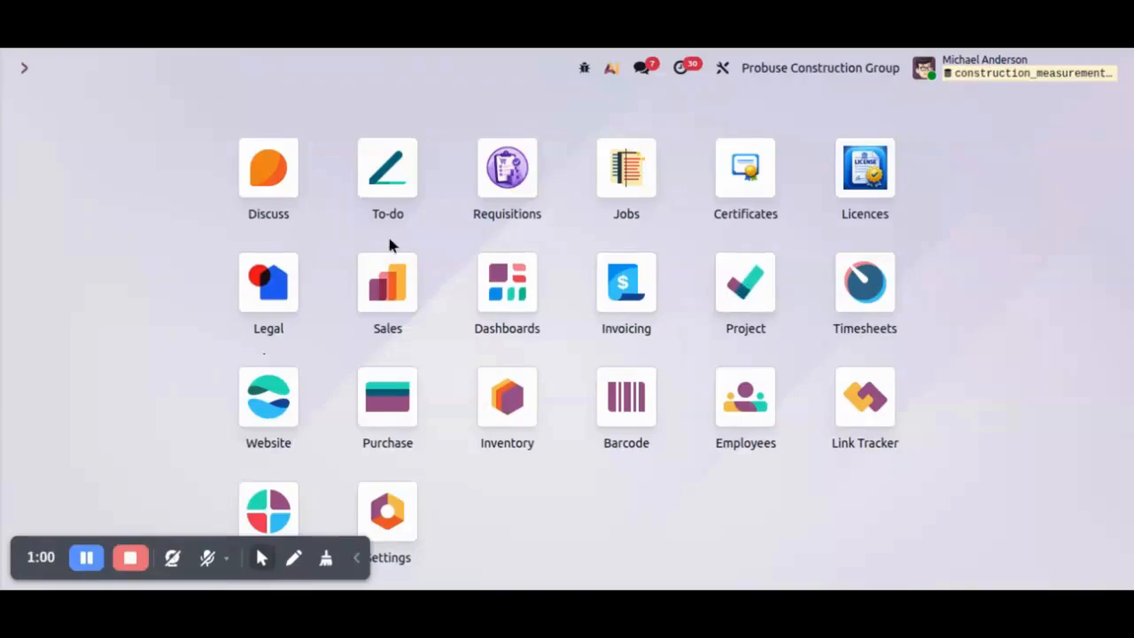
- Open the Measurement Books overview under job costs in the Jobs app and look across its approval stages
{"action": "left_click", "coordinate": [623, 187]}
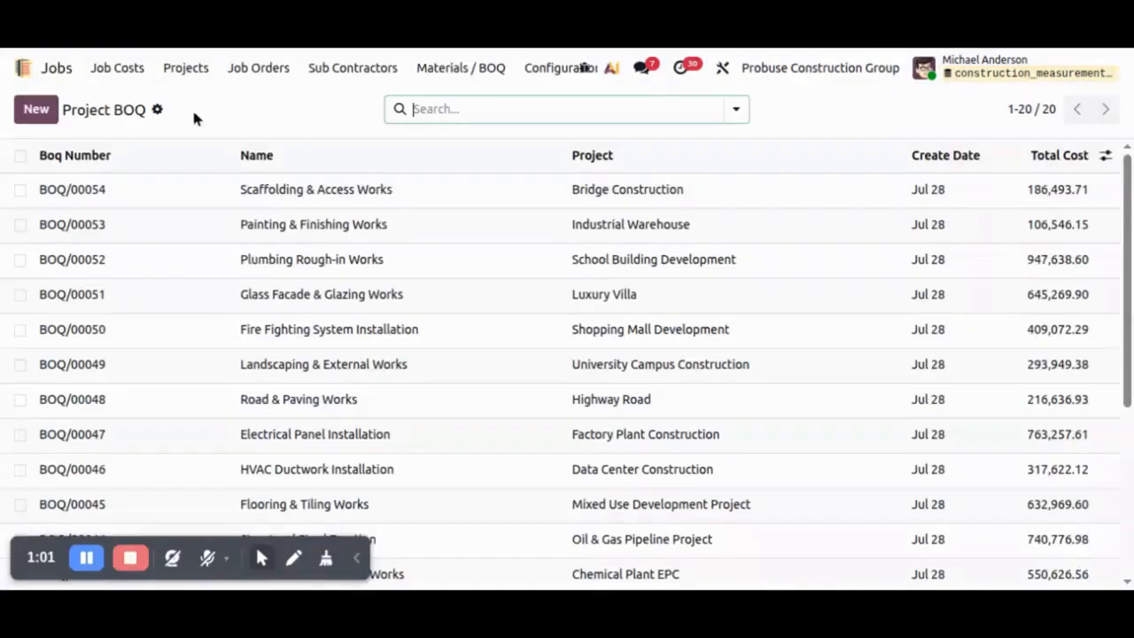
{"action": "left_click", "coordinate": [124, 74]}
{"action": "left_click", "coordinate": [177, 184]}
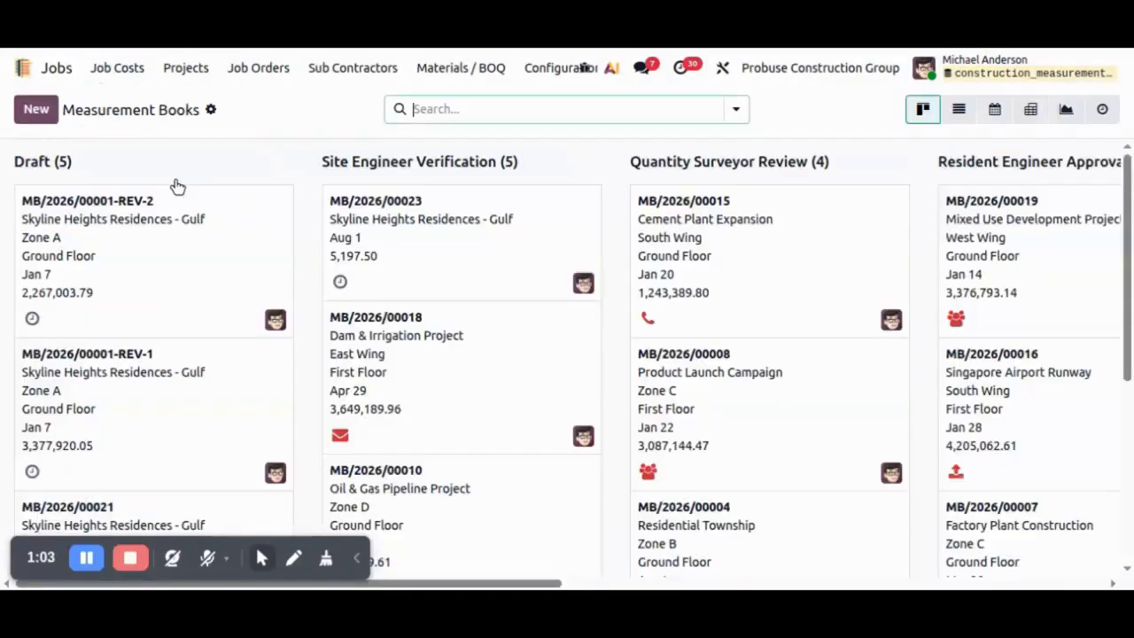
{"action": "left_click_drag", "start_coordinate": [549, 585], "coordinate": [1086, 584]}
- Show the measurement books as a list with a wider Project column, and open record MB/2026/00001
{"action": "left_click", "coordinate": [961, 113]}
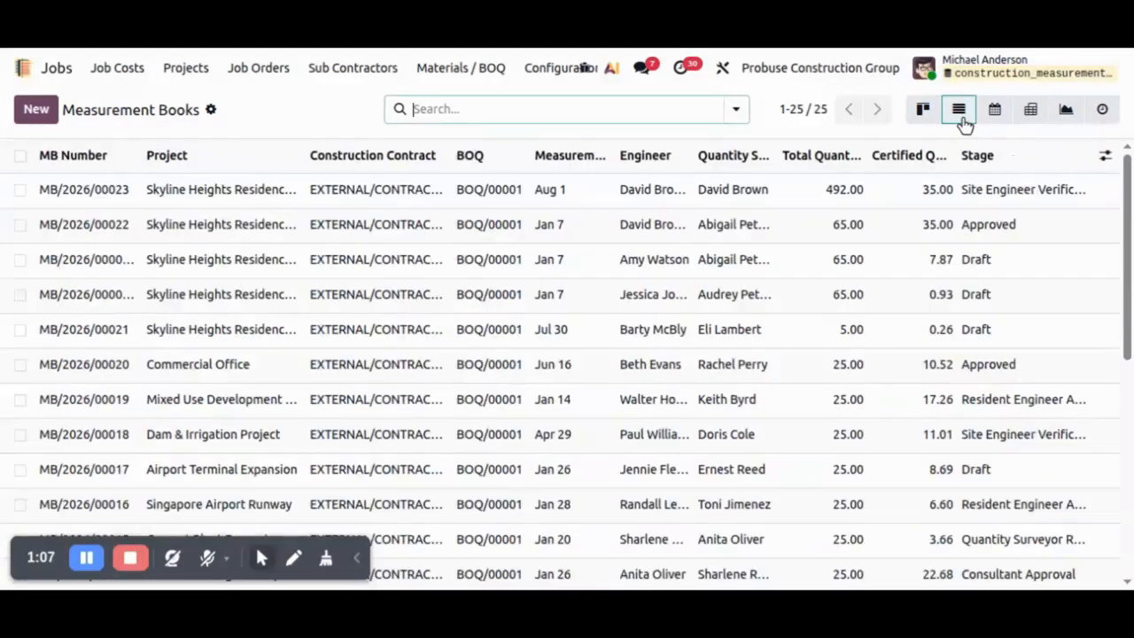
{"action": "left_click_drag", "start_coordinate": [302, 144], "coordinate": [350, 146]}
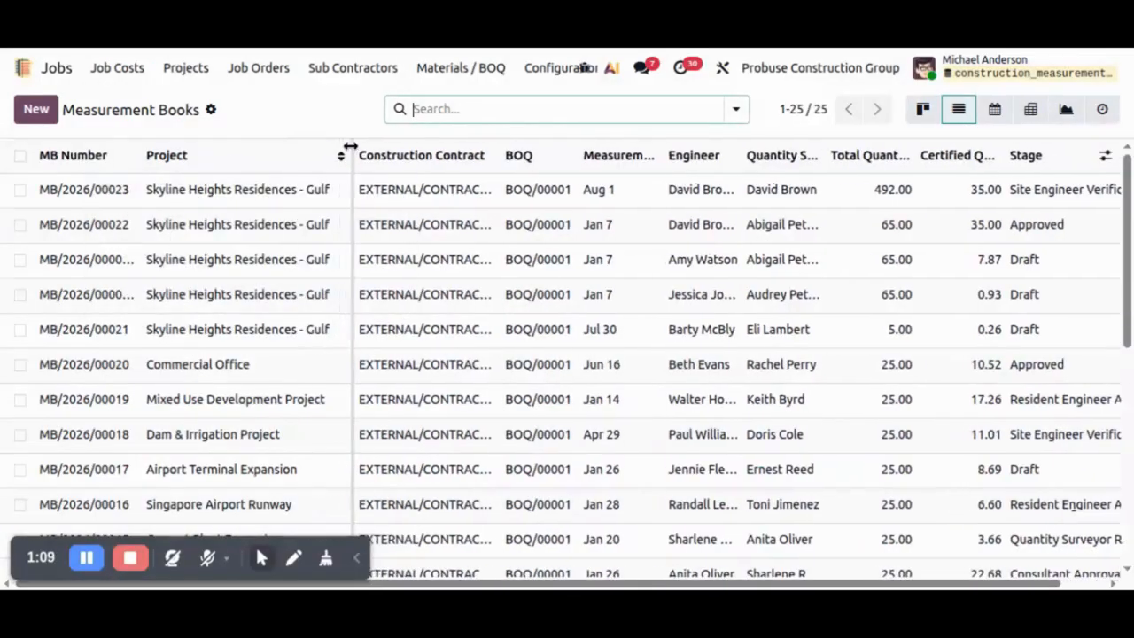
{"action": "scroll", "coordinate": [431, 399], "scroll_direction": "down", "scroll_amount": 4}
{"action": "scroll", "coordinate": [432, 412], "scroll_direction": "up", "scroll_amount": 5}
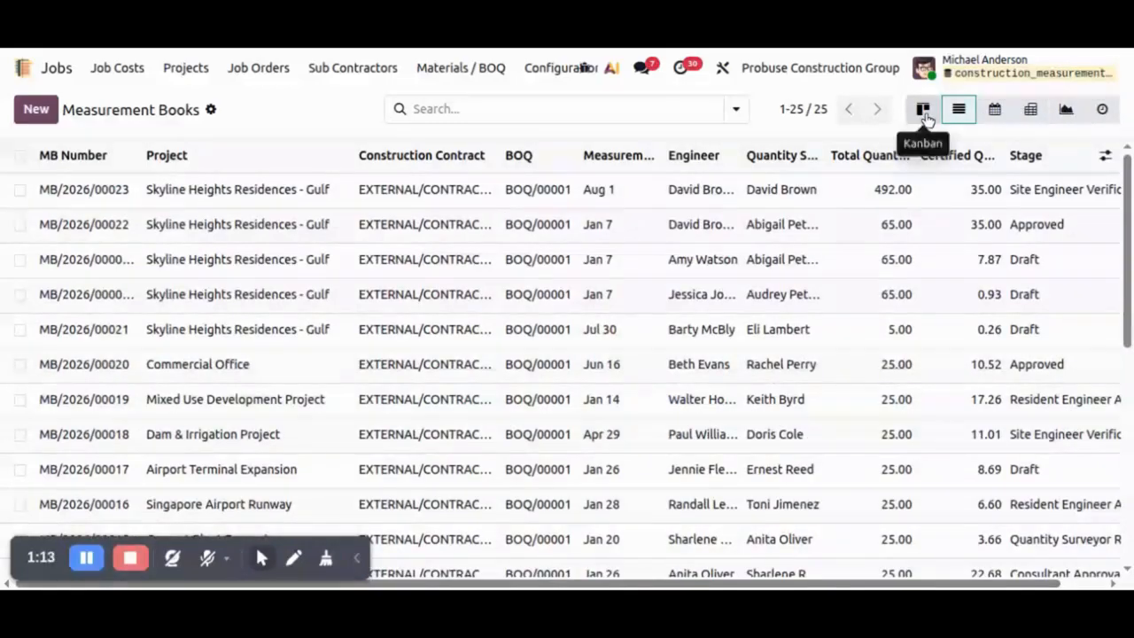
{"action": "scroll", "coordinate": [1018, 496], "scroll_direction": "down", "scroll_amount": 5}
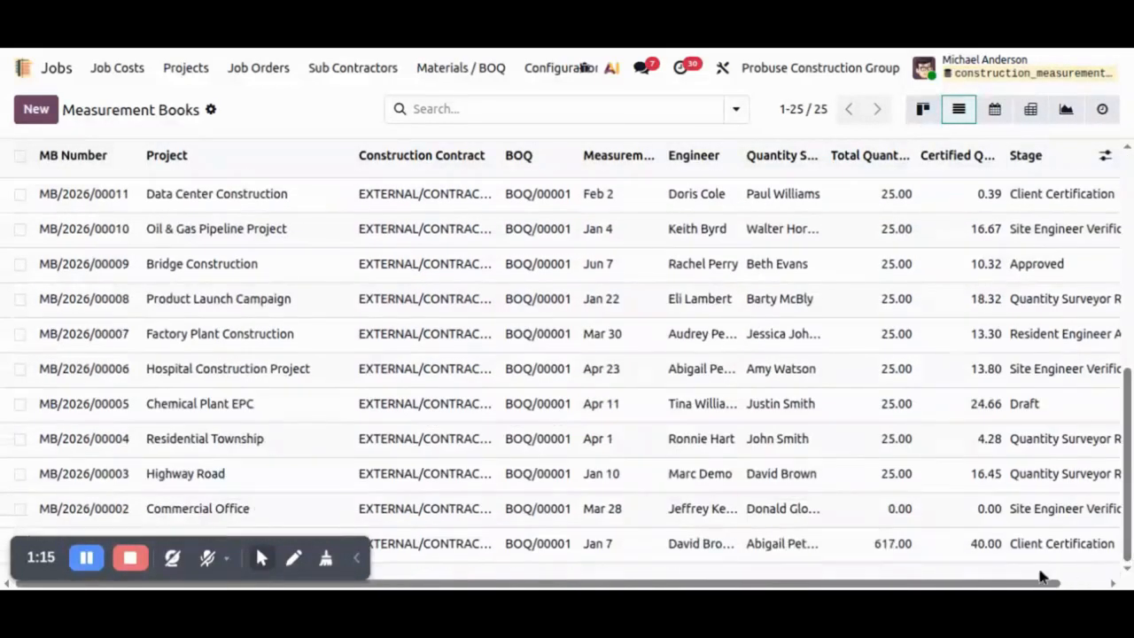
{"action": "left_click", "coordinate": [1025, 543]}
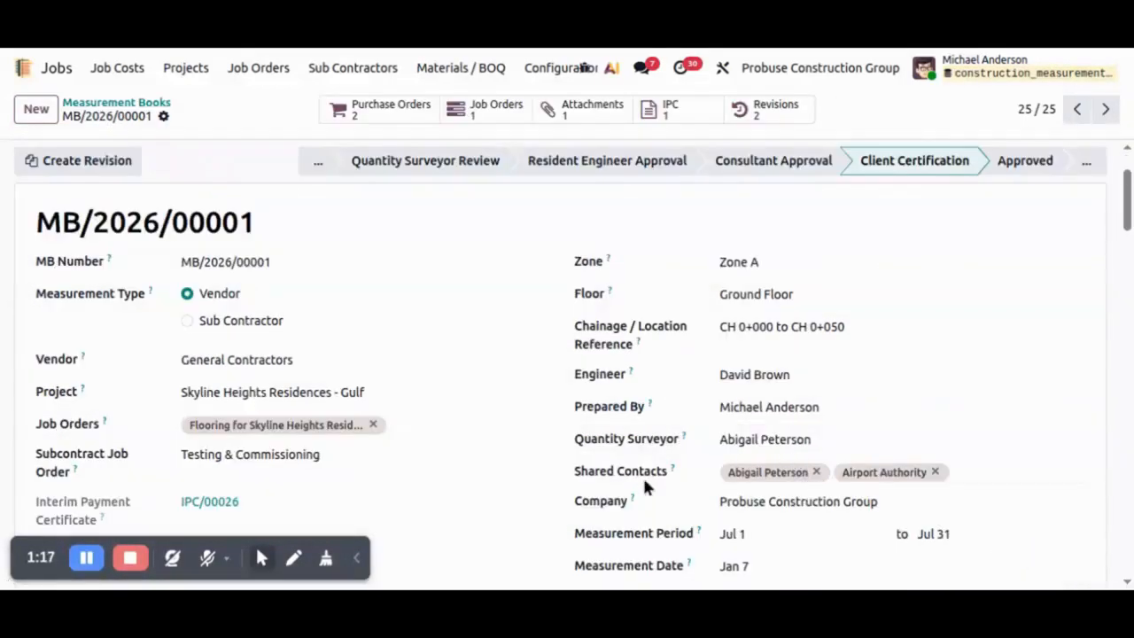
- Examine the measurement book's header details, from measurement type, vendor and project down to BOQ revision and measurement dates
{"action": "scroll", "coordinate": [891, 526], "scroll_direction": "down", "scroll_amount": 1}
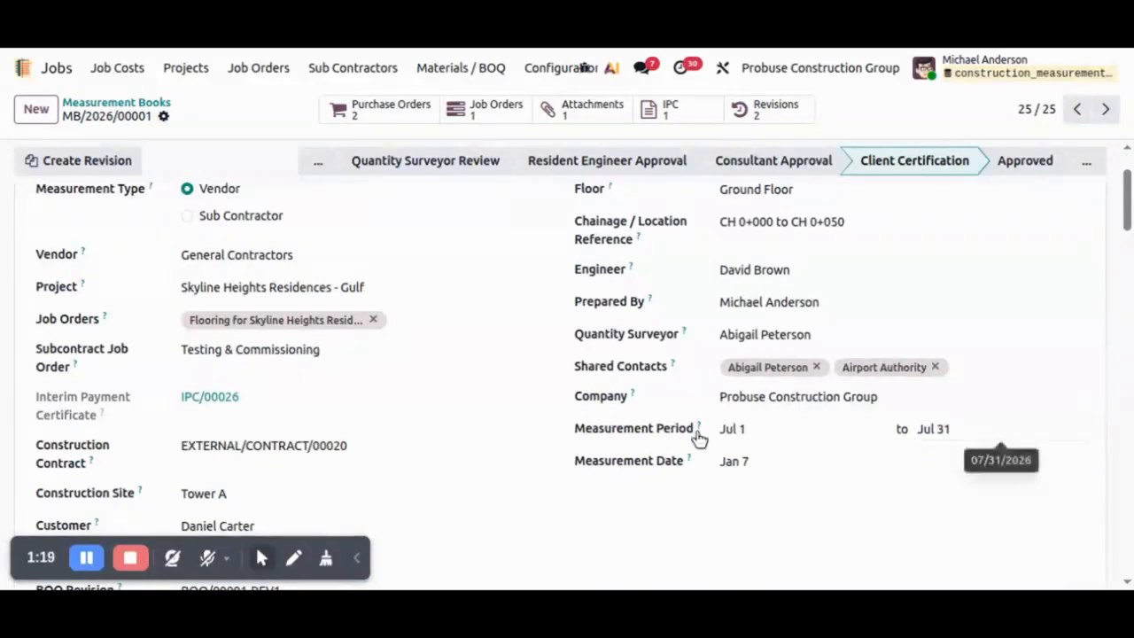
{"action": "scroll", "coordinate": [501, 410], "scroll_direction": "up", "scroll_amount": 1}
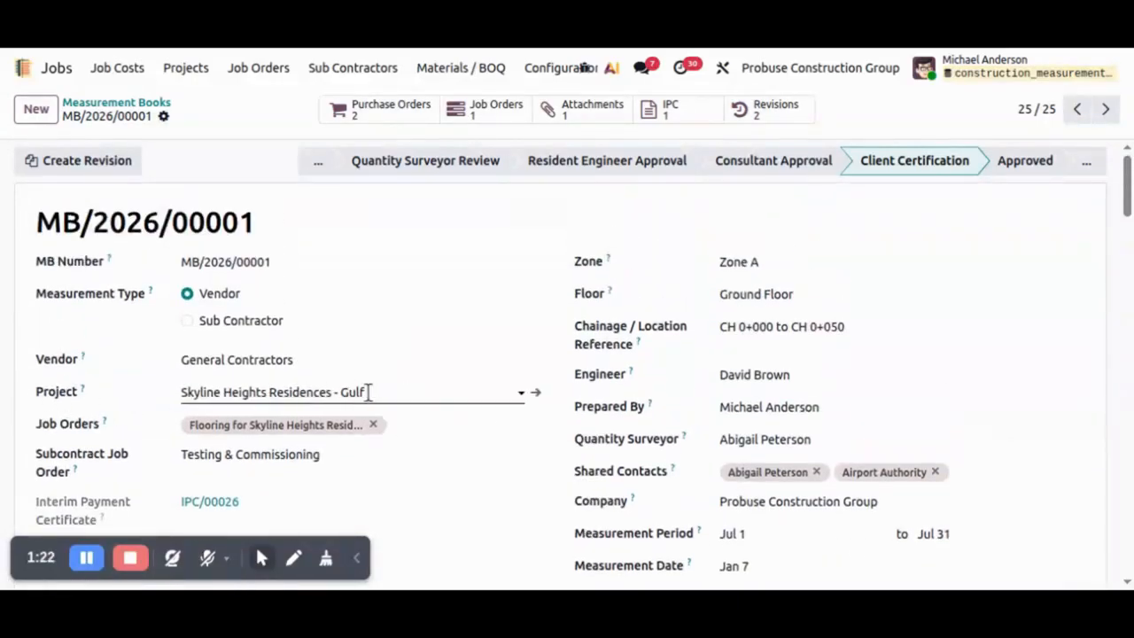
{"action": "scroll", "coordinate": [260, 390], "scroll_direction": "down", "scroll_amount": 1}
{"action": "scroll", "coordinate": [169, 384], "scroll_direction": "up", "scroll_amount": 1}
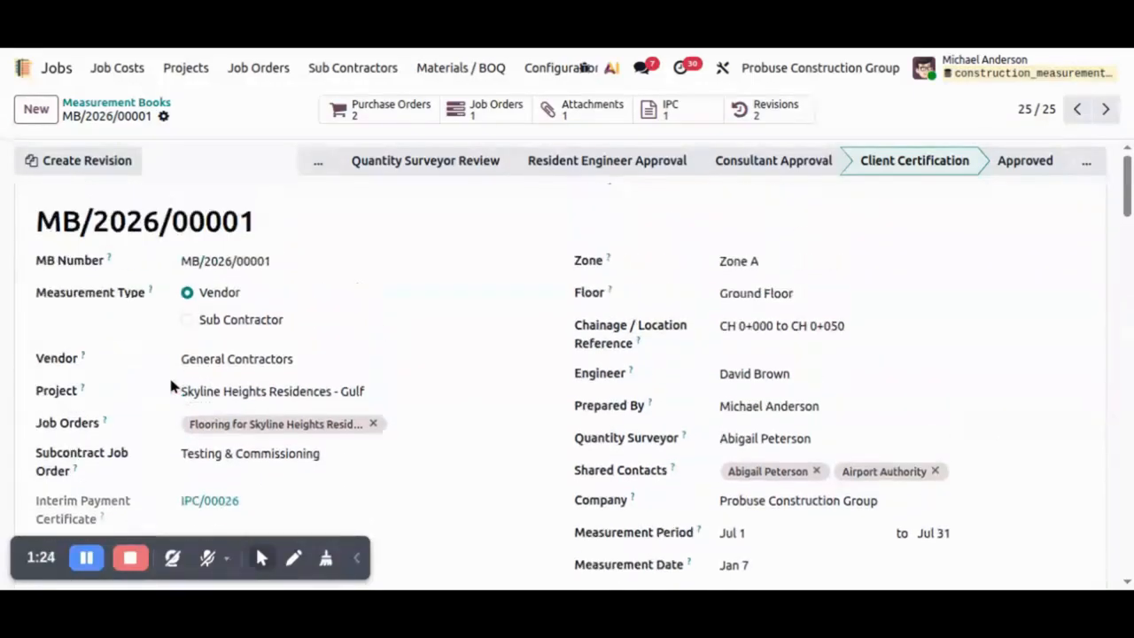
{"action": "scroll", "coordinate": [593, 335], "scroll_direction": "down", "scroll_amount": 2}
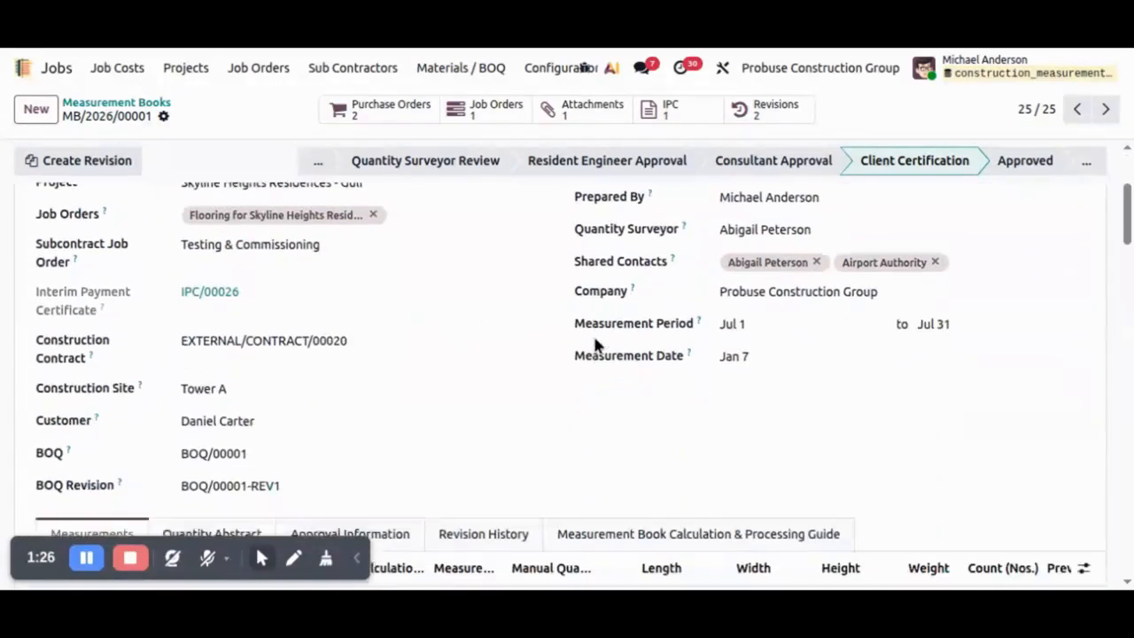
{"action": "scroll", "coordinate": [633, 419], "scroll_direction": "up", "scroll_amount": 2}
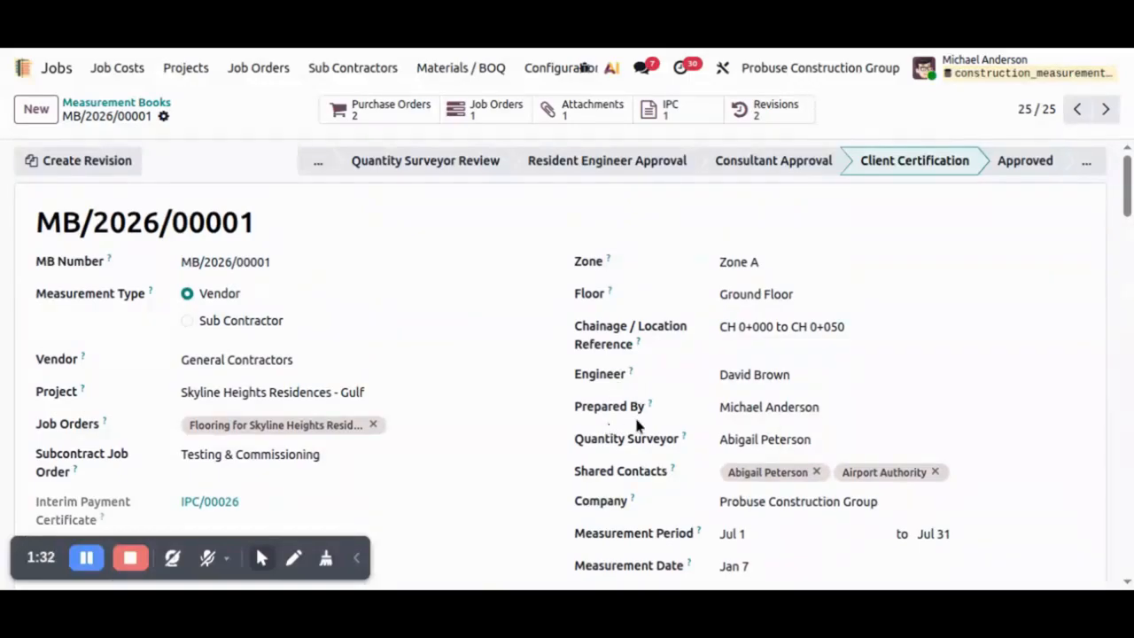
{"action": "scroll", "coordinate": [620, 390], "scroll_direction": "down", "scroll_amount": 1}
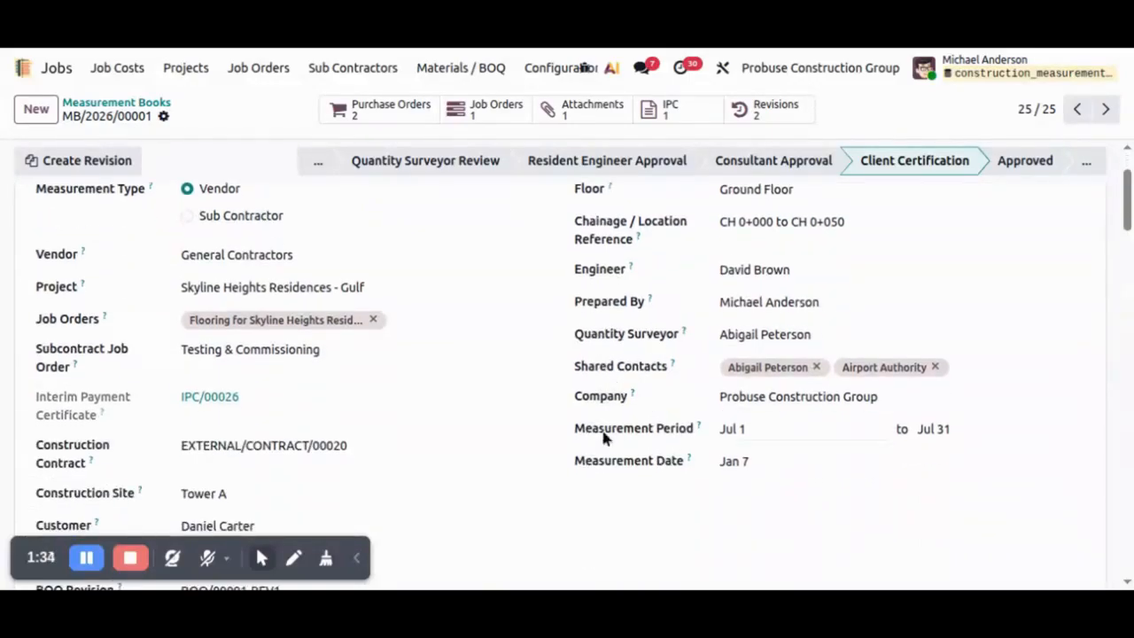
{"action": "scroll", "coordinate": [647, 479], "scroll_direction": "down", "scroll_amount": 1}
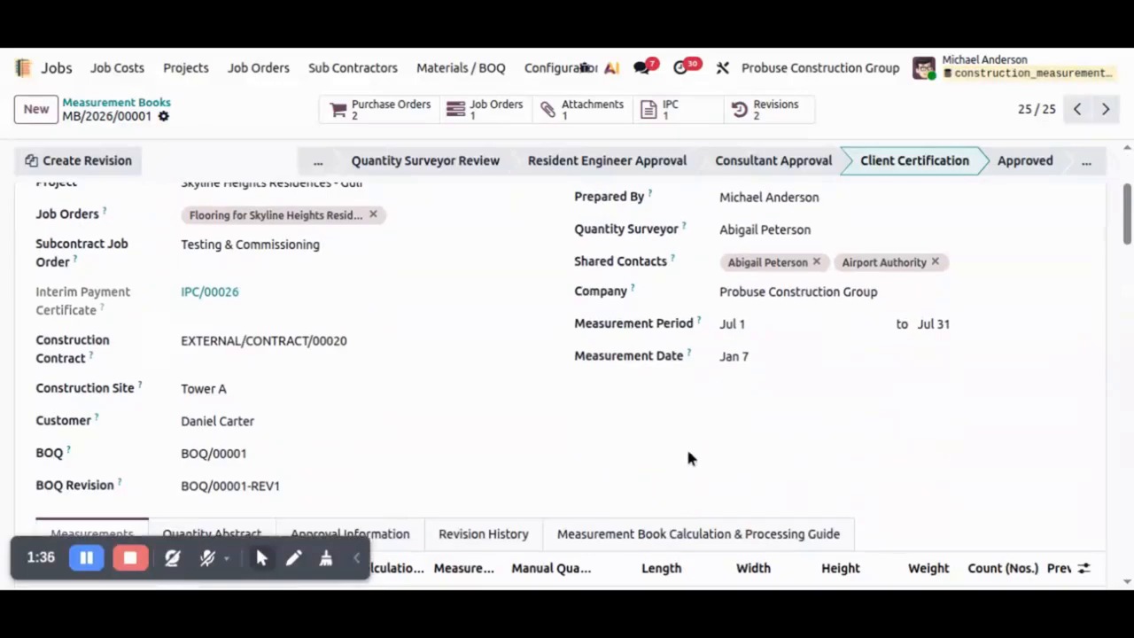
{"action": "scroll", "coordinate": [688, 446], "scroll_direction": "down", "scroll_amount": 1}
{"action": "scroll", "coordinate": [691, 454], "scroll_direction": "down", "scroll_amount": 1}
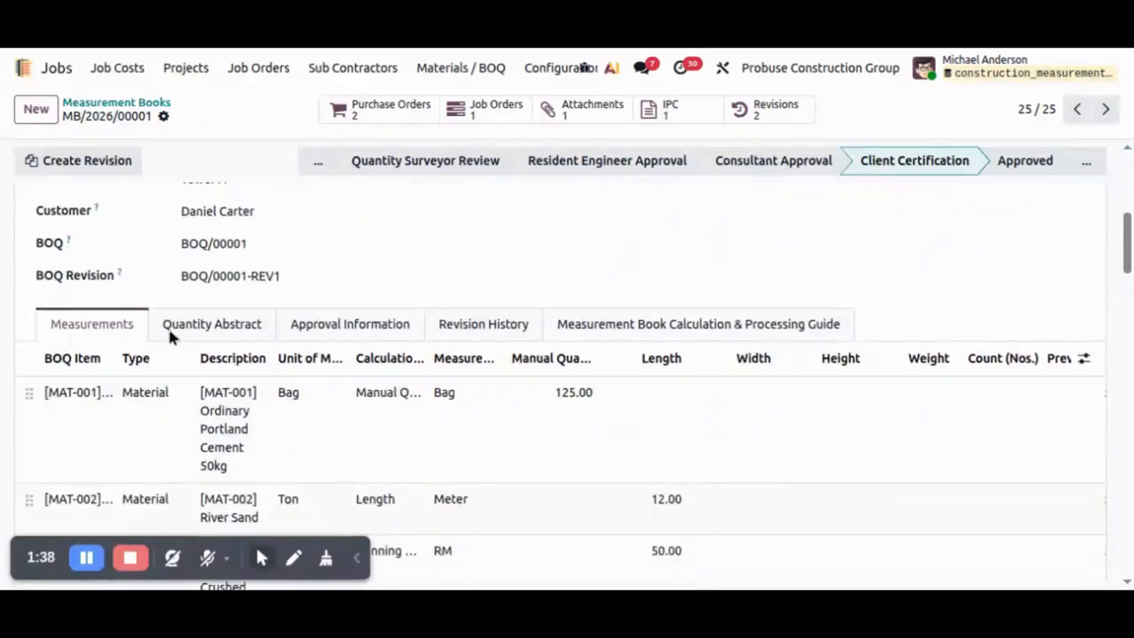
{"action": "scroll", "coordinate": [154, 337], "scroll_direction": "up", "scroll_amount": 3}
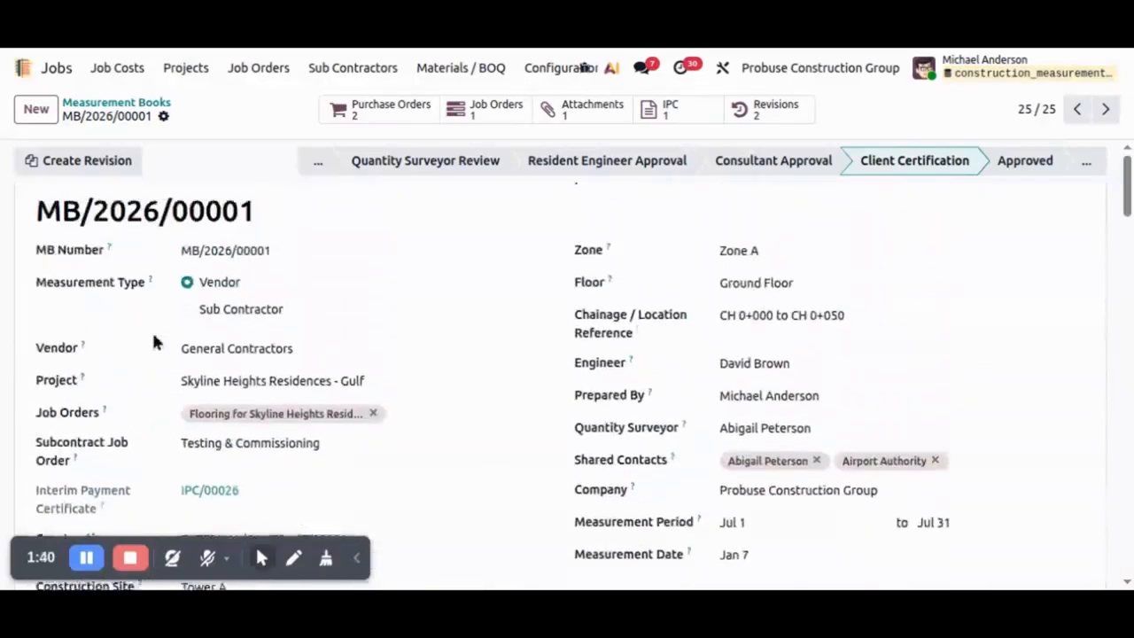
- View the available choices for the Project and Subcontract Job Order fields without changing either one
{"action": "left_click", "coordinate": [368, 392]}
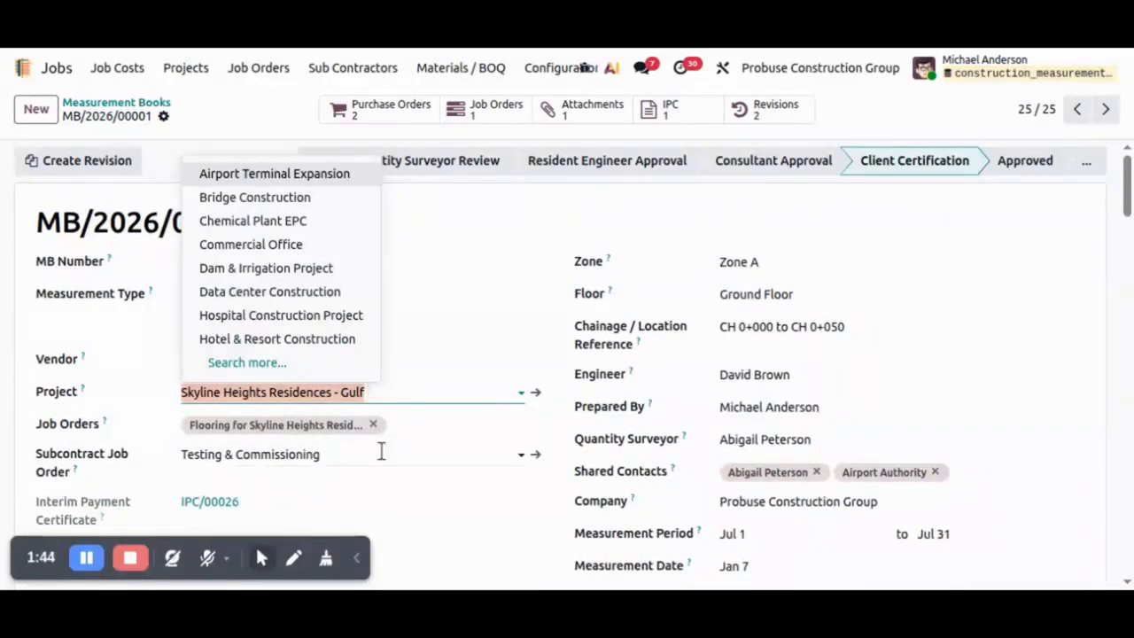
{"action": "left_click", "coordinate": [368, 455]}
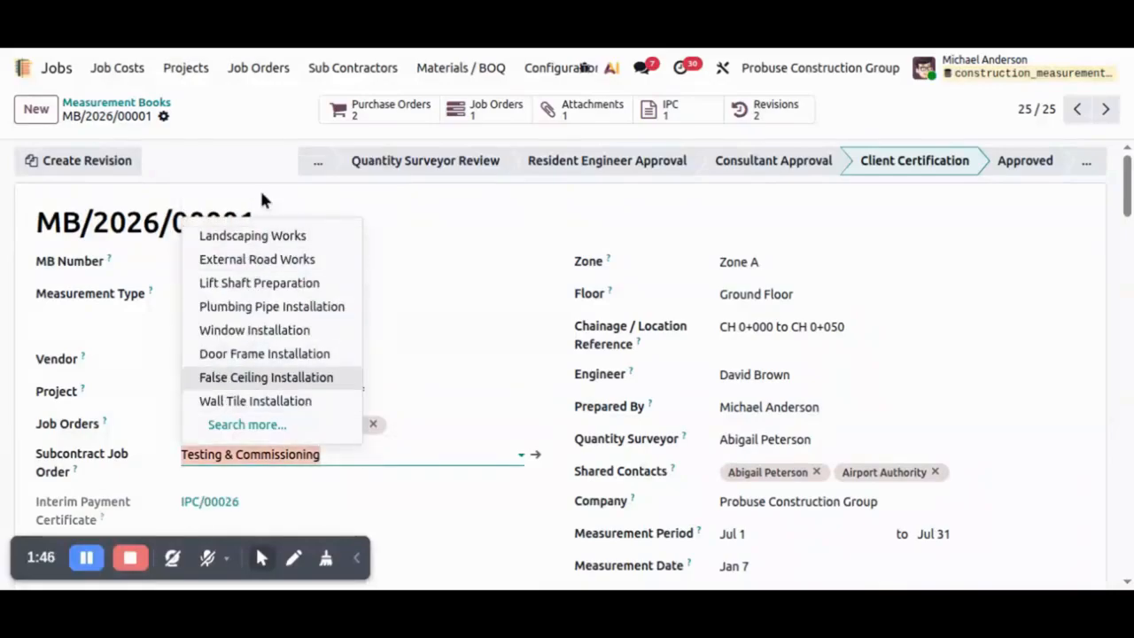
{"action": "left_click", "coordinate": [473, 200]}
- Reselect BOQ/00001 and BOQ revision BOQ/00001-REV1 in the record, and discard the unsaved changes
{"action": "scroll", "coordinate": [473, 198], "scroll_direction": "down", "scroll_amount": 2}
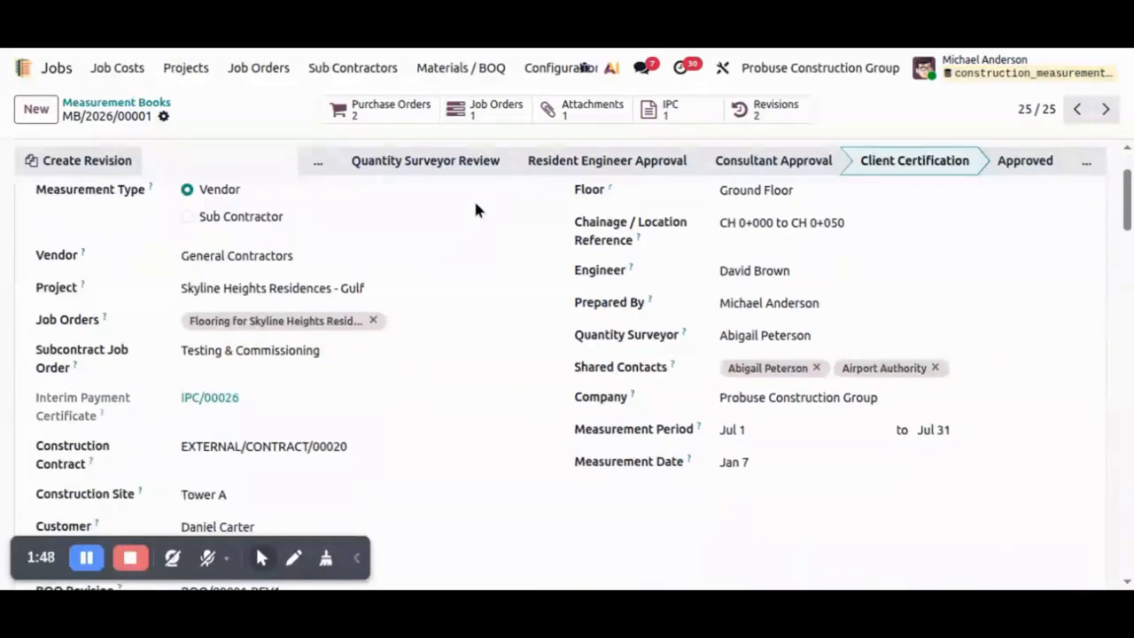
{"action": "scroll", "coordinate": [127, 438], "scroll_direction": "down", "scroll_amount": 4}
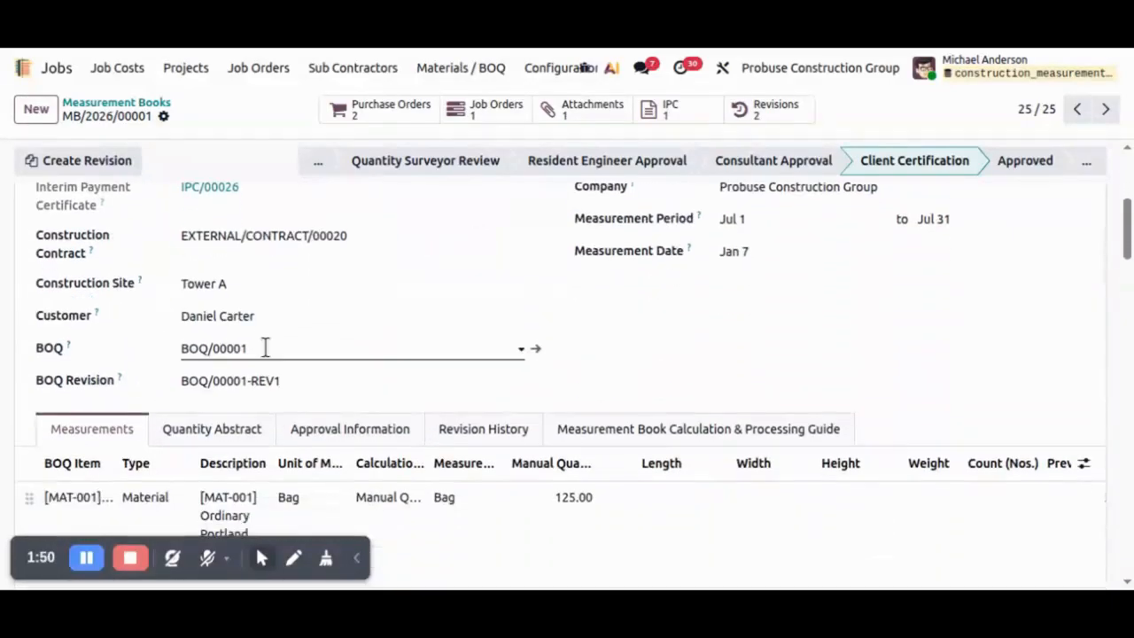
{"action": "left_click", "coordinate": [267, 348]}
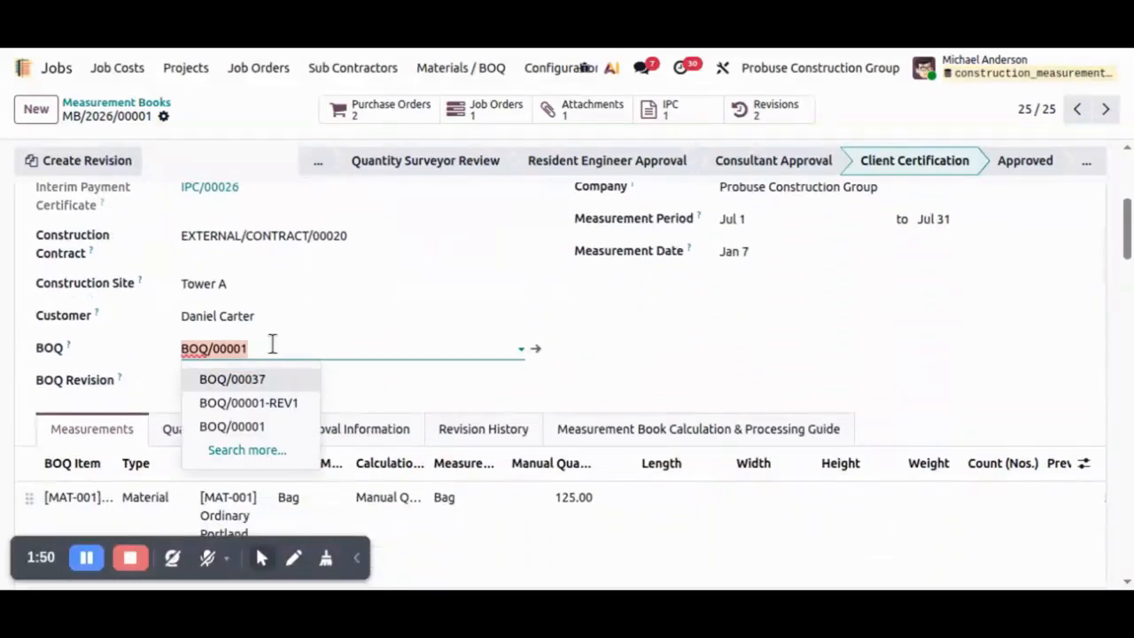
{"action": "left_click", "coordinate": [264, 428]}
{"action": "left_click", "coordinate": [313, 378]}
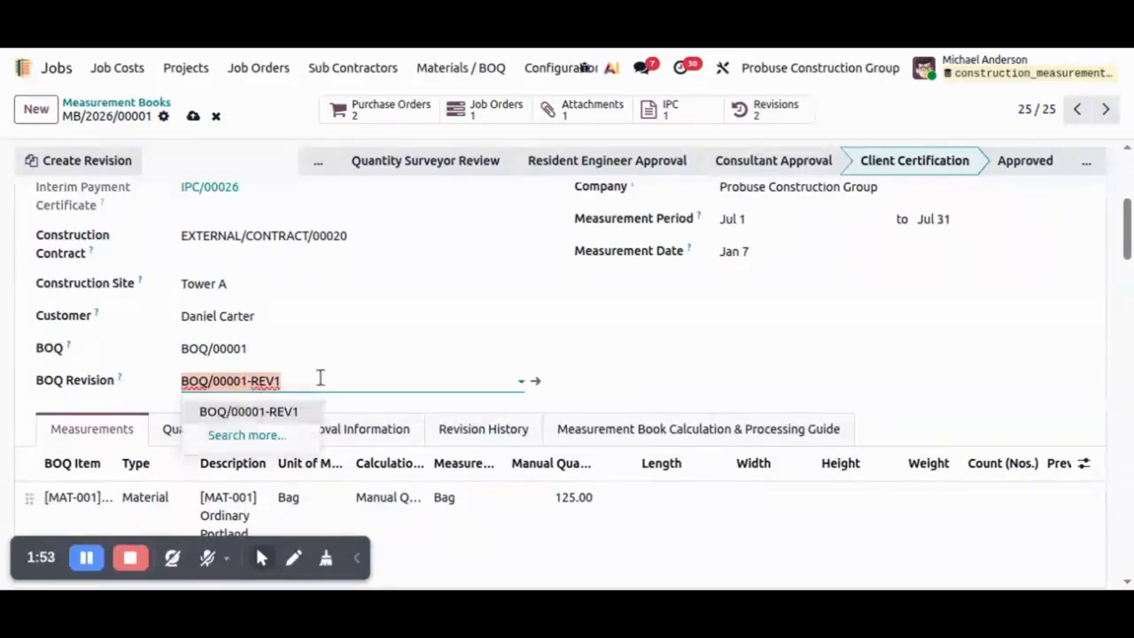
{"action": "left_click", "coordinate": [264, 415]}
{"action": "left_click", "coordinate": [683, 377]}
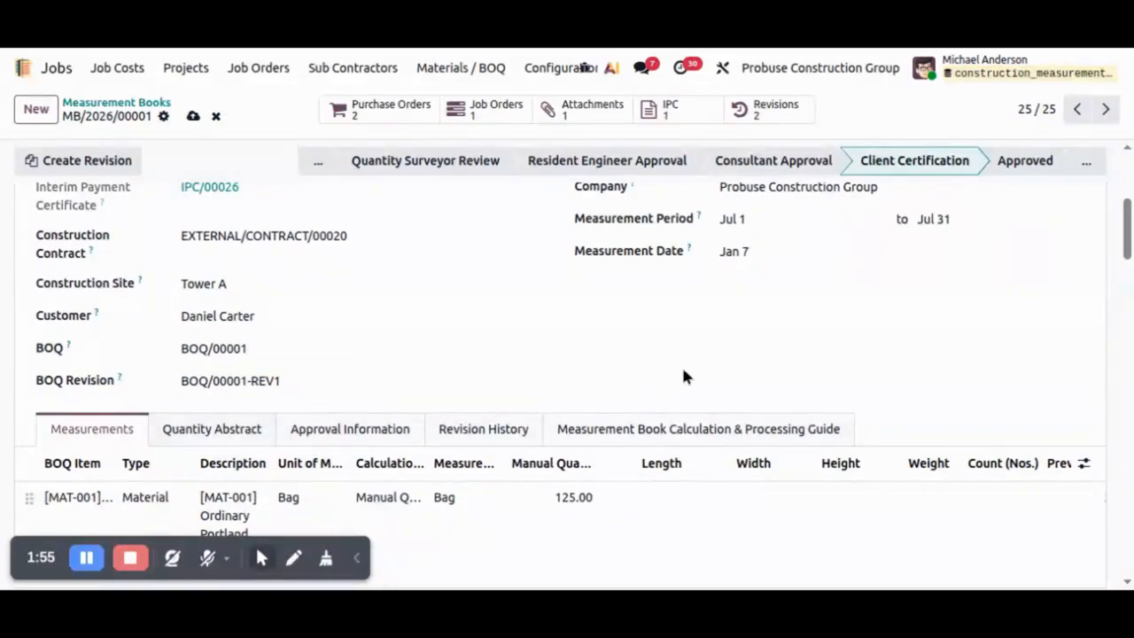
{"action": "left_click", "coordinate": [216, 118]}
- Review the zone, floor, chainage, engineer, quantity surveyor, shared contacts and measurement period fields of the measurement book
{"action": "scroll", "coordinate": [804, 312], "scroll_direction": "up", "scroll_amount": 4}
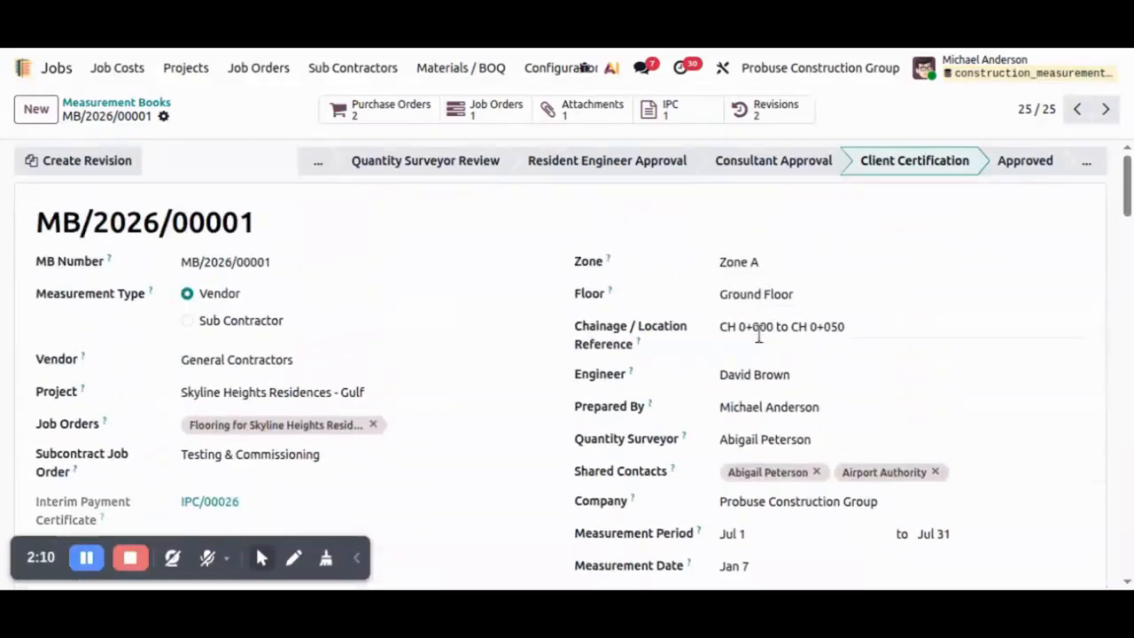
{"action": "scroll", "coordinate": [758, 335], "scroll_direction": "down", "scroll_amount": 2}
{"action": "scroll", "coordinate": [762, 332], "scroll_direction": "up", "scroll_amount": 1}
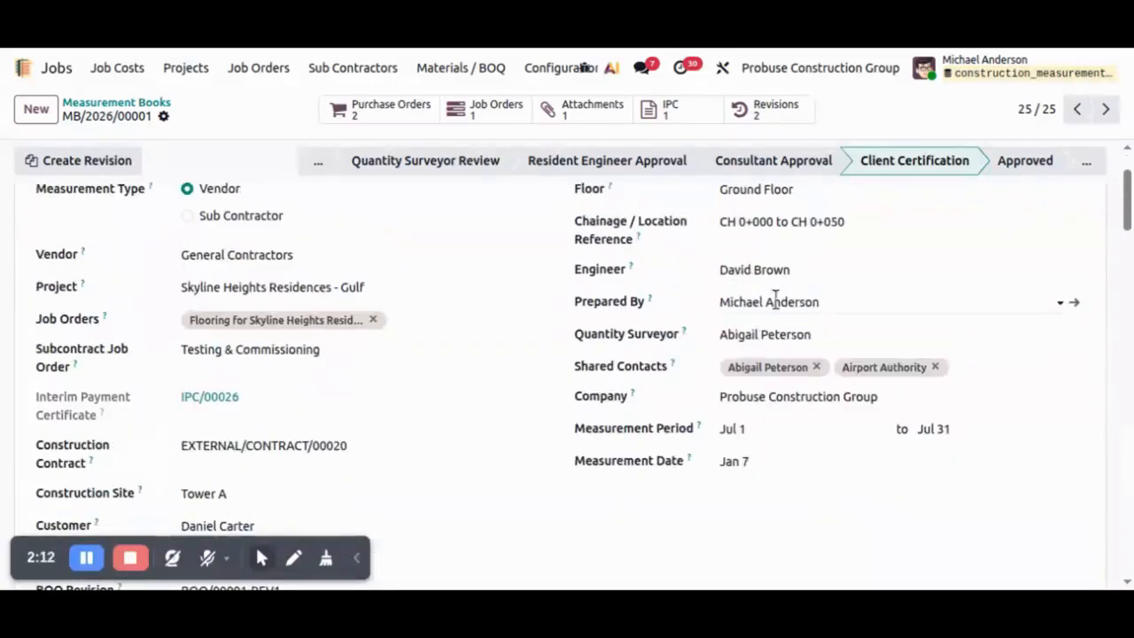
{"action": "scroll", "coordinate": [779, 268], "scroll_direction": "up", "scroll_amount": 1}
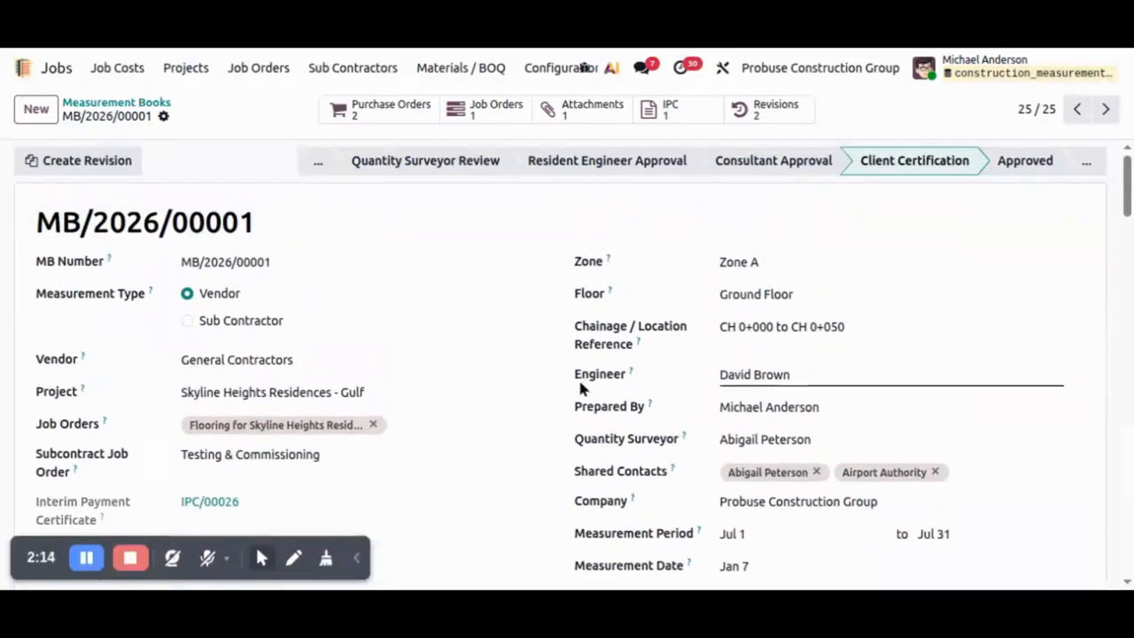
{"action": "scroll", "coordinate": [644, 382], "scroll_direction": "down", "scroll_amount": 1}
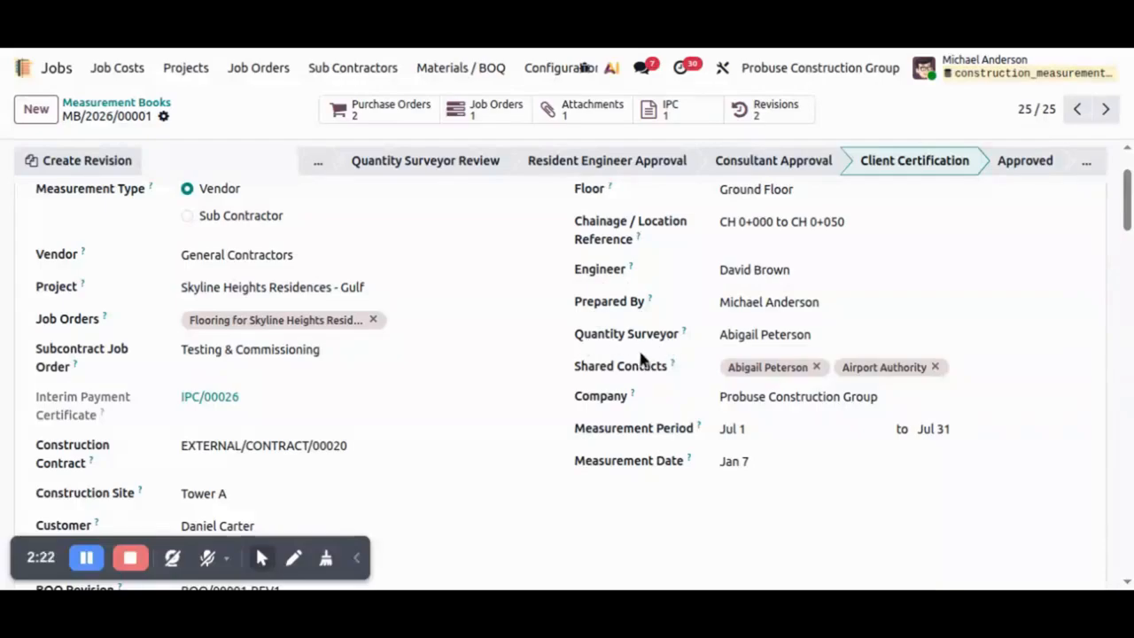
- Browse the full list of BOQ items selectable for the first measurement line, and close it without picking one
{"action": "scroll", "coordinate": [367, 342], "scroll_direction": "down", "scroll_amount": 2}
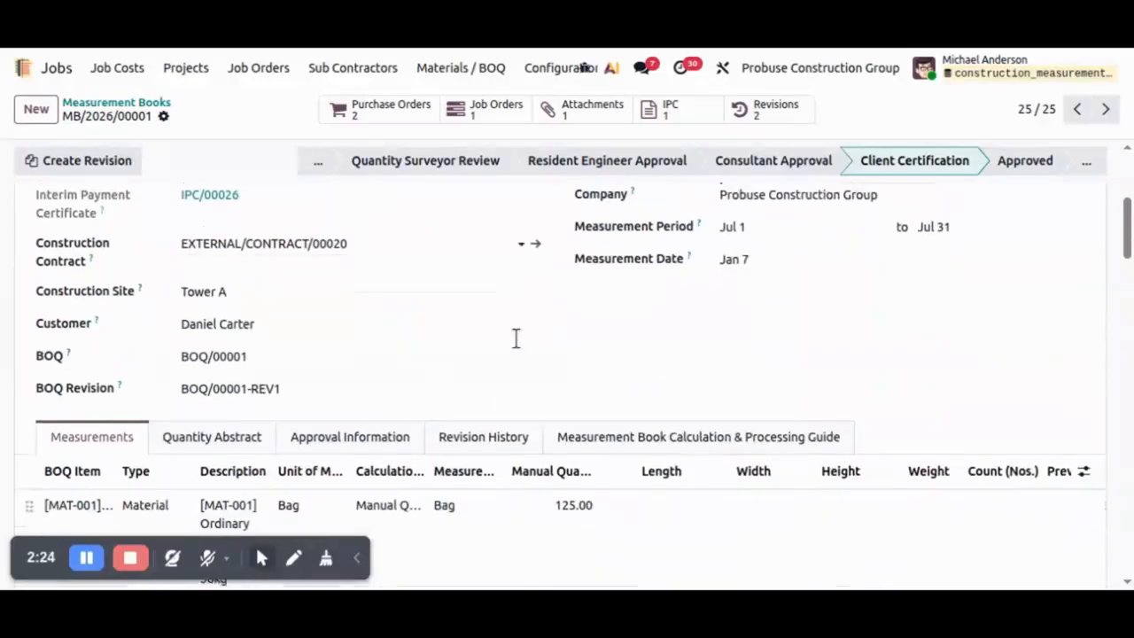
{"action": "scroll", "coordinate": [514, 335], "scroll_direction": "down", "scroll_amount": 1}
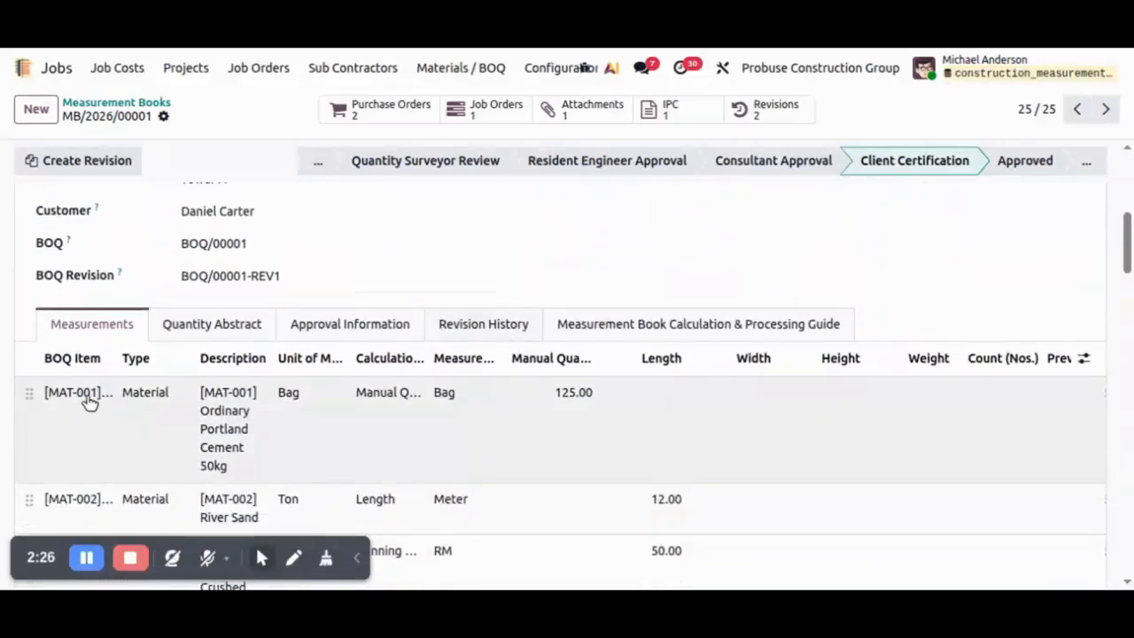
{"action": "left_click", "coordinate": [90, 400]}
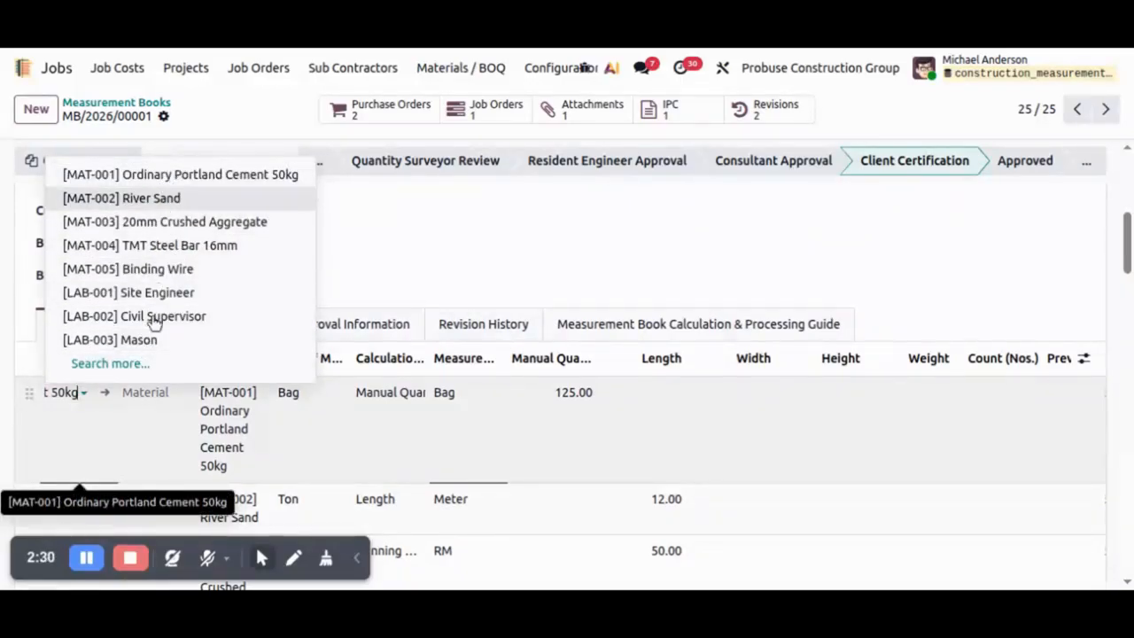
{"action": "left_click", "coordinate": [145, 364]}
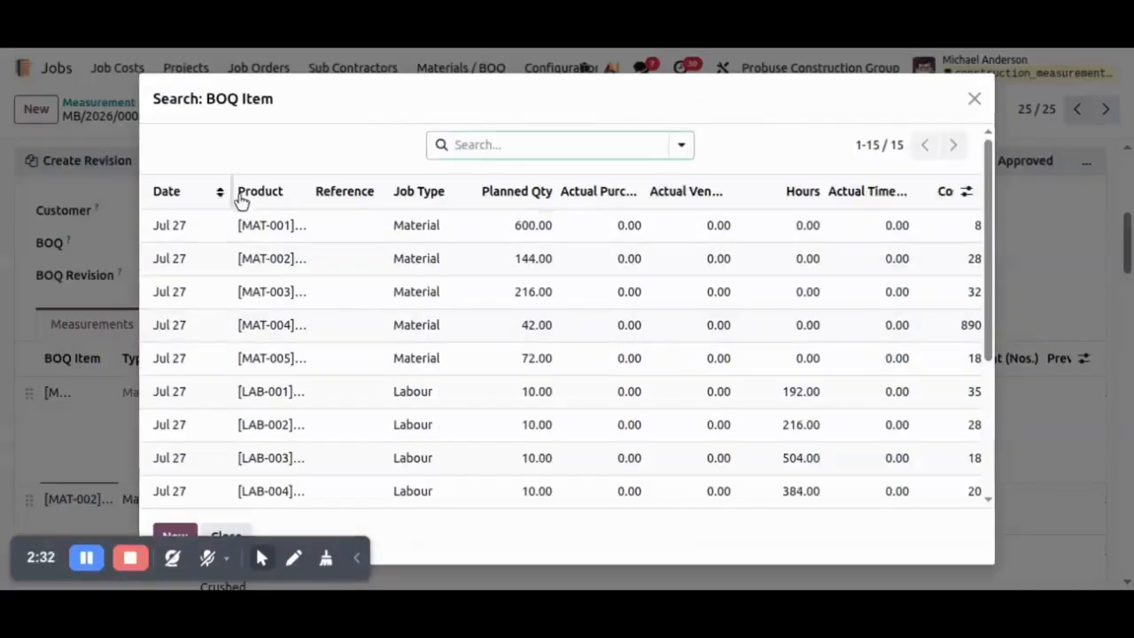
{"action": "left_click", "coordinate": [974, 98]}
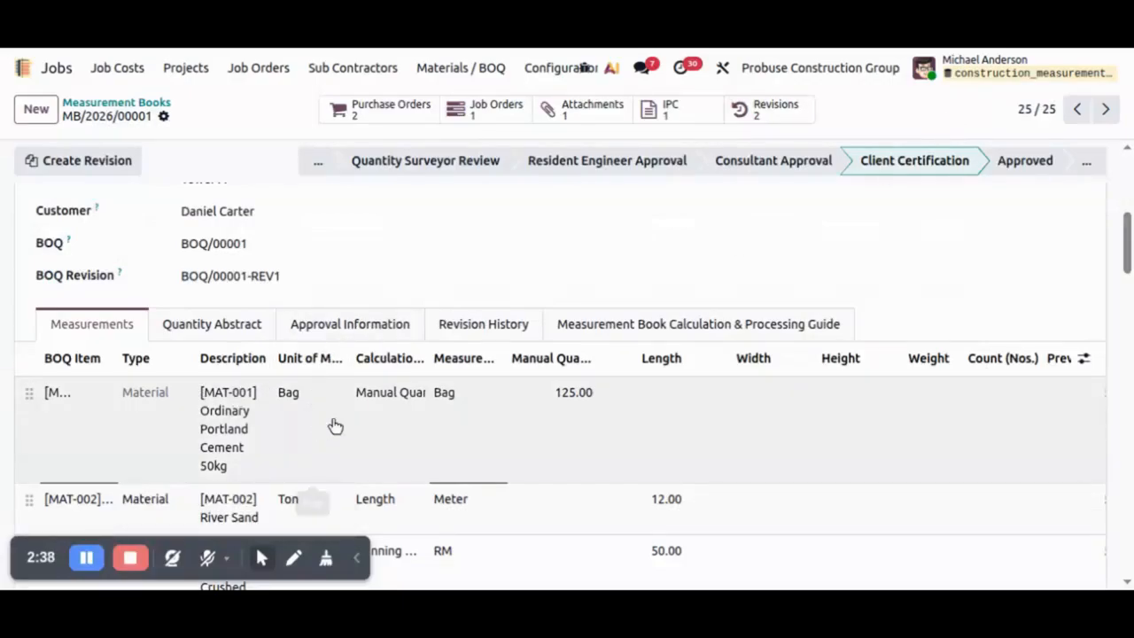
- Look through the measurement lines, including their certified quantity, BOQ rate, amount, remaining quantity and progress columns
{"action": "scroll", "coordinate": [671, 540], "scroll_direction": "down", "scroll_amount": 5}
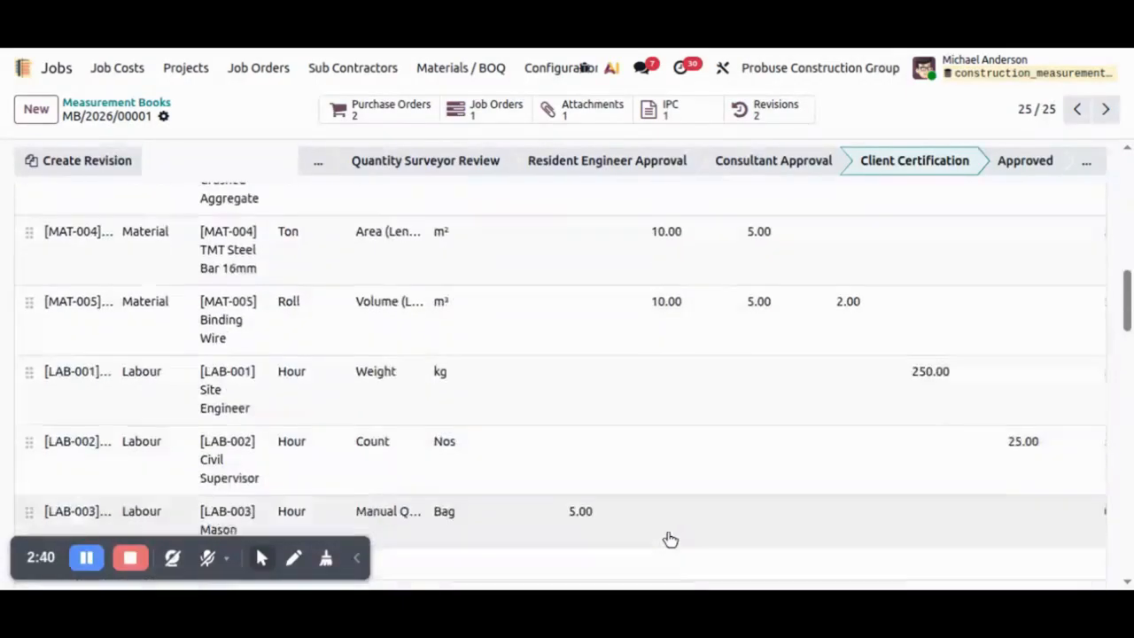
{"action": "scroll", "coordinate": [671, 540], "scroll_direction": "down", "scroll_amount": 3}
{"action": "left_click", "coordinate": [611, 398]}
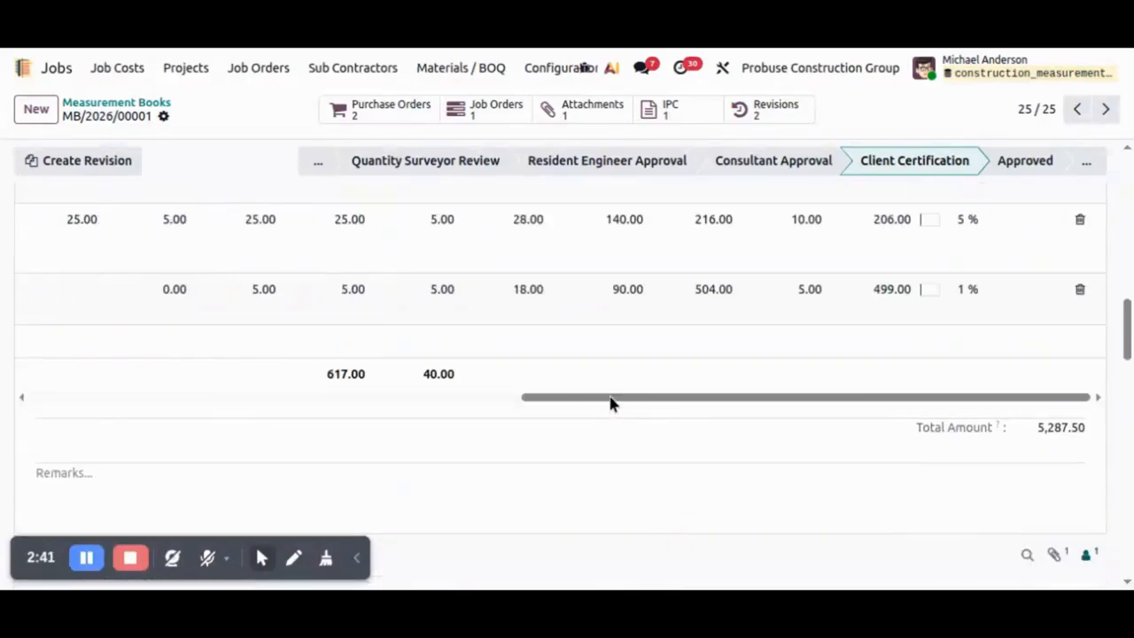
{"action": "scroll", "coordinate": [602, 405], "scroll_direction": "up", "scroll_amount": 8}
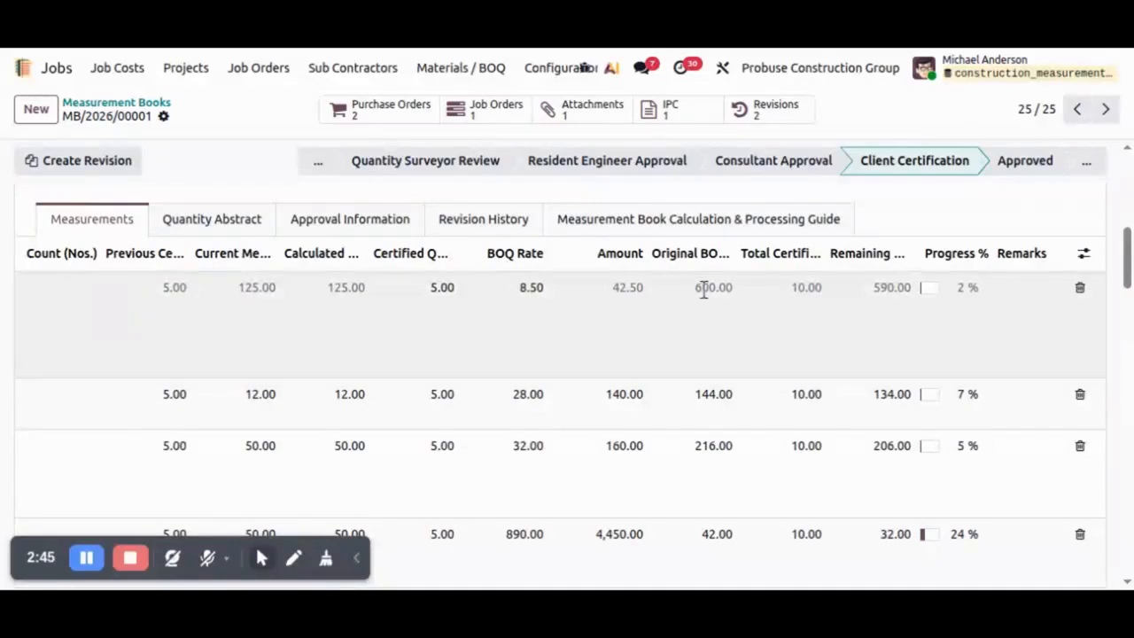
- Widen the Calculation Method column of the measurement lines enough to read the full method names
{"action": "scroll", "coordinate": [752, 463], "scroll_direction": "down", "scroll_amount": 6}
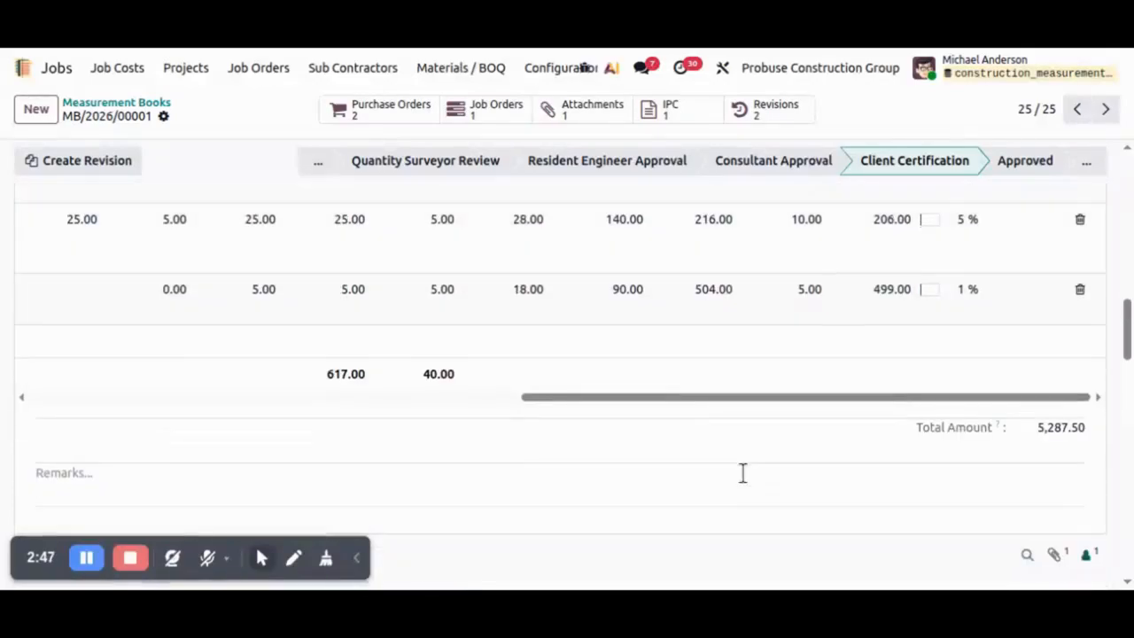
{"action": "left_click_drag", "start_coordinate": [699, 398], "coordinate": [83, 395]}
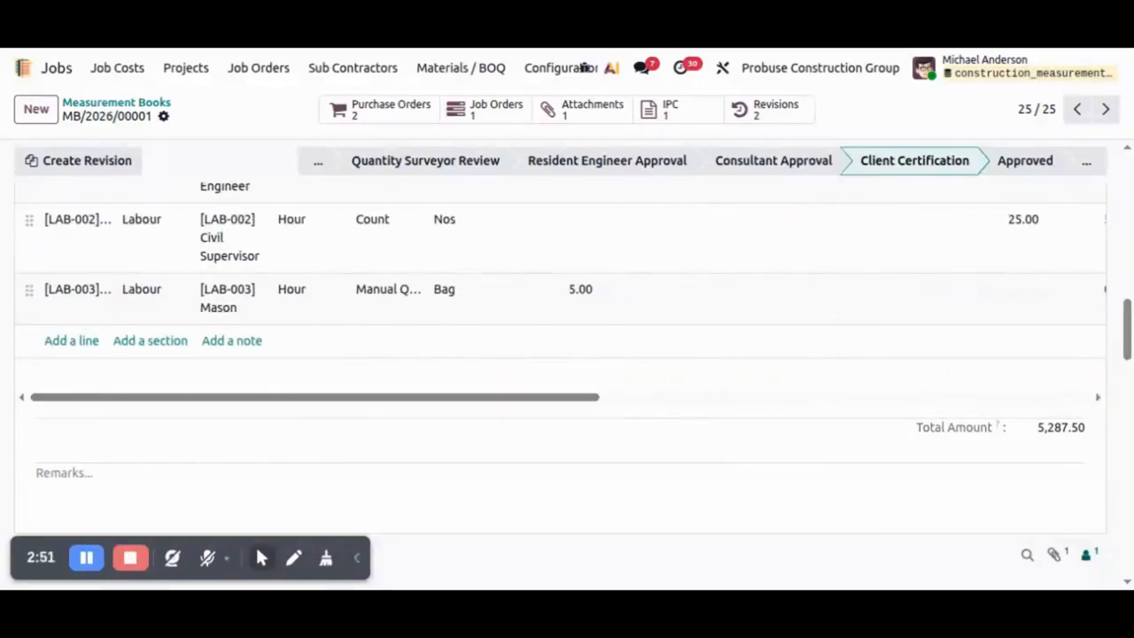
{"action": "scroll", "coordinate": [818, 380], "scroll_direction": "up", "scroll_amount": 8}
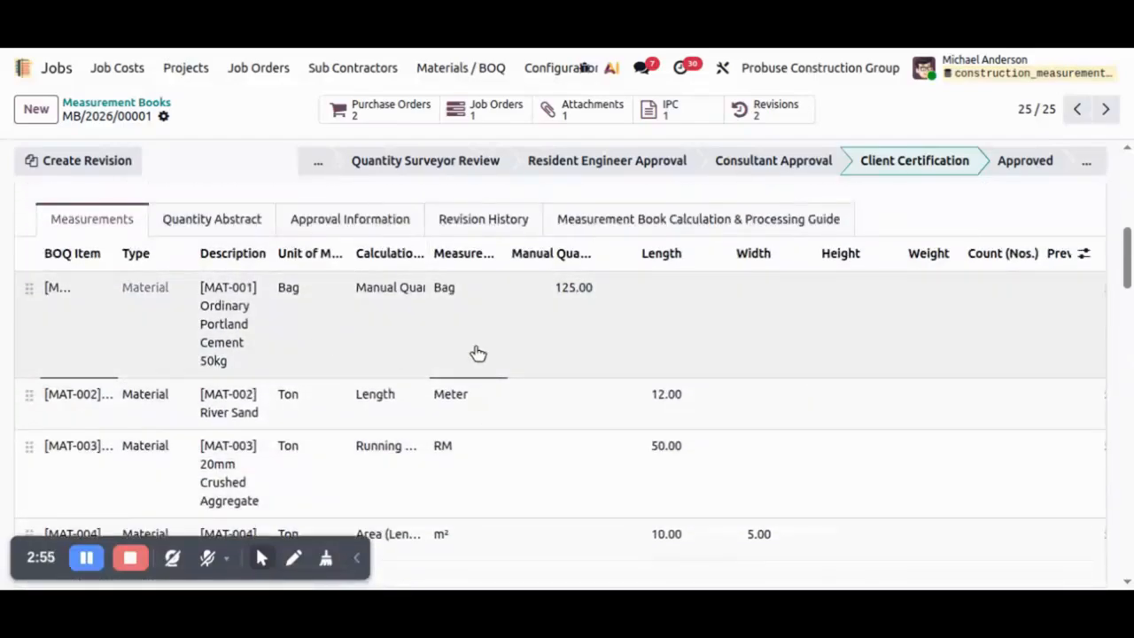
{"action": "scroll", "coordinate": [575, 352], "scroll_direction": "down", "scroll_amount": 5}
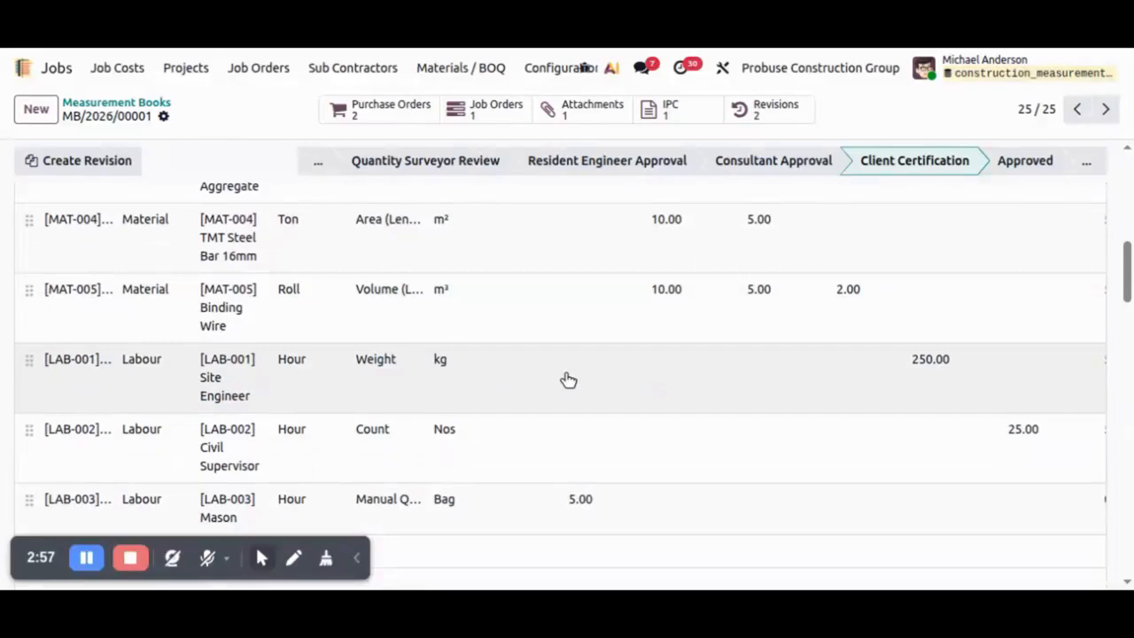
{"action": "scroll", "coordinate": [567, 380], "scroll_direction": "up", "scroll_amount": 6}
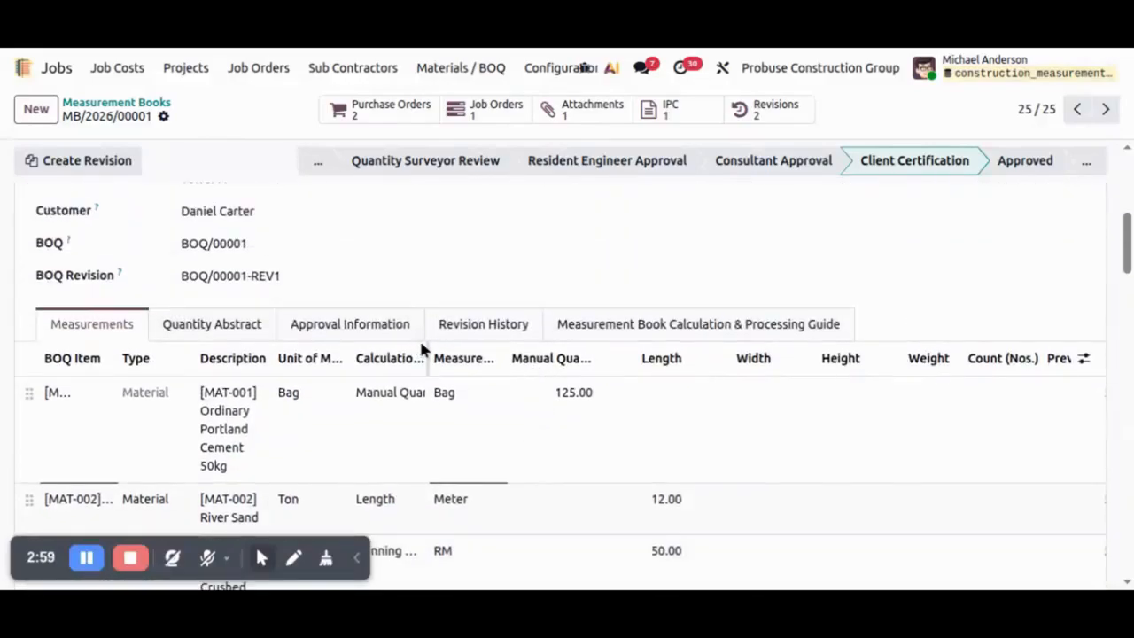
{"action": "left_click_drag", "start_coordinate": [427, 353], "coordinate": [540, 354]}
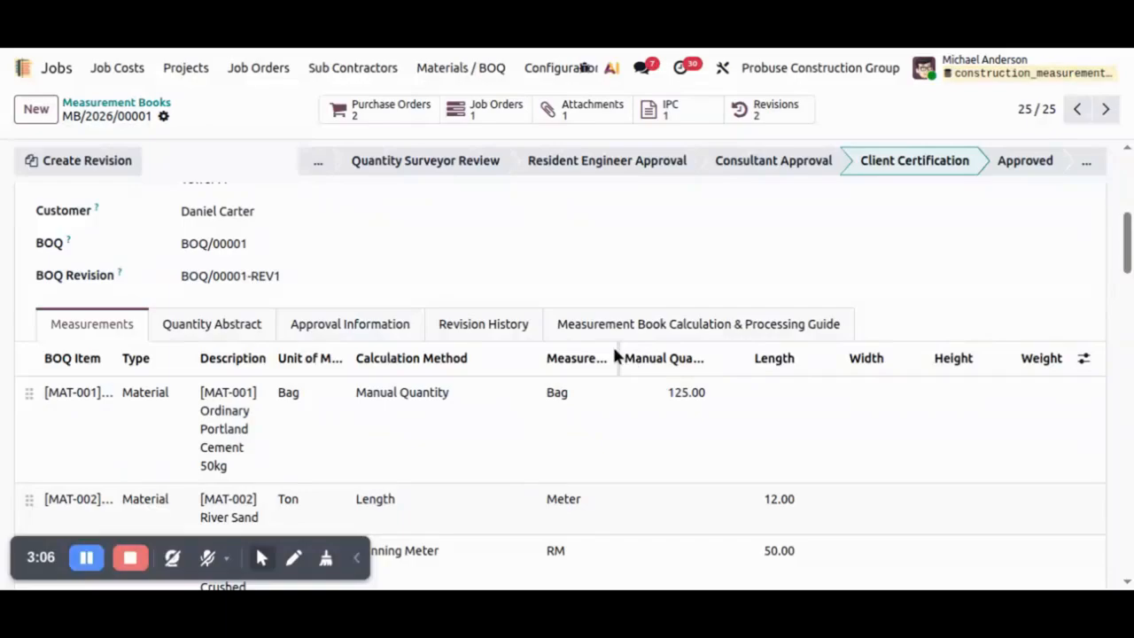
- Compare each measurement line's calculation method with its measurement unit and its manual quantity, length, width, height or weight entries
{"action": "scroll", "coordinate": [717, 407], "scroll_direction": "down", "scroll_amount": 2}
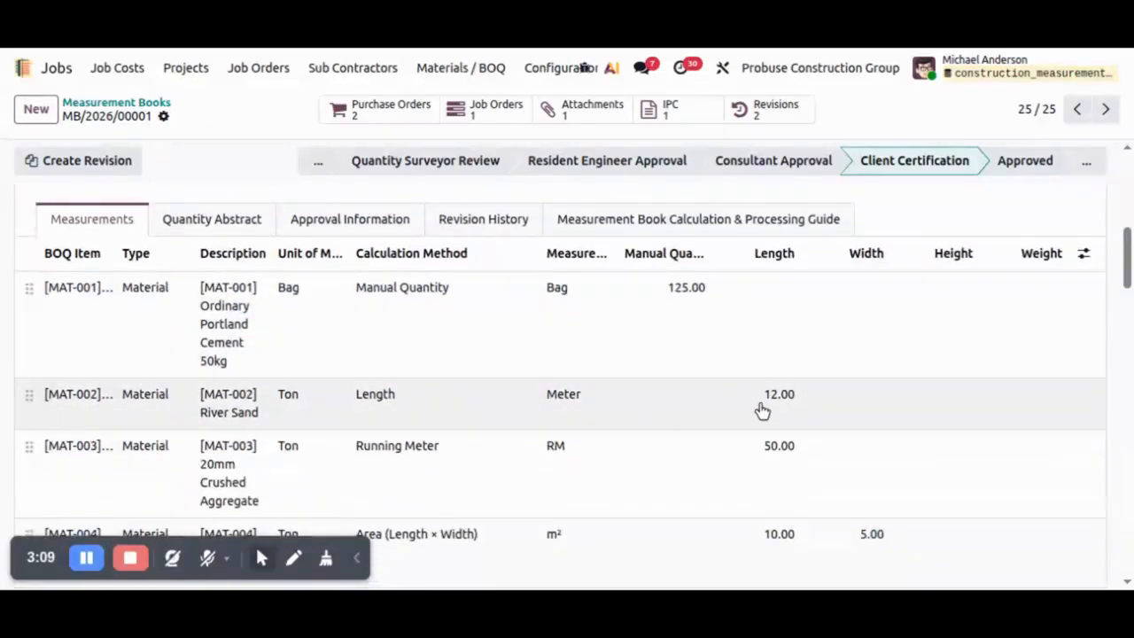
{"action": "scroll", "coordinate": [780, 400], "scroll_direction": "down", "scroll_amount": 2}
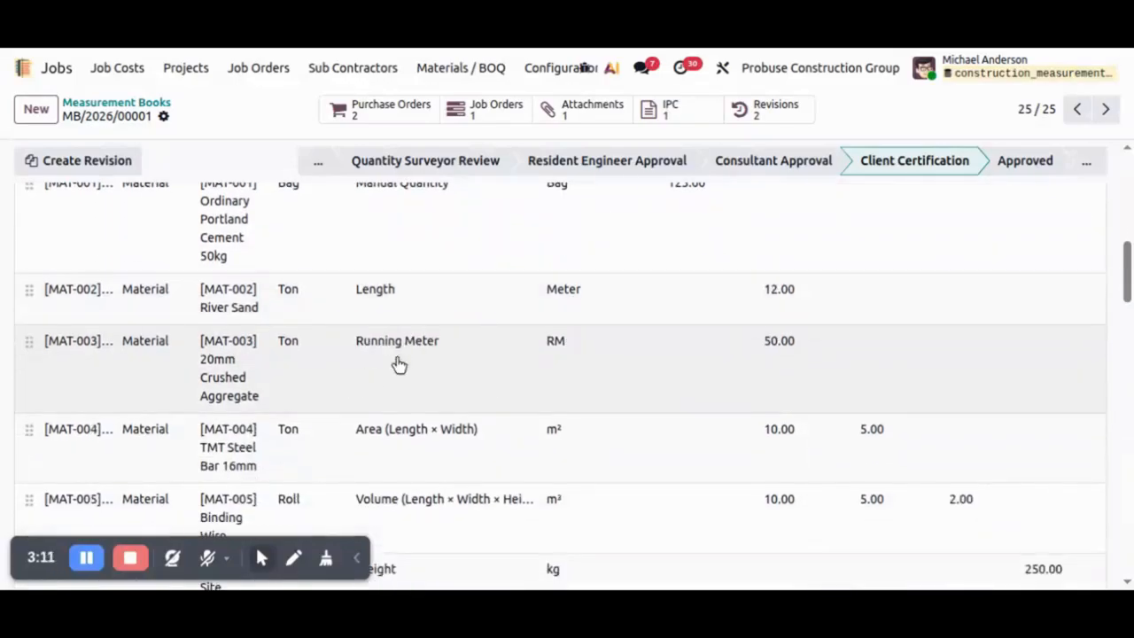
{"action": "scroll", "coordinate": [815, 379], "scroll_direction": "up", "scroll_amount": 2}
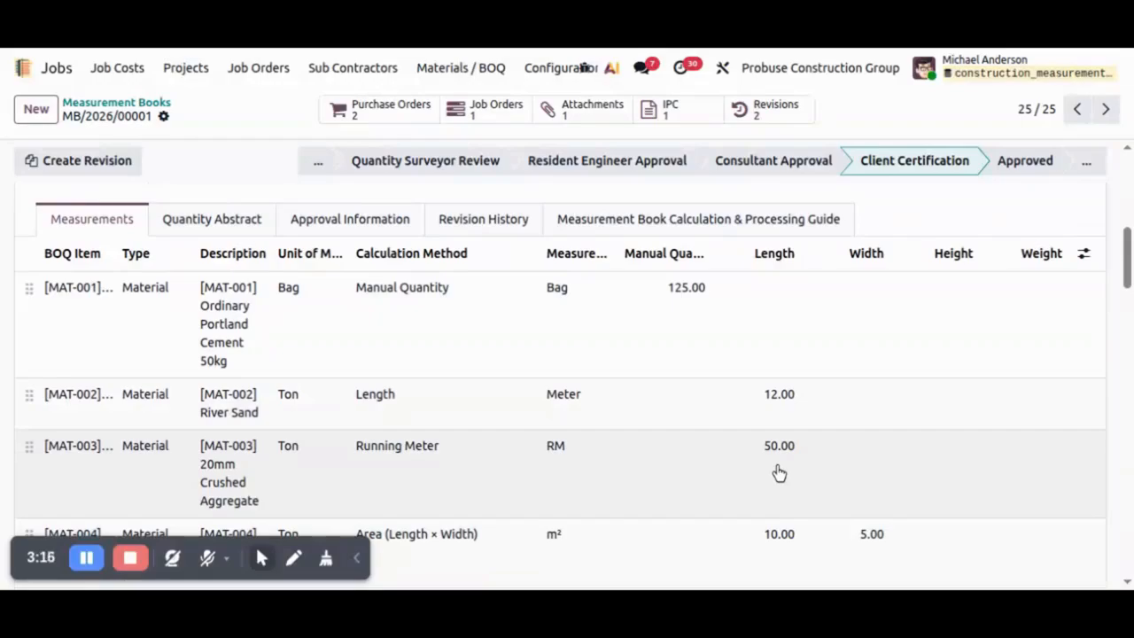
{"action": "scroll", "coordinate": [783, 450], "scroll_direction": "down", "scroll_amount": 2}
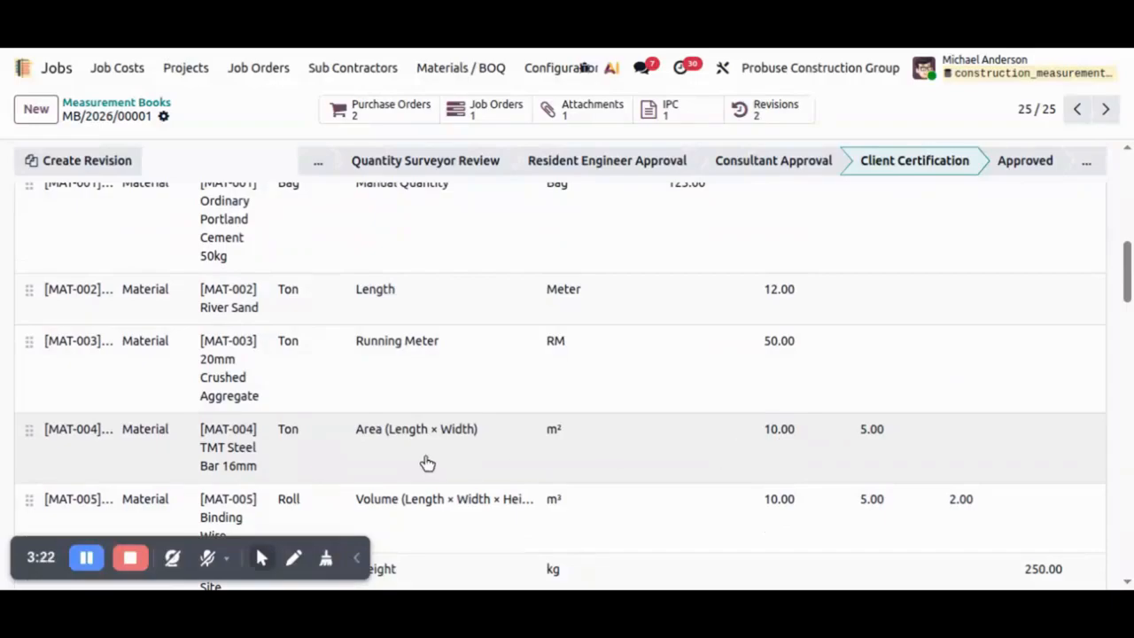
{"action": "scroll", "coordinate": [797, 473], "scroll_direction": "up", "scroll_amount": 3}
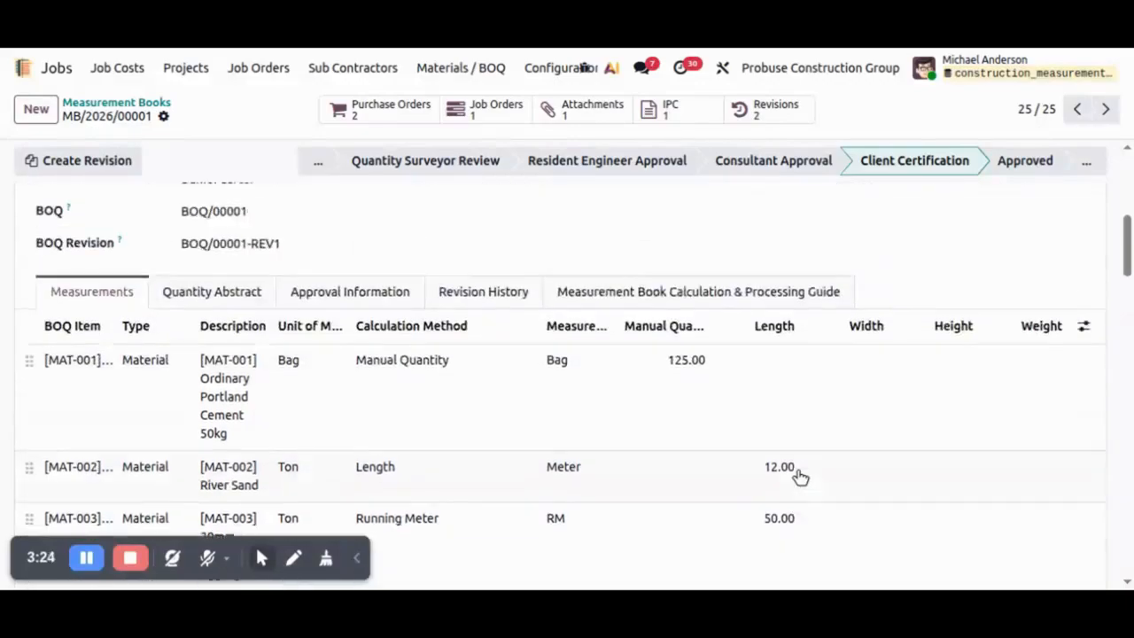
{"action": "scroll", "coordinate": [872, 407], "scroll_direction": "down", "scroll_amount": 3}
{"action": "scroll", "coordinate": [868, 403], "scroll_direction": "down", "scroll_amount": 2}
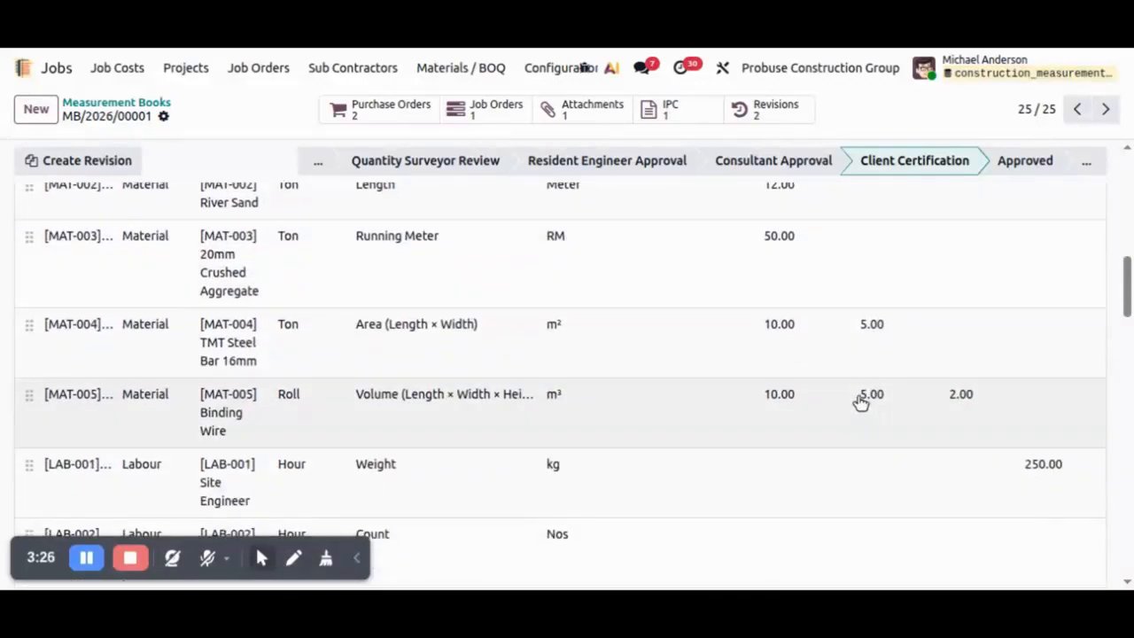
{"action": "scroll", "coordinate": [853, 357], "scroll_direction": "down", "scroll_amount": 2}
{"action": "scroll", "coordinate": [673, 530], "scroll_direction": "down", "scroll_amount": 2}
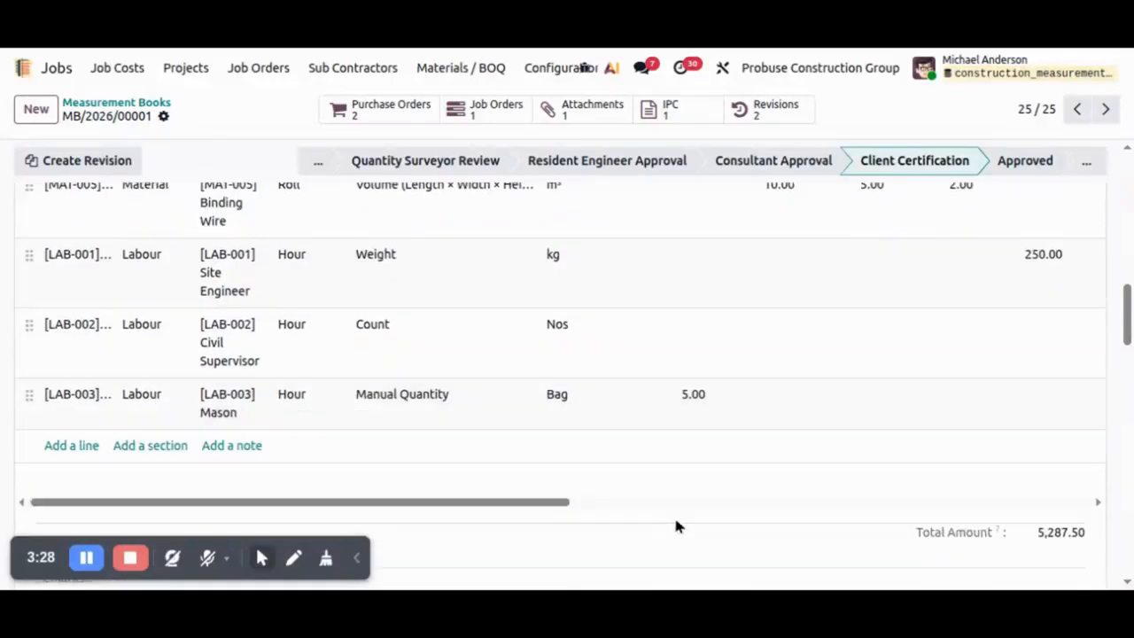
- Examine the previous, current, calculated and certified quantity columns across all measurement lines, down to the totals row
{"action": "left_click_drag", "start_coordinate": [562, 508], "coordinate": [851, 506]}
{"action": "scroll", "coordinate": [670, 452], "scroll_direction": "up", "scroll_amount": 2}
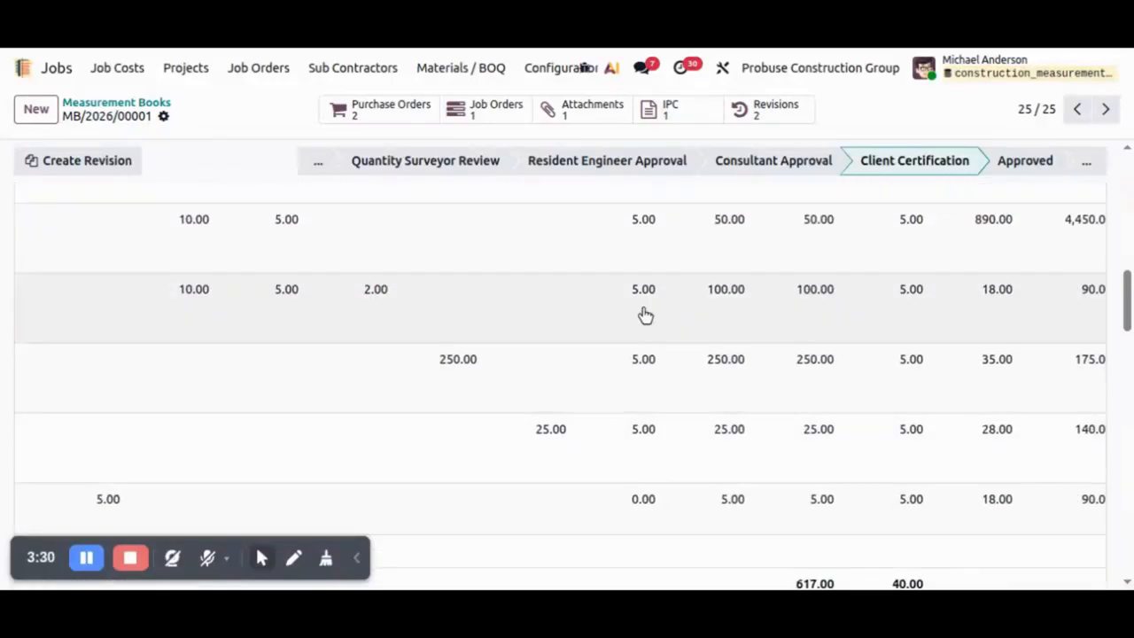
{"action": "scroll", "coordinate": [783, 461], "scroll_direction": "up", "scroll_amount": 4}
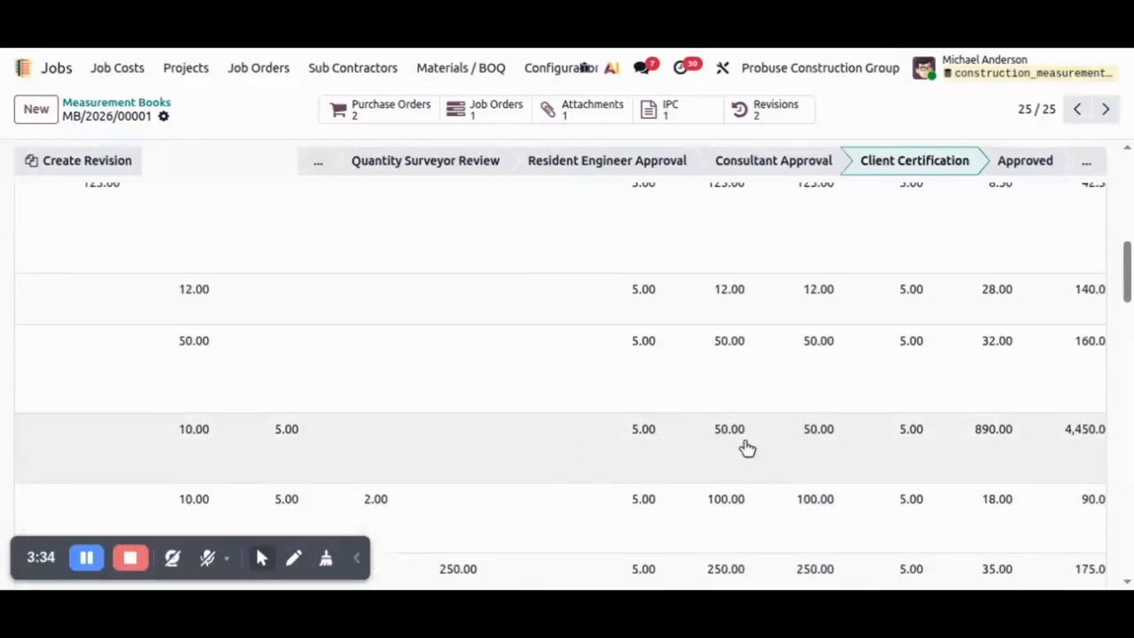
{"action": "scroll", "coordinate": [738, 434], "scroll_direction": "up", "scroll_amount": 3}
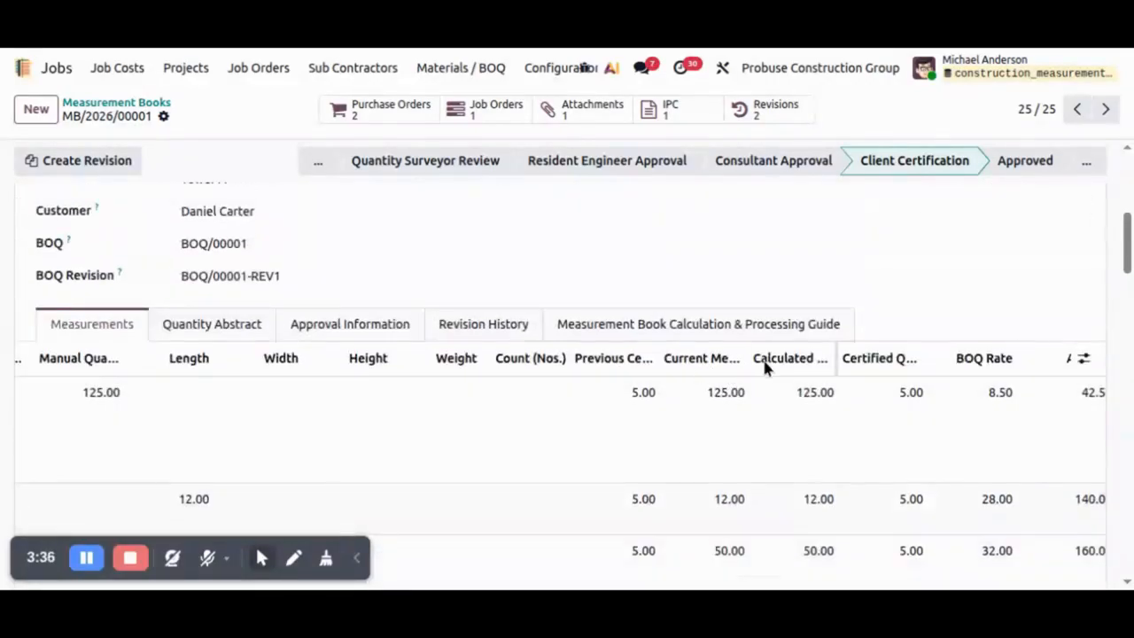
{"action": "scroll", "coordinate": [830, 417], "scroll_direction": "down", "scroll_amount": 2}
{"action": "scroll", "coordinate": [830, 417], "scroll_direction": "down", "scroll_amount": 1}
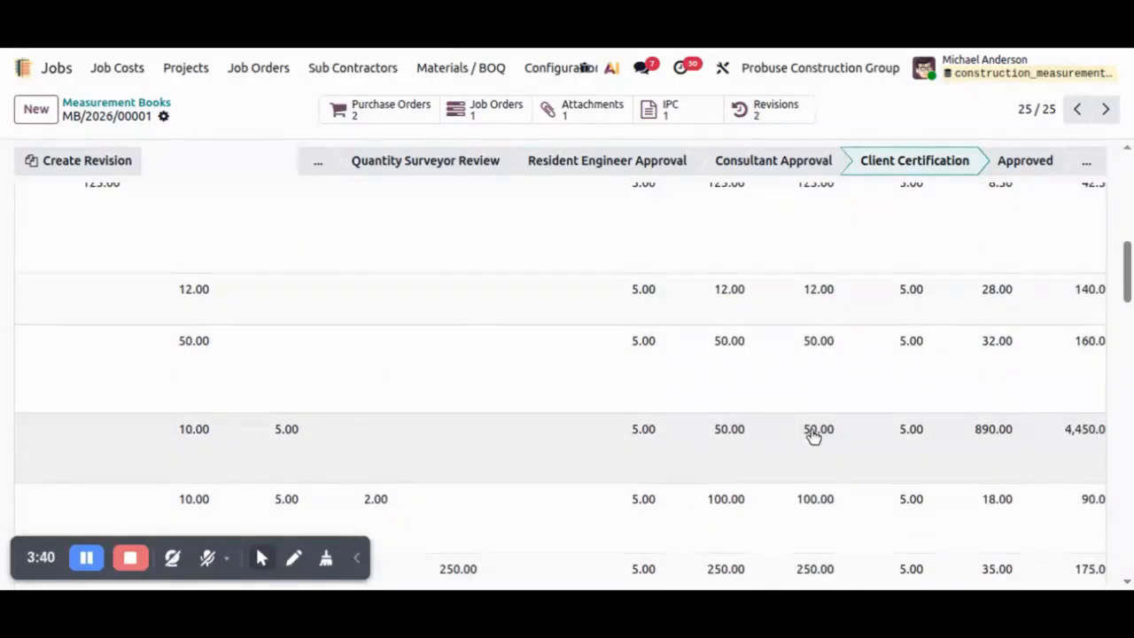
{"action": "scroll", "coordinate": [800, 439], "scroll_direction": "down", "scroll_amount": 3}
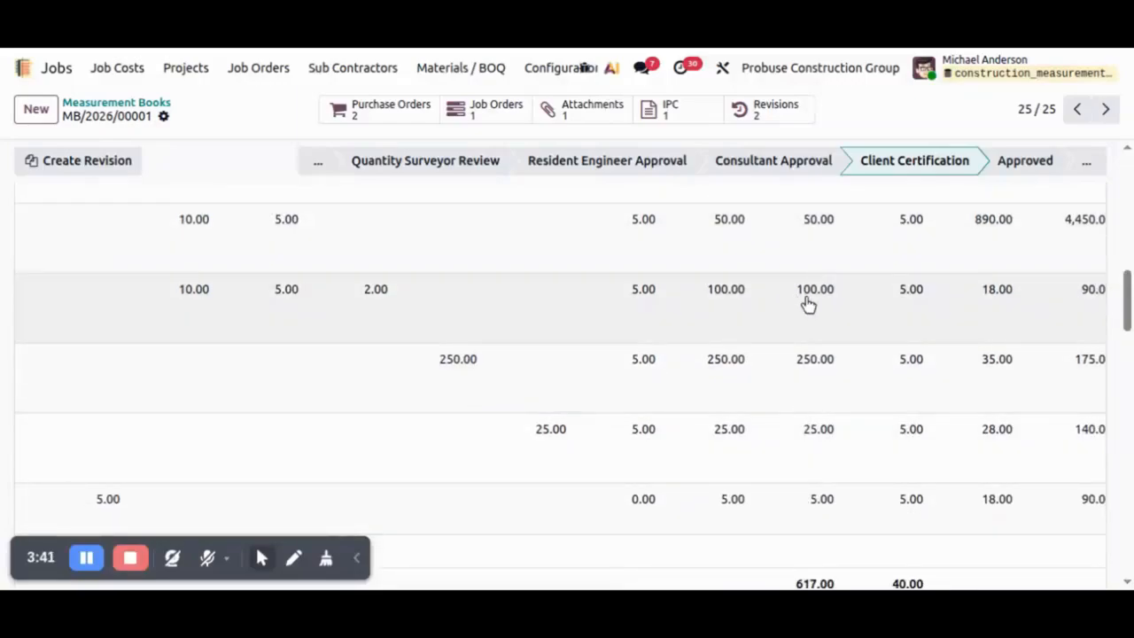
{"action": "scroll", "coordinate": [740, 499], "scroll_direction": "down", "scroll_amount": 2}
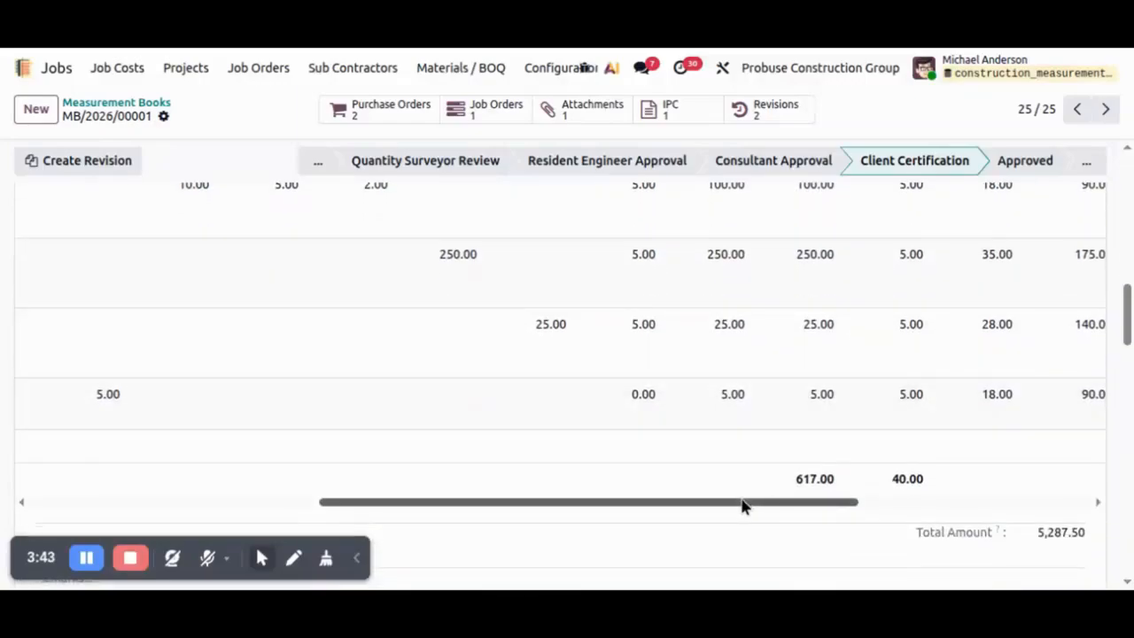
- Check the length, width and height entries of the area and volume lines against their calculated quantities
{"action": "left_click_drag", "start_coordinate": [742, 506], "coordinate": [489, 506]}
{"action": "scroll", "coordinate": [488, 473], "scroll_direction": "up", "scroll_amount": 2}
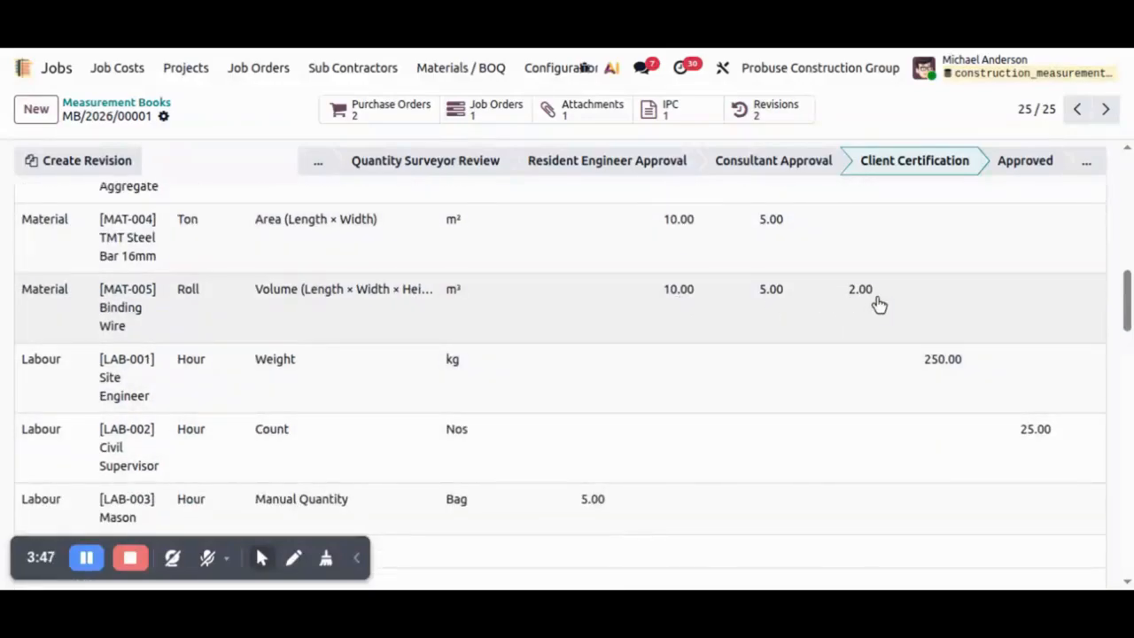
{"action": "scroll", "coordinate": [839, 304], "scroll_direction": "down", "scroll_amount": 1}
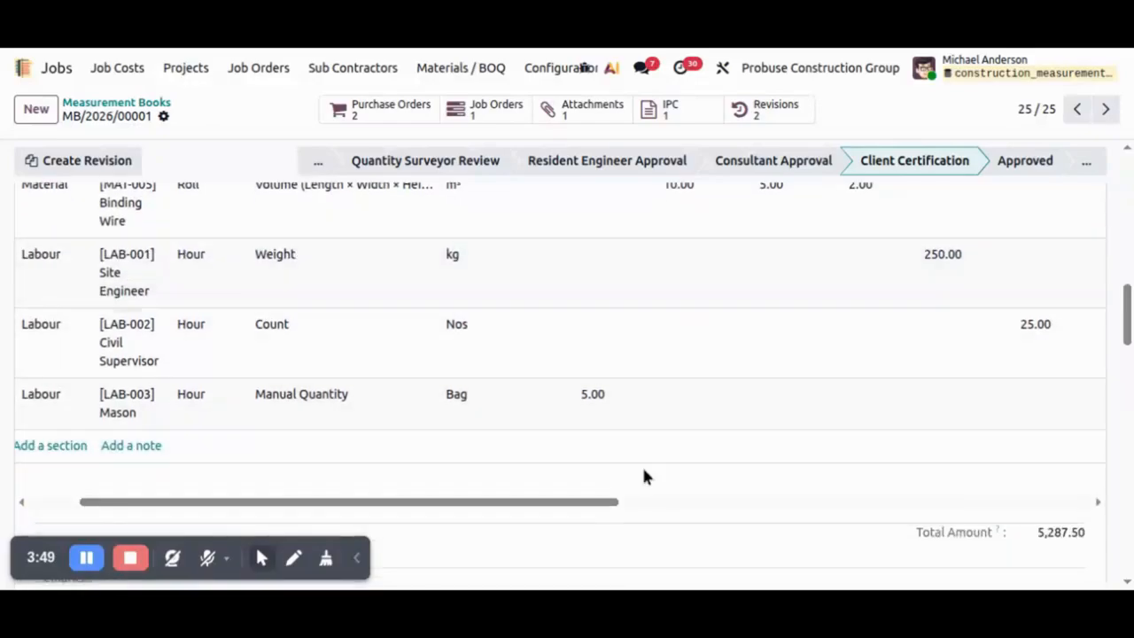
{"action": "left_click_drag", "start_coordinate": [594, 511], "coordinate": [747, 514]}
{"action": "scroll", "coordinate": [618, 470], "scroll_direction": "up", "scroll_amount": 1}
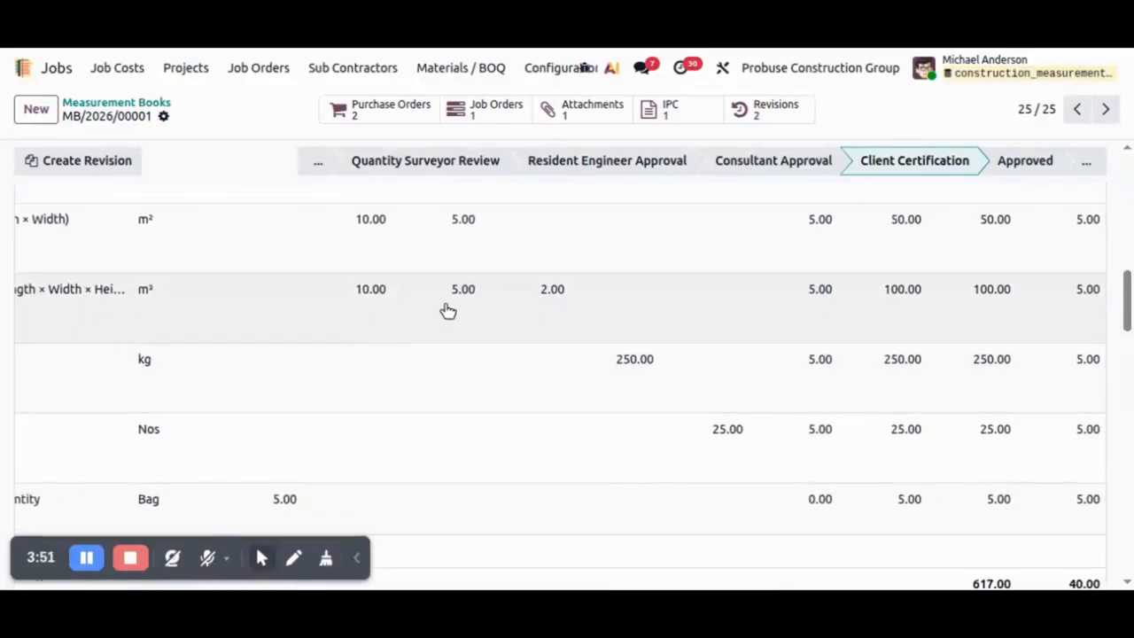
{"action": "scroll", "coordinate": [951, 336], "scroll_direction": "up", "scroll_amount": 5}
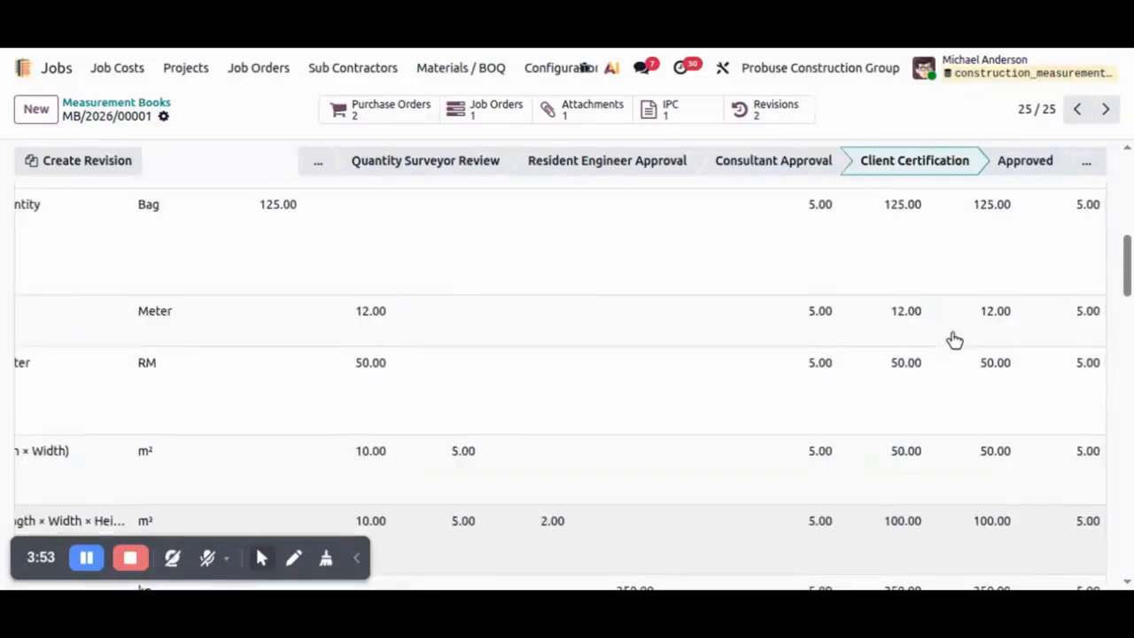
{"action": "scroll", "coordinate": [987, 359], "scroll_direction": "down", "scroll_amount": 3}
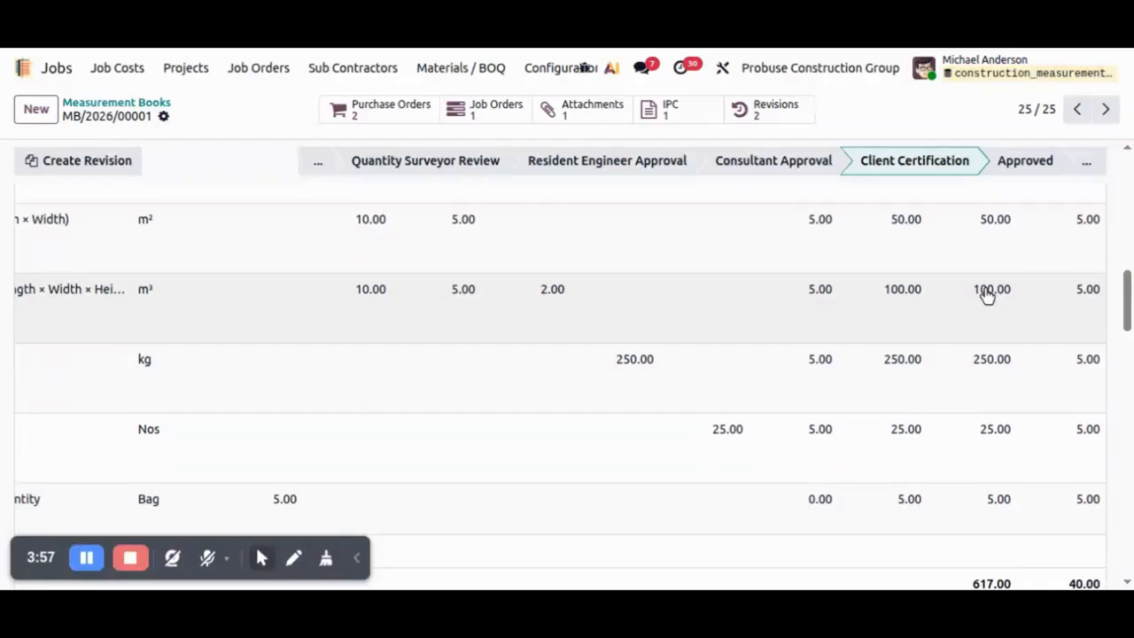
{"action": "scroll", "coordinate": [986, 292], "scroll_direction": "up", "scroll_amount": 5}
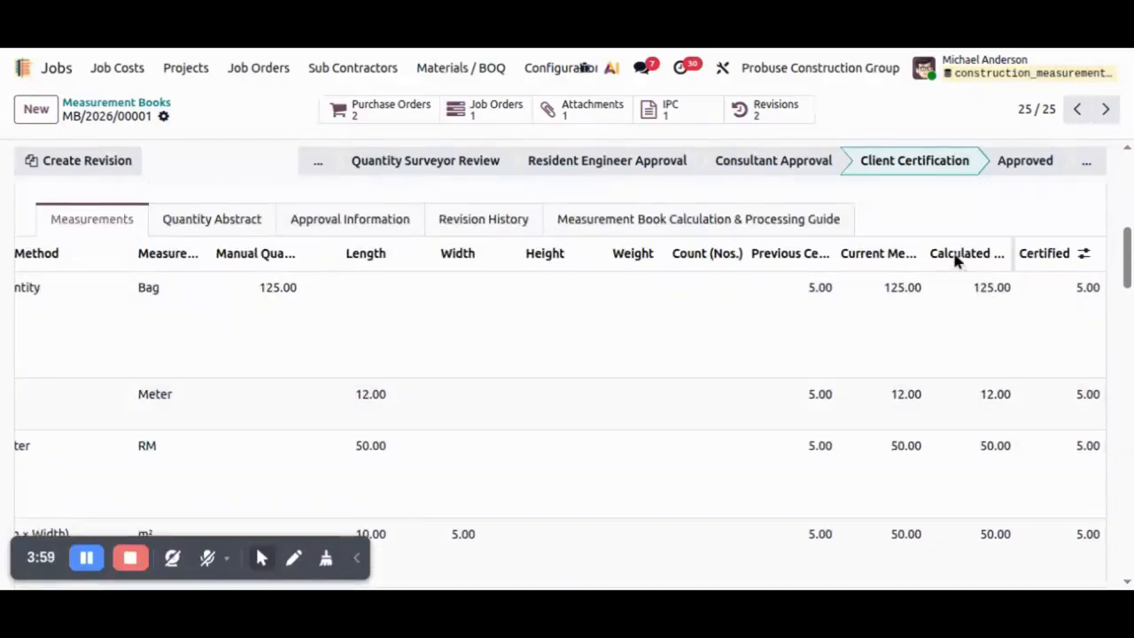
{"action": "scroll", "coordinate": [990, 434], "scroll_direction": "down", "scroll_amount": 3}
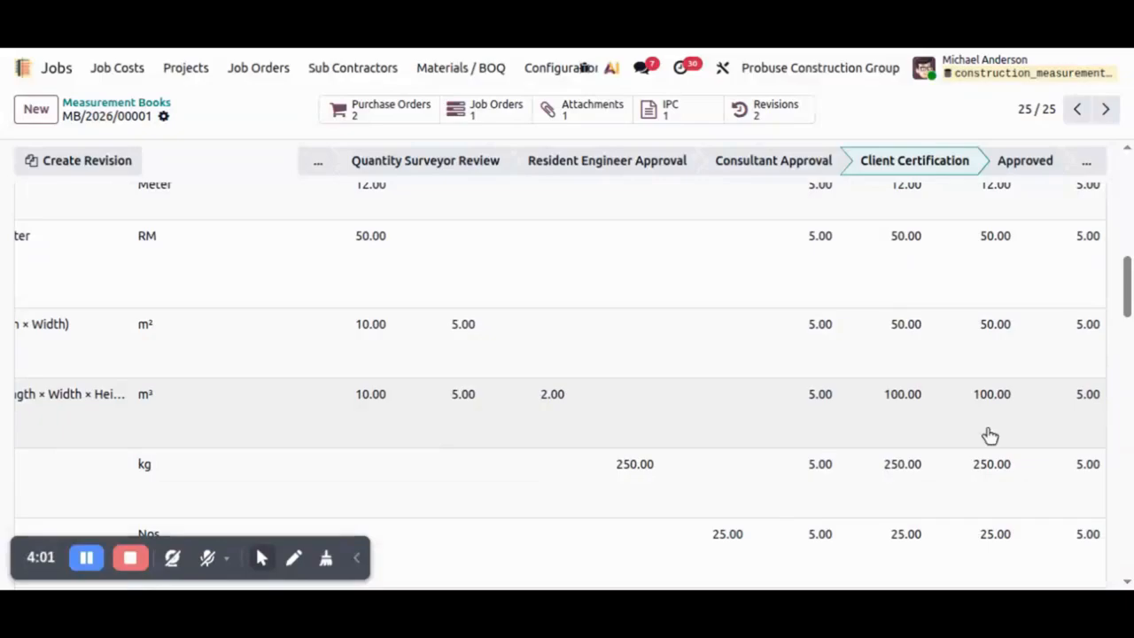
{"action": "scroll", "coordinate": [984, 395], "scroll_direction": "down", "scroll_amount": 4}
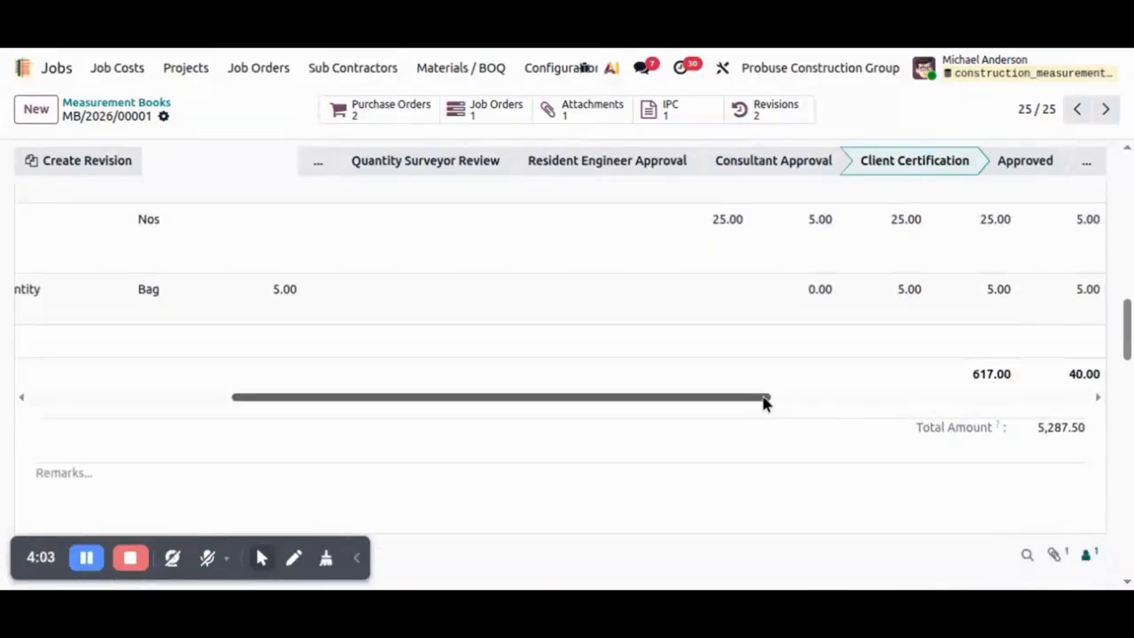
- Check the weight, count and manual quantity entries of the labour lines against their calculated quantities
{"action": "left_click_drag", "start_coordinate": [764, 399], "coordinate": [483, 398]}
{"action": "scroll", "coordinate": [459, 321], "scroll_direction": "up", "scroll_amount": 3}
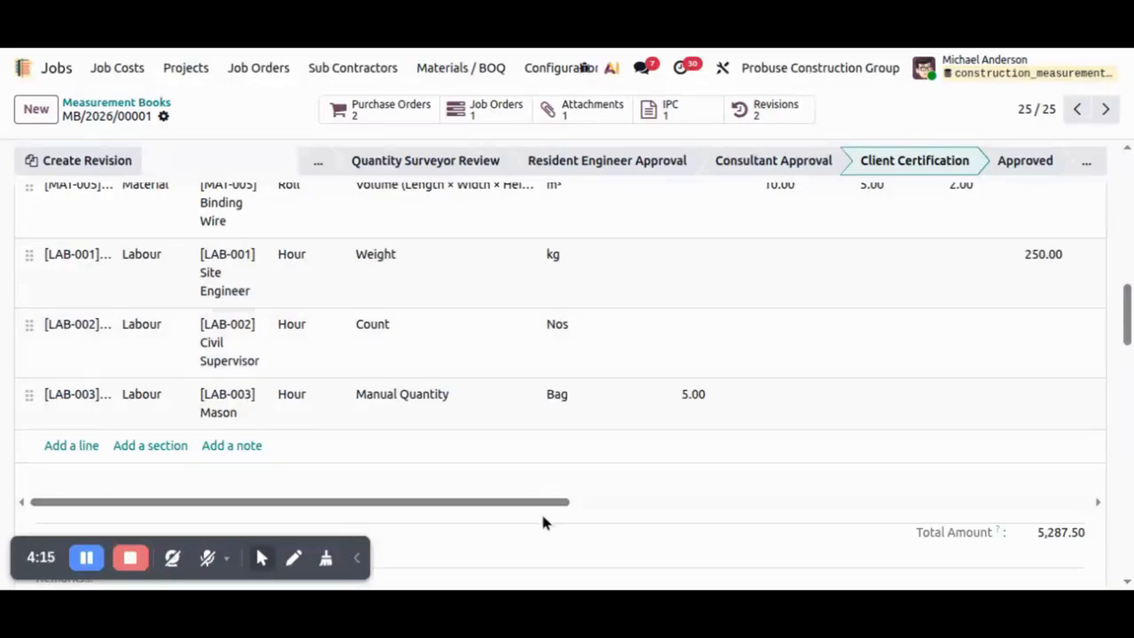
{"action": "left_click_drag", "start_coordinate": [551, 501], "coordinate": [836, 501]}
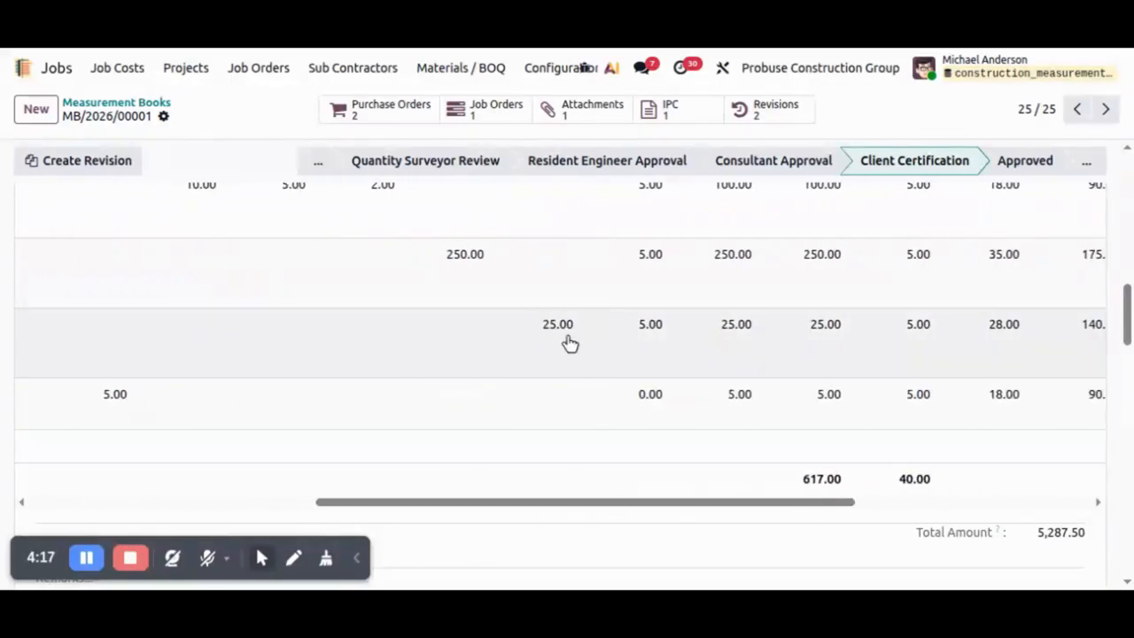
{"action": "left_click_drag", "start_coordinate": [613, 503], "coordinate": [363, 502]}
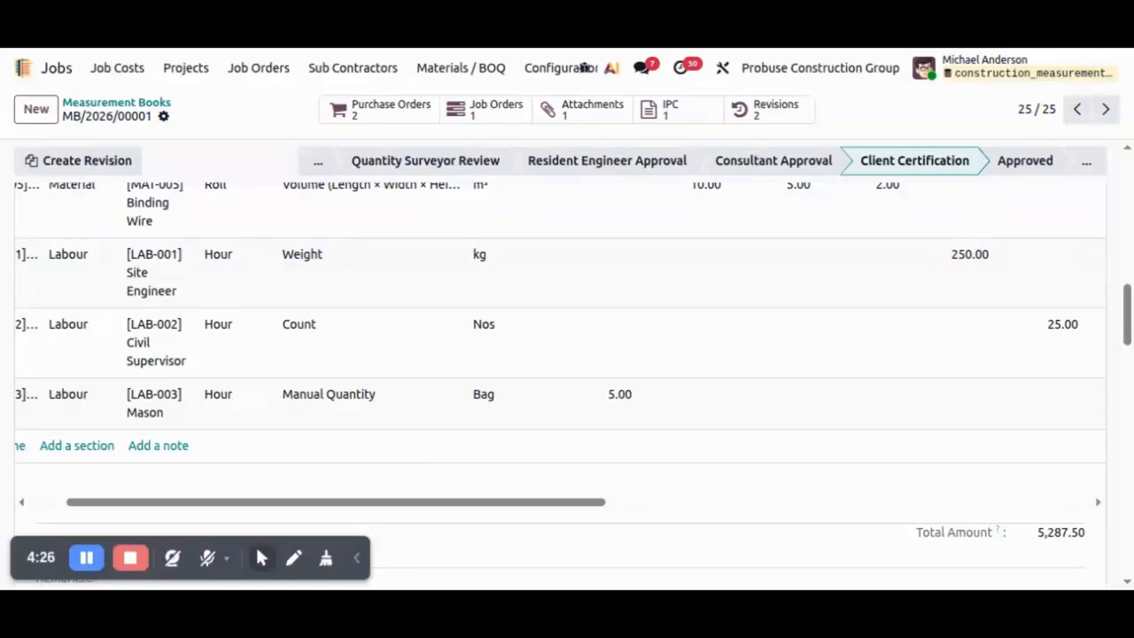
- Review the BOQ rate, amount, original BOQ, total certified, remaining and progress columns, and return to the first line's BOQ item
{"action": "scroll", "coordinate": [432, 452], "scroll_direction": "up", "scroll_amount": 8}
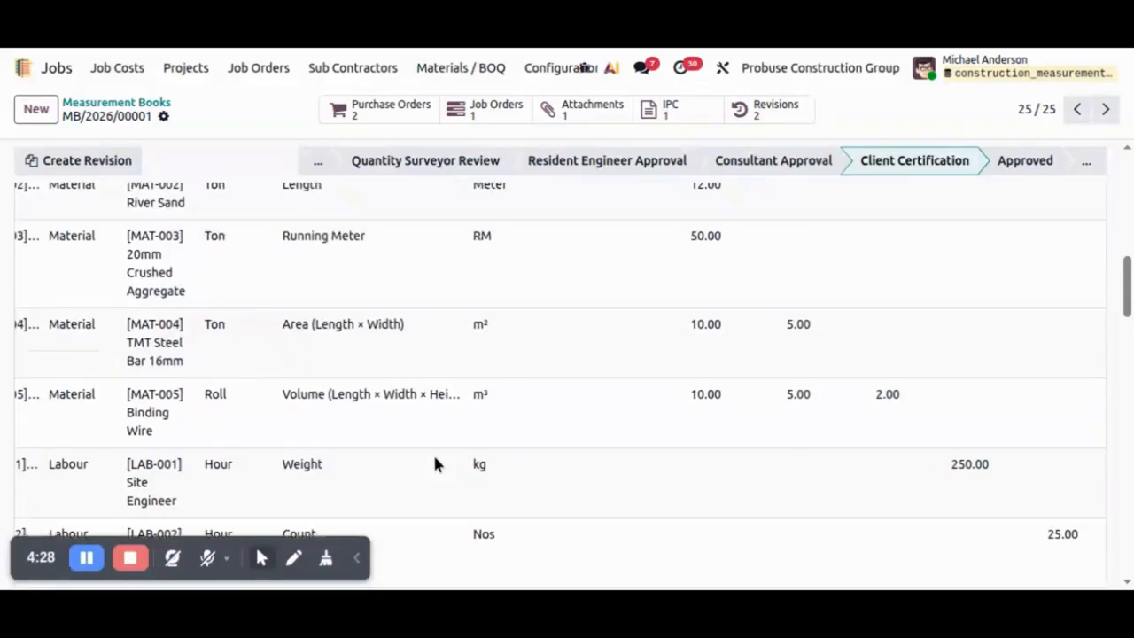
{"action": "scroll", "coordinate": [530, 441], "scroll_direction": "down", "scroll_amount": 8}
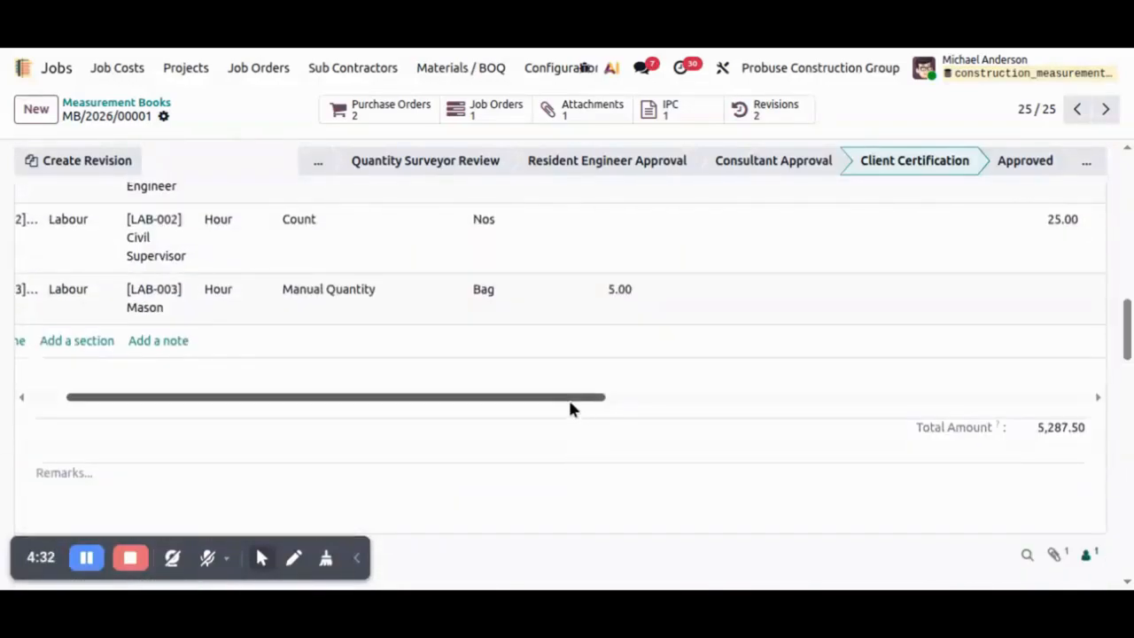
{"action": "left_click_drag", "start_coordinate": [572, 401], "coordinate": [1023, 401]}
{"action": "scroll", "coordinate": [567, 392], "scroll_direction": "up", "scroll_amount": 8}
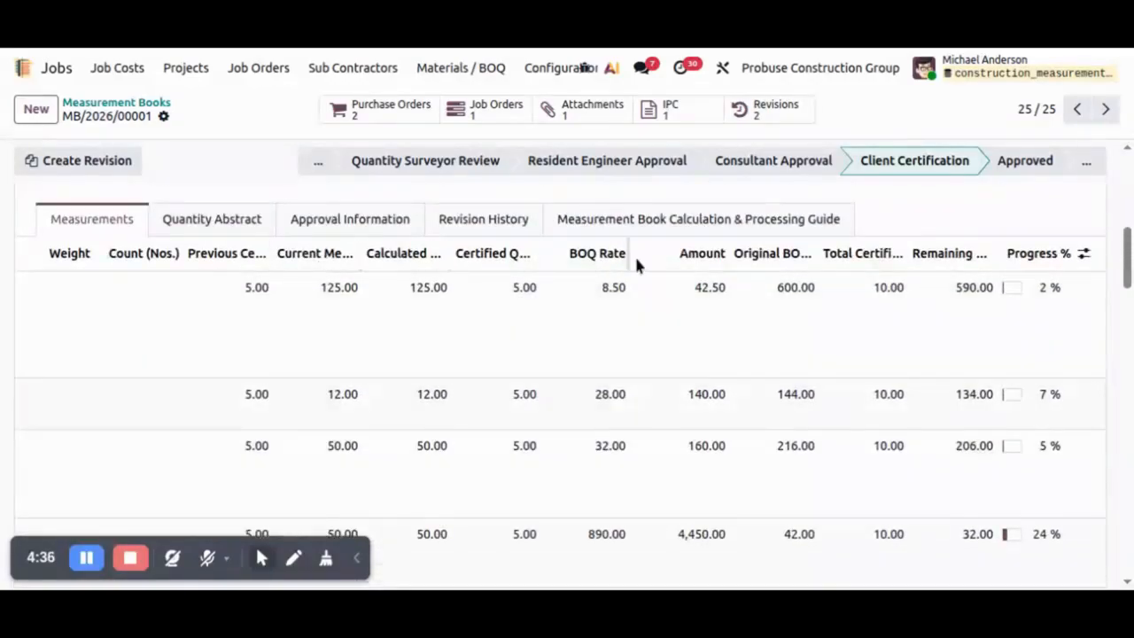
{"action": "mouse_move", "coordinate": [1013, 257]}
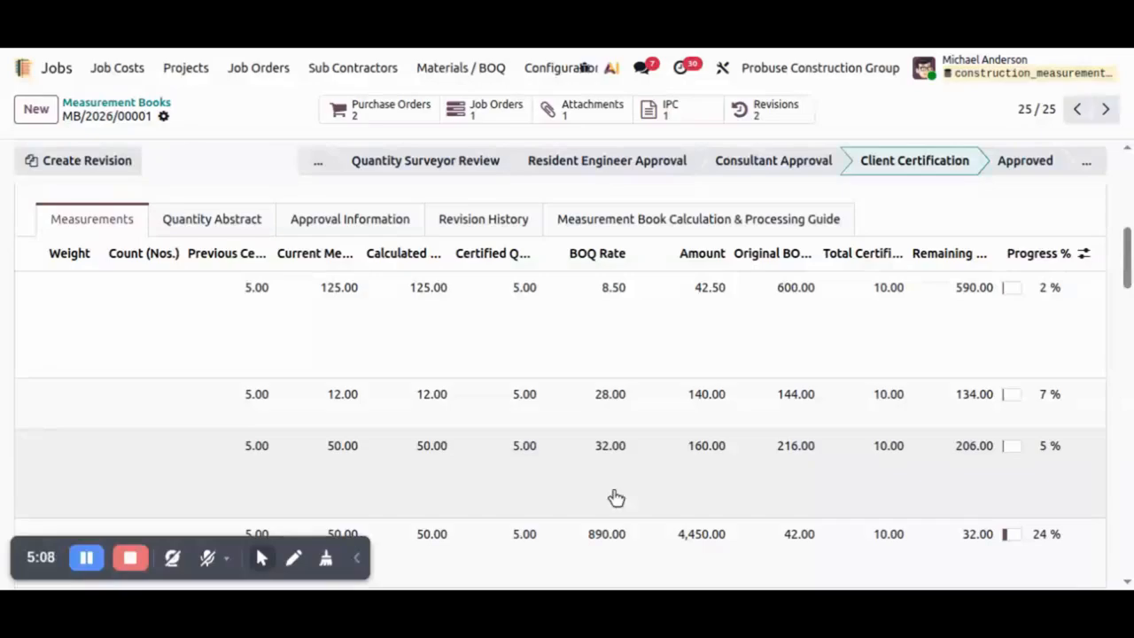
{"action": "scroll", "coordinate": [616, 497], "scroll_direction": "down", "scroll_amount": 5}
{"action": "left_click_drag", "start_coordinate": [605, 512], "coordinate": [41, 470]}
{"action": "scroll", "coordinate": [416, 442], "scroll_direction": "up", "scroll_amount": 7}
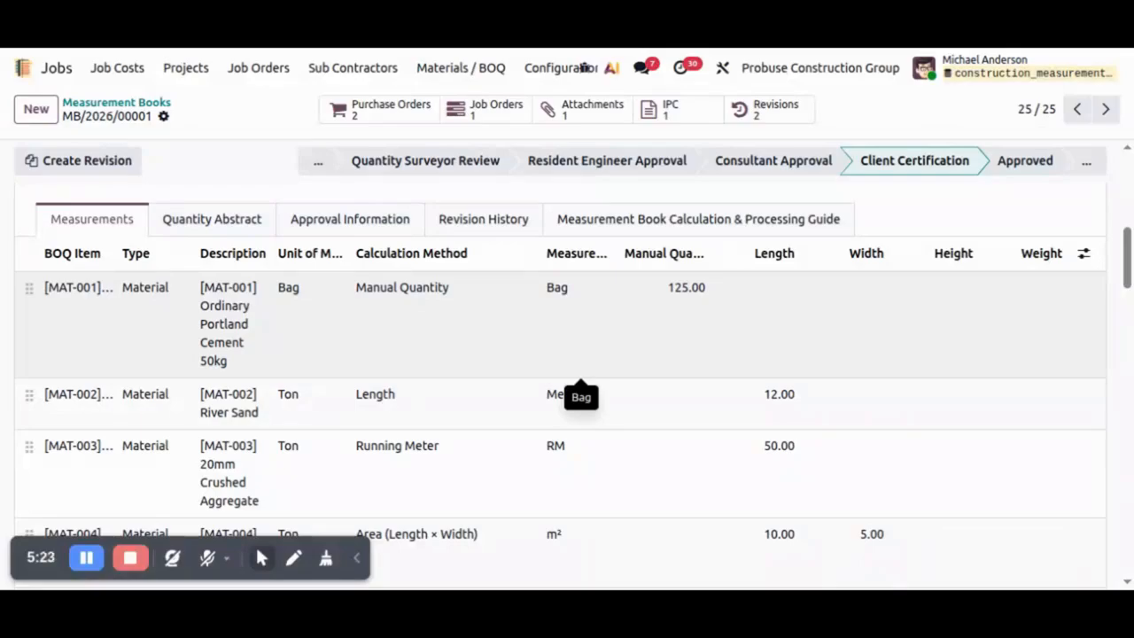
- Widen the Previous Certified Qty, Current Measured Qty and Certified Quantity columns of the measurement lines so their full headings fit
{"action": "scroll", "coordinate": [658, 413], "scroll_direction": "down", "scroll_amount": 5}
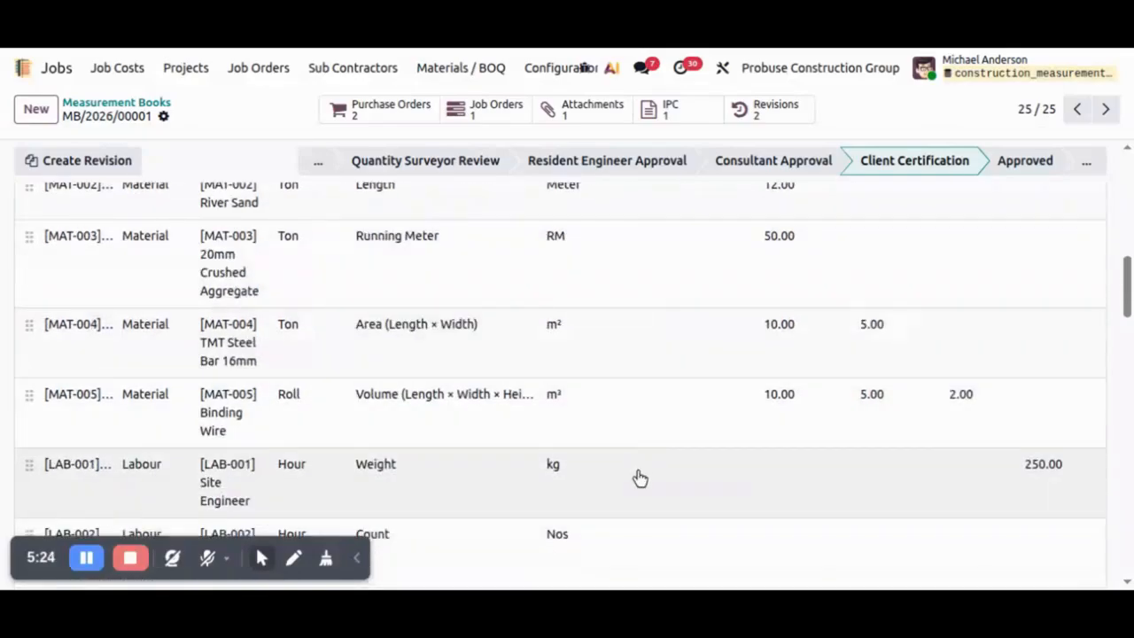
{"action": "scroll", "coordinate": [618, 511], "scroll_direction": "right", "scroll_amount": 10}
{"action": "scroll", "coordinate": [617, 511], "scroll_direction": "up", "scroll_amount": 5}
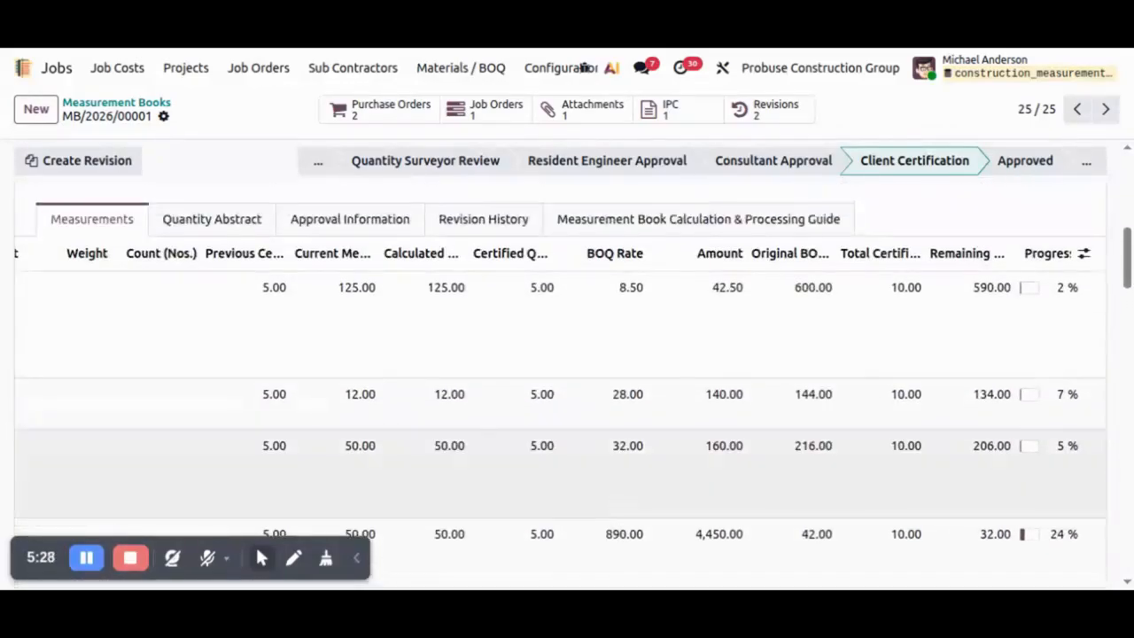
{"action": "left_click_drag", "start_coordinate": [288, 241], "coordinate": [369, 248]}
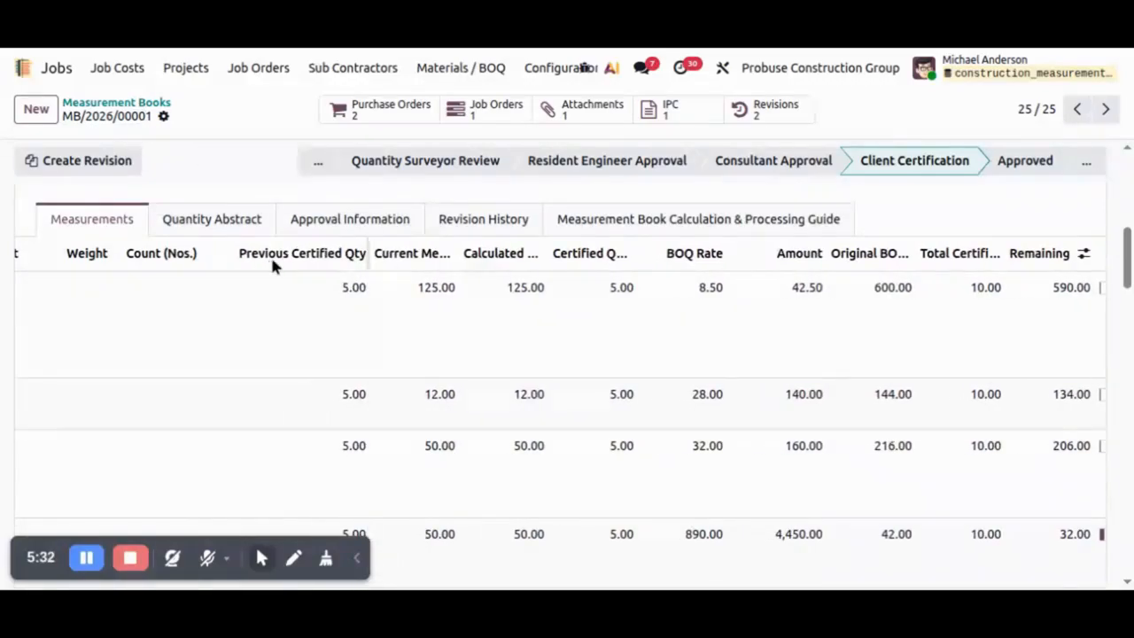
{"action": "mouse_move", "coordinate": [310, 264]}
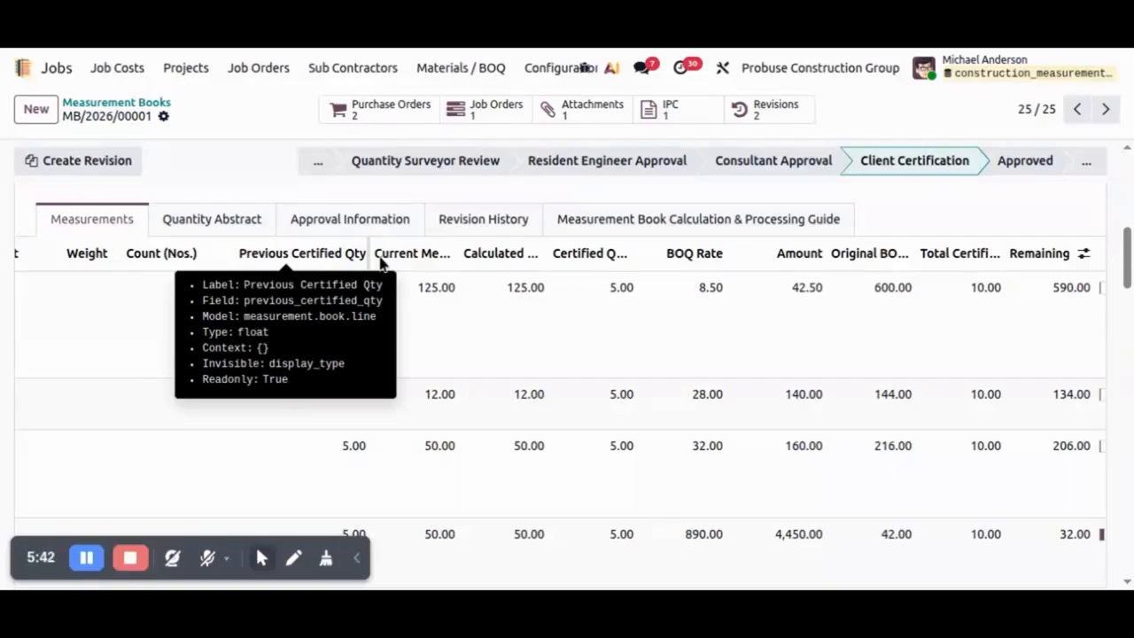
{"action": "left_click_drag", "start_coordinate": [458, 250], "coordinate": [542, 248]}
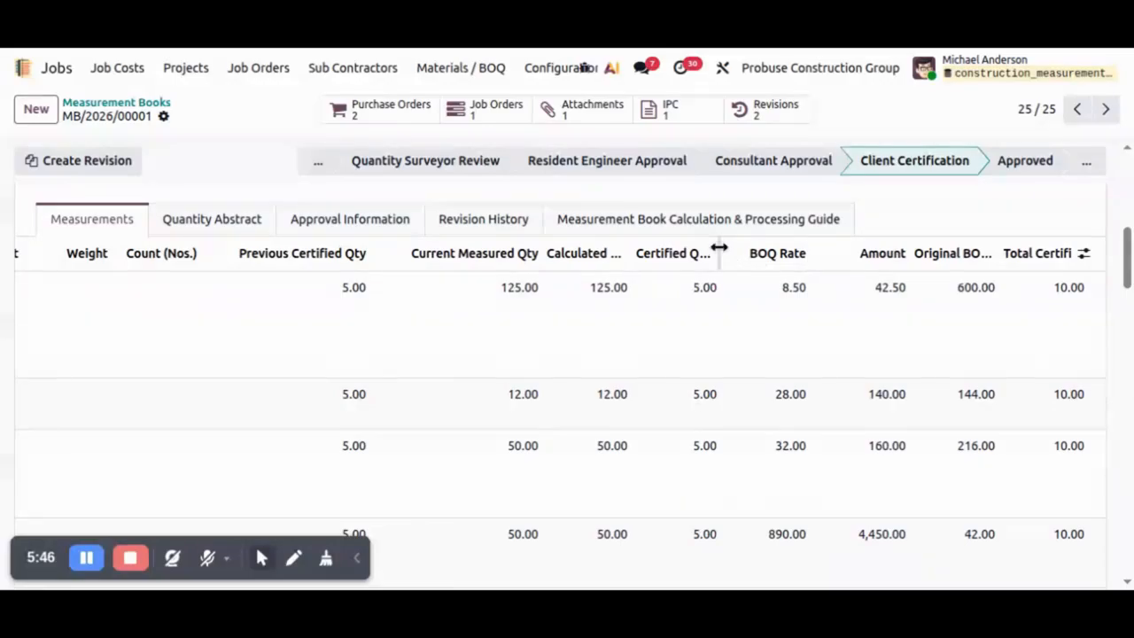
{"action": "left_click_drag", "start_coordinate": [718, 246], "coordinate": [772, 248]}
- Review the measurement lines' certified quantity, rate, amount and progress columns down to the totals, and open the Quantity Abstract
{"action": "scroll", "coordinate": [748, 372], "scroll_direction": "down", "scroll_amount": 3}
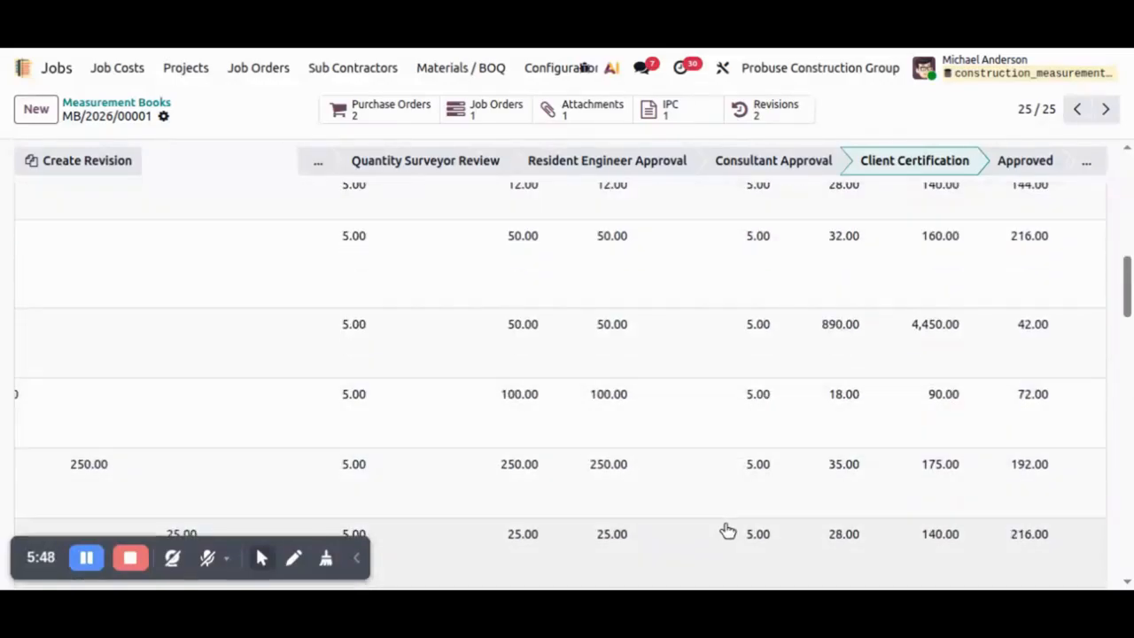
{"action": "scroll", "coordinate": [744, 513], "scroll_direction": "down", "scroll_amount": 3}
{"action": "left_click", "coordinate": [979, 503]}
{"action": "scroll", "coordinate": [895, 257], "scroll_direction": "up", "scroll_amount": 5}
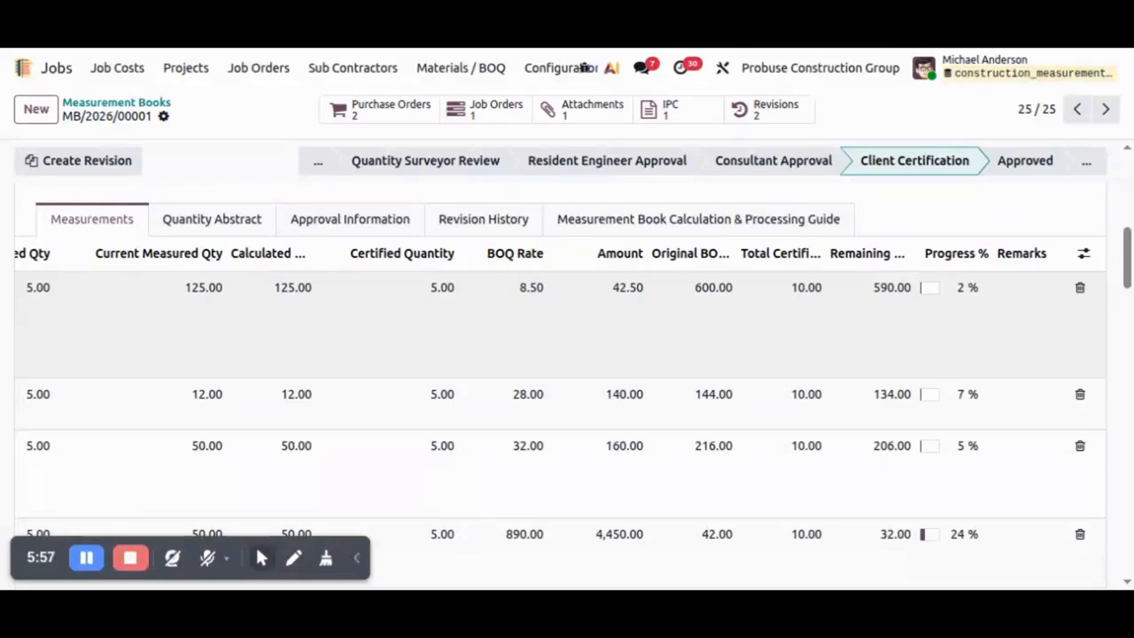
{"action": "scroll", "coordinate": [798, 358], "scroll_direction": "down", "scroll_amount": 5}
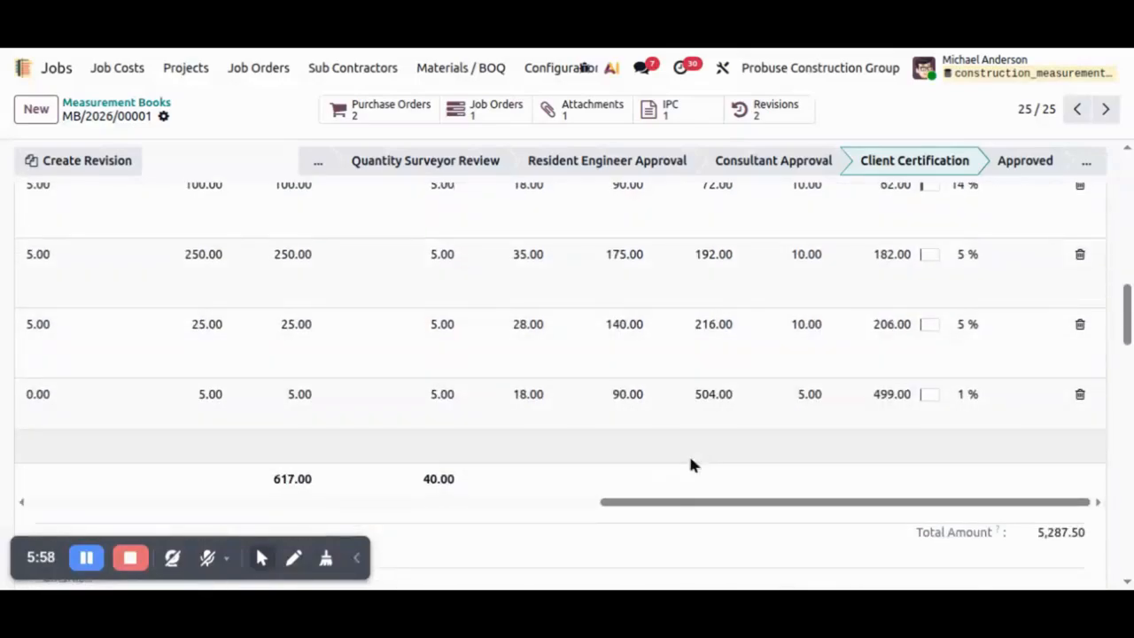
{"action": "left_click_drag", "start_coordinate": [658, 505], "coordinate": [12, 436]}
{"action": "scroll", "coordinate": [148, 328], "scroll_direction": "up", "scroll_amount": 8}
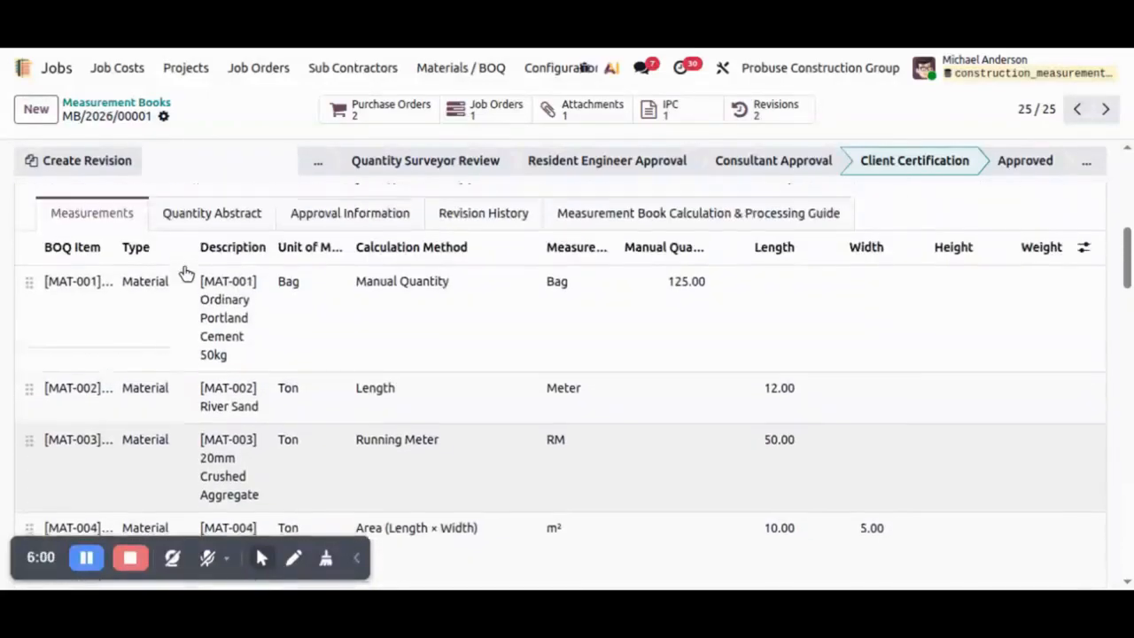
{"action": "left_click", "coordinate": [210, 221]}
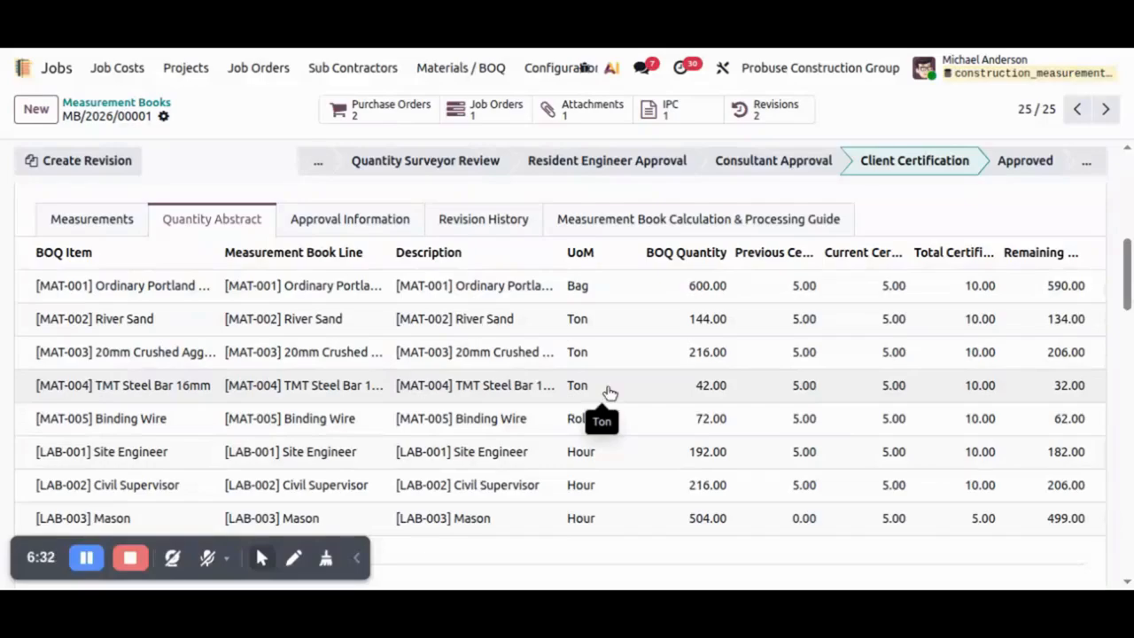
- Move the measurement book to the Approved stage and check the collapsed stages of its approval workflow
{"action": "left_click", "coordinate": [1051, 173]}
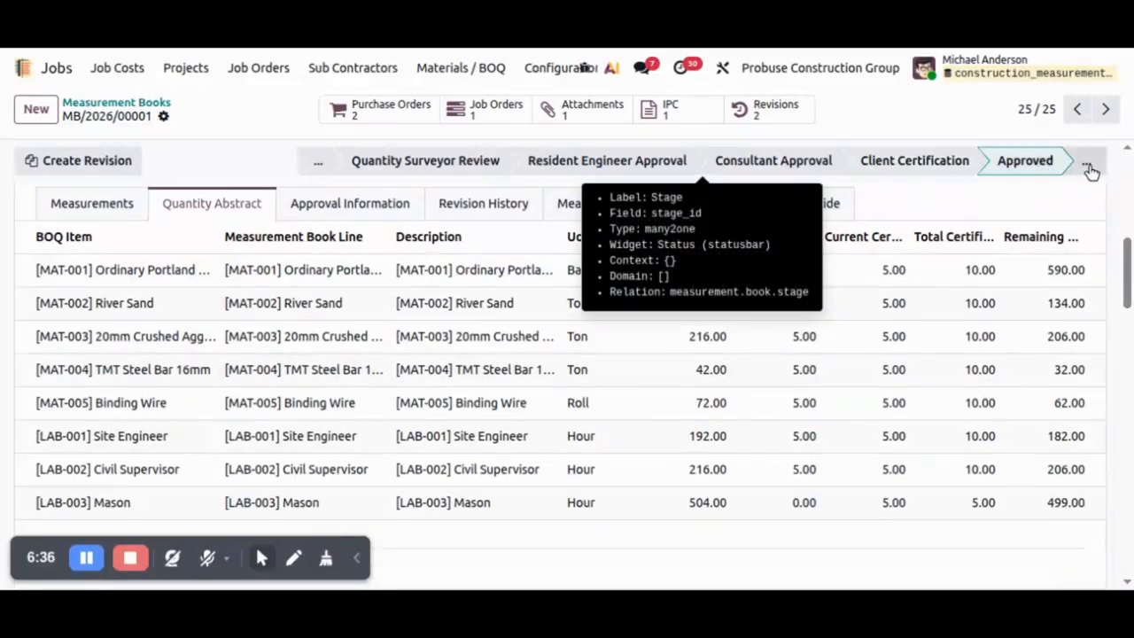
{"action": "left_click", "coordinate": [1087, 165]}
{"action": "left_click", "coordinate": [319, 163]}
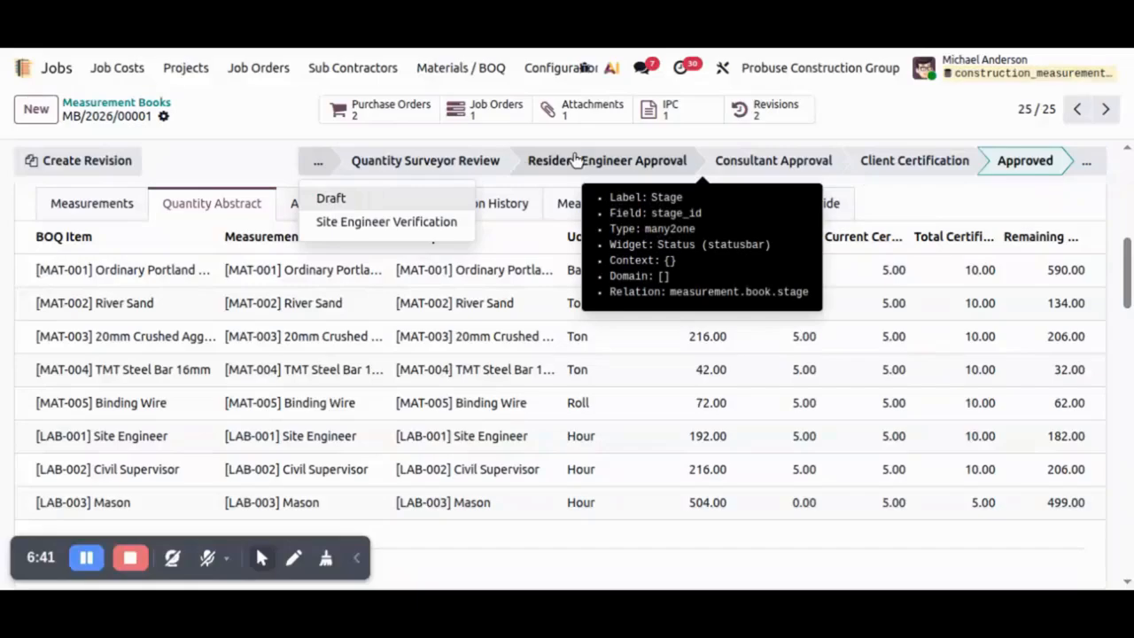
{"action": "left_click", "coordinate": [978, 201]}
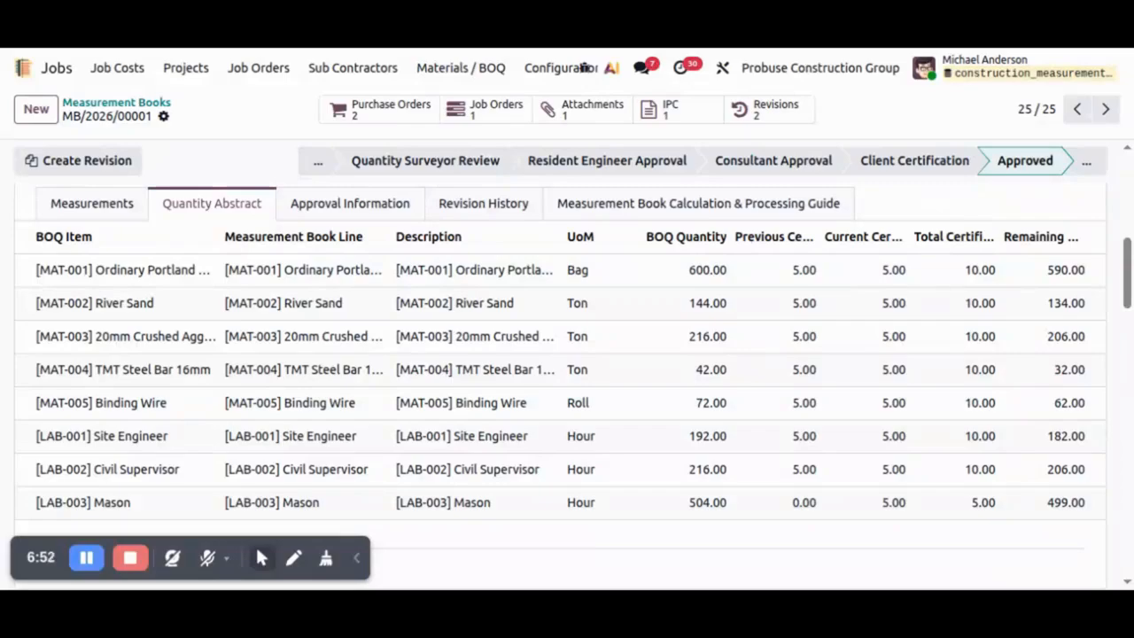
- Examine the approval information from site engineer verification to client certification, including each reviewer's date, comment and signature
{"action": "left_click", "coordinate": [347, 207]}
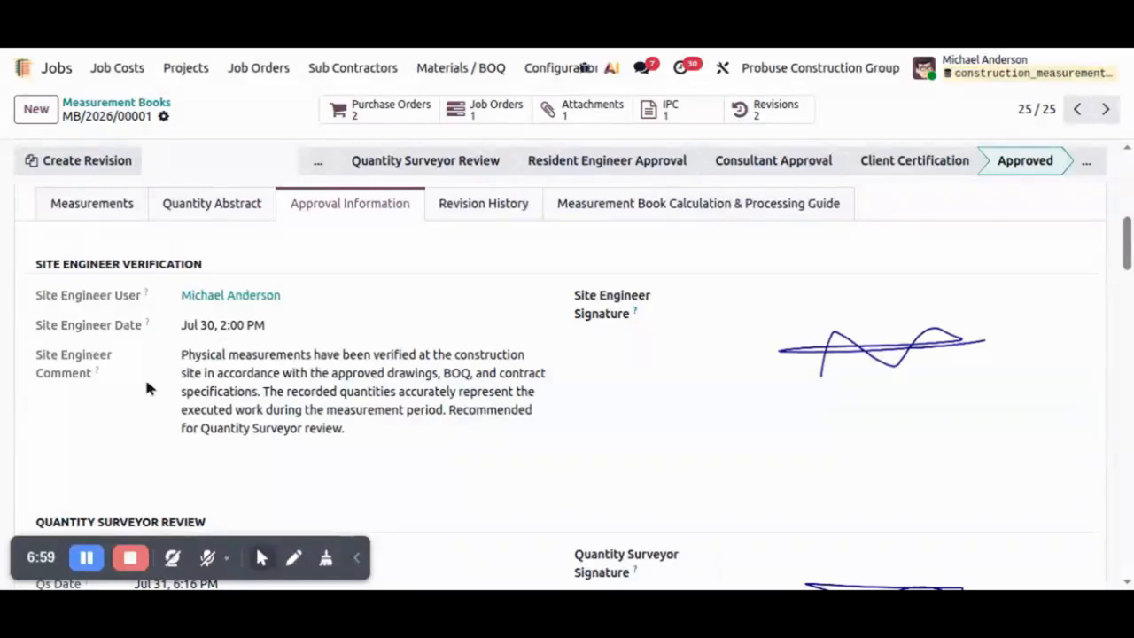
{"action": "scroll", "coordinate": [691, 296], "scroll_direction": "down", "scroll_amount": 2}
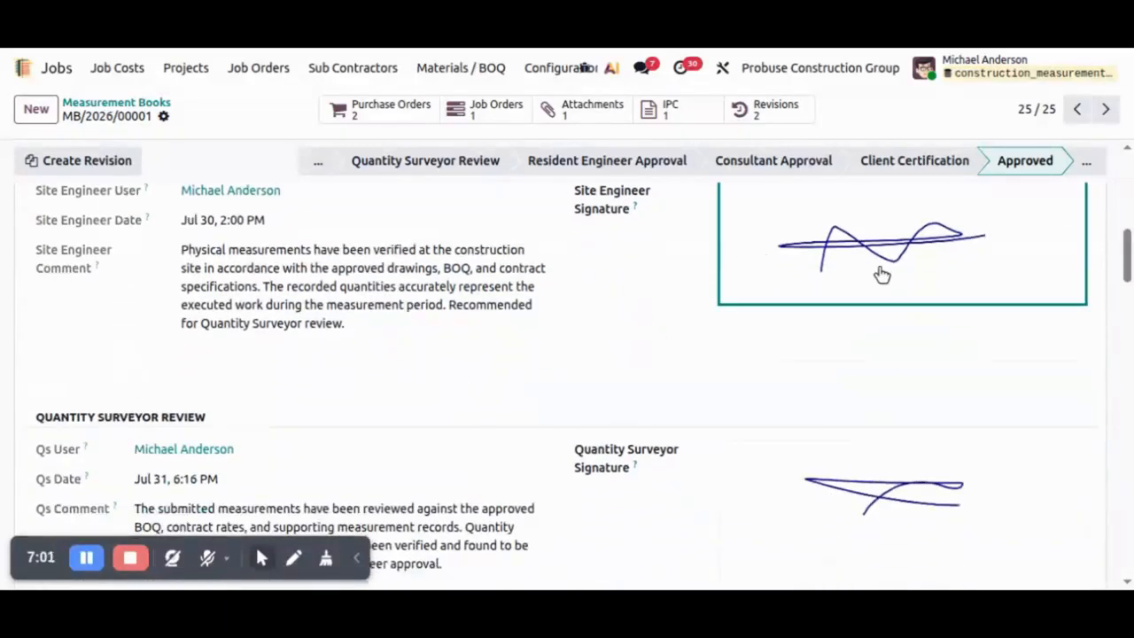
{"action": "scroll", "coordinate": [844, 341], "scroll_direction": "down", "scroll_amount": 12}
{"action": "scroll", "coordinate": [843, 347], "scroll_direction": "down", "scroll_amount": 3}
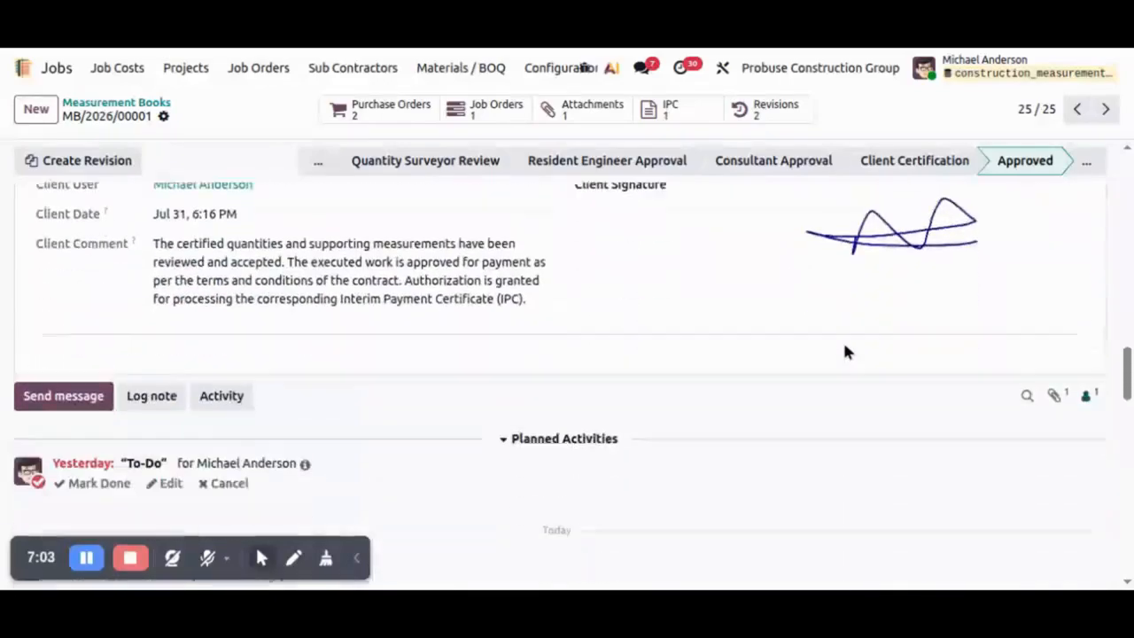
{"action": "scroll", "coordinate": [844, 346], "scroll_direction": "up", "scroll_amount": 15}
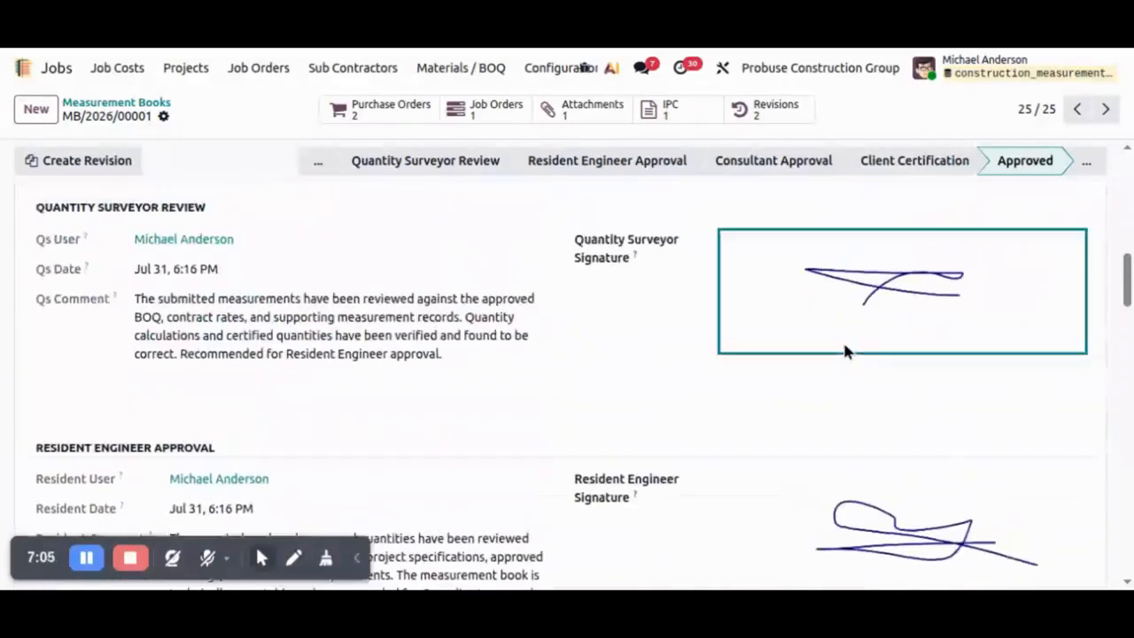
{"action": "scroll", "coordinate": [397, 332], "scroll_direction": "up", "scroll_amount": 5}
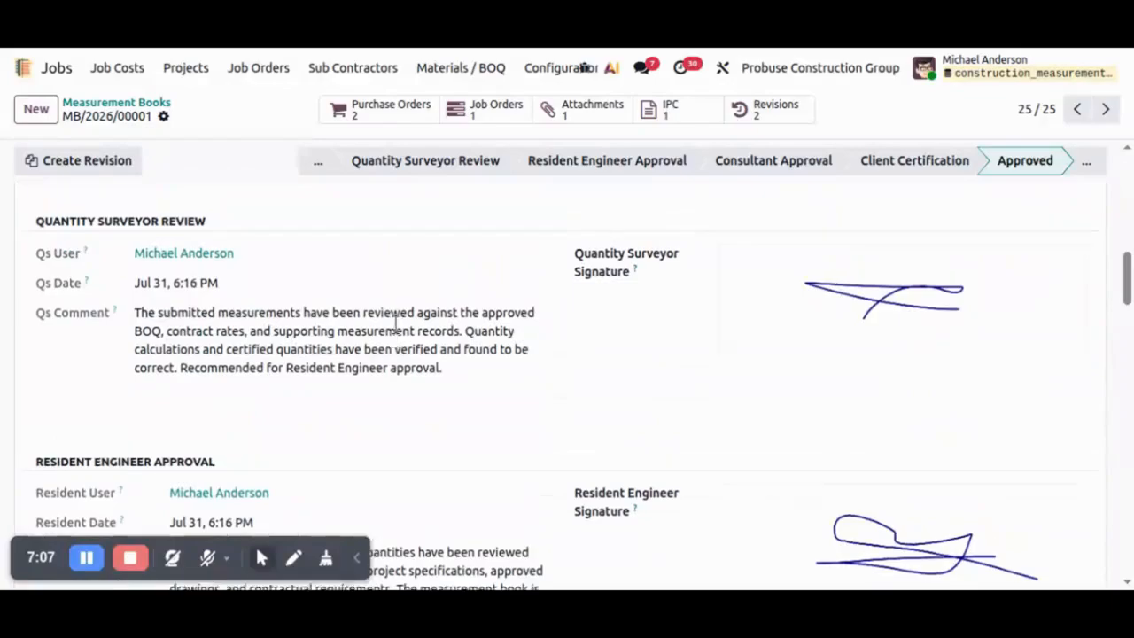
{"action": "scroll", "coordinate": [602, 278], "scroll_direction": "up", "scroll_amount": 2}
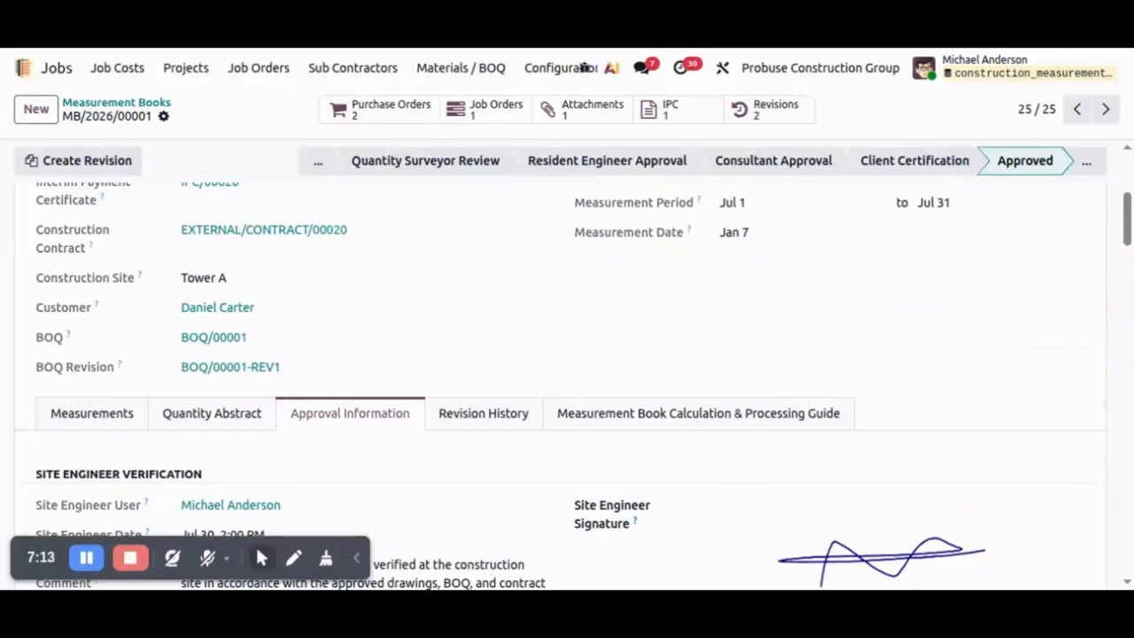
- Return to the measurement lines, and open BOQ/00001 from the Project BOQ list
{"action": "left_click", "coordinate": [122, 415]}
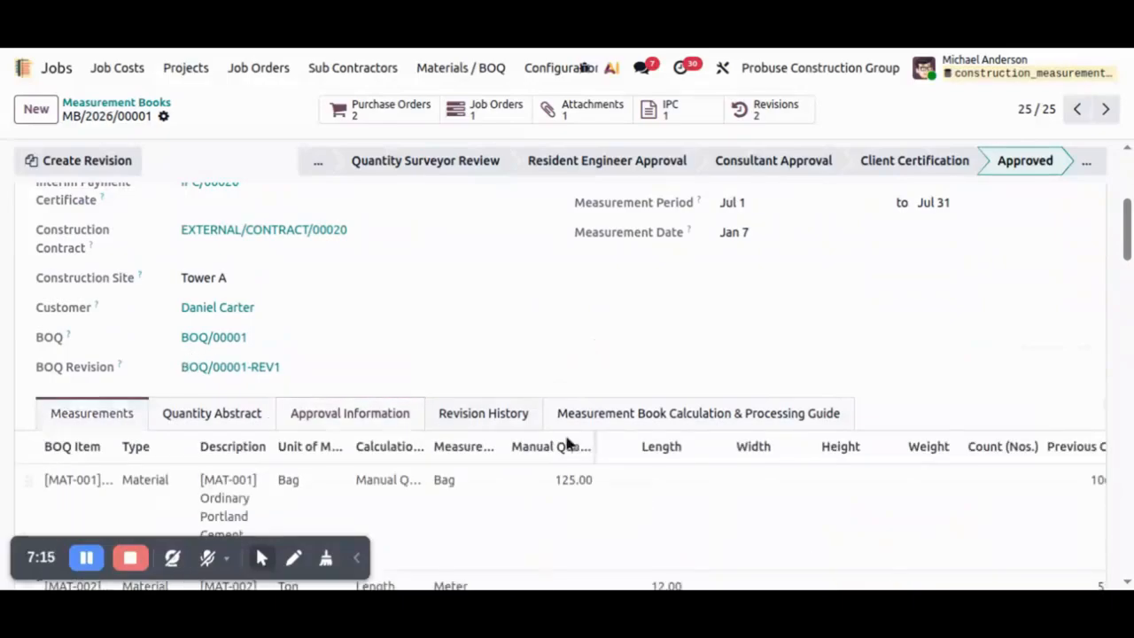
{"action": "scroll", "coordinate": [668, 469], "scroll_direction": "down", "scroll_amount": 4}
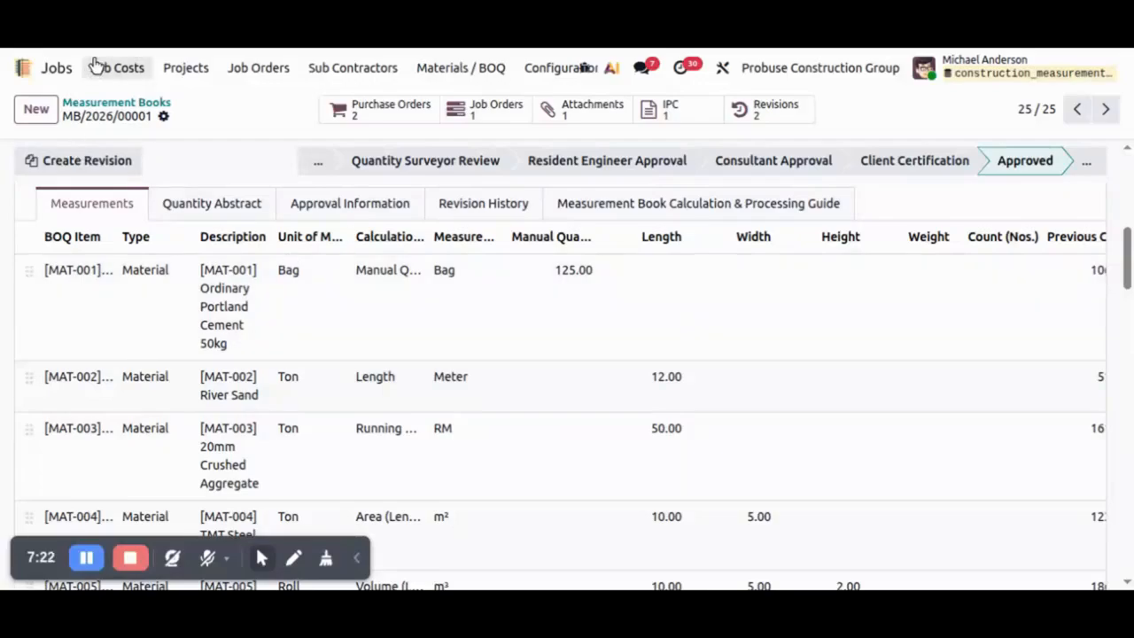
{"action": "left_click", "coordinate": [99, 68]}
{"action": "left_click", "coordinate": [142, 103]}
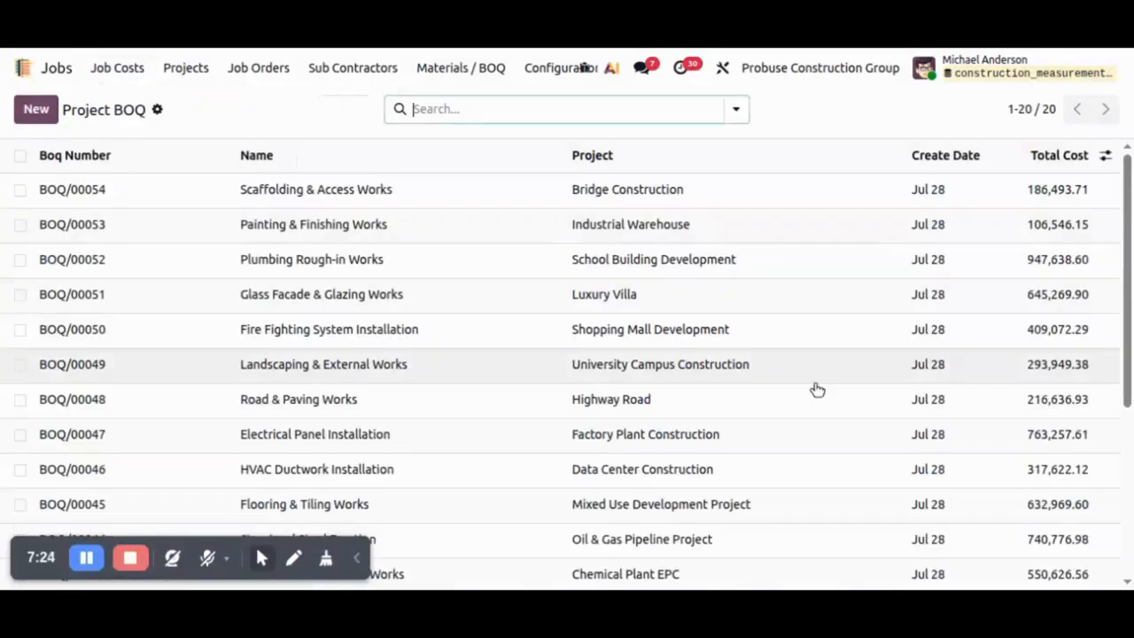
{"action": "scroll", "coordinate": [818, 389], "scroll_direction": "down", "scroll_amount": 5}
{"action": "left_click", "coordinate": [864, 558]}
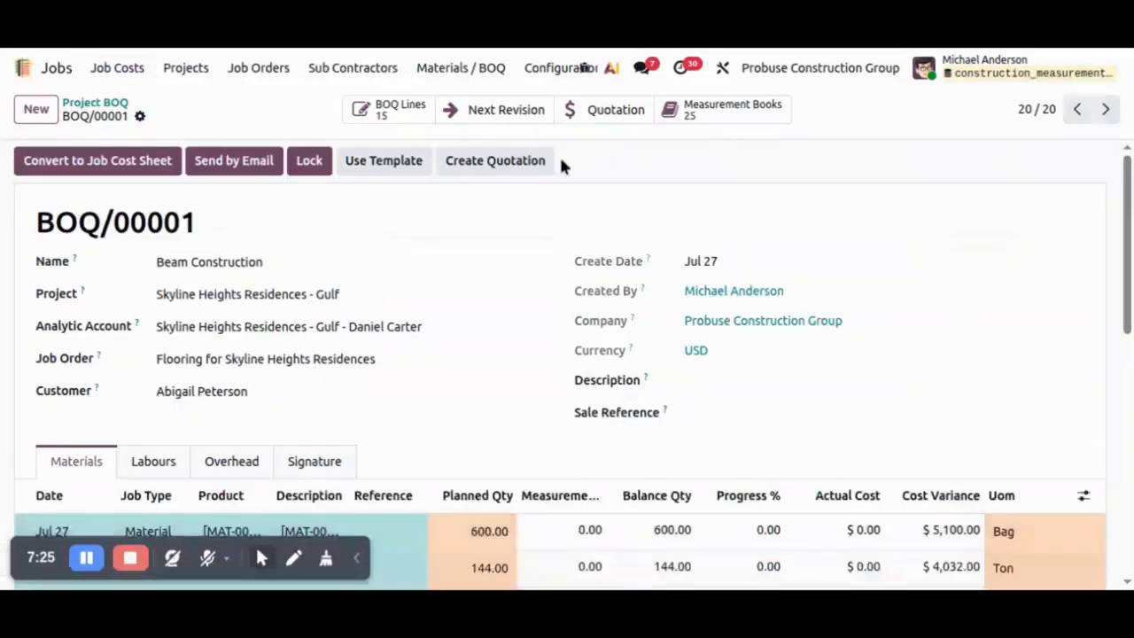
- View the interim payment certificate IPC/00026 linked to the measurement book, and go back to MB/2026/00001
{"action": "left_click", "coordinate": [1077, 108]}
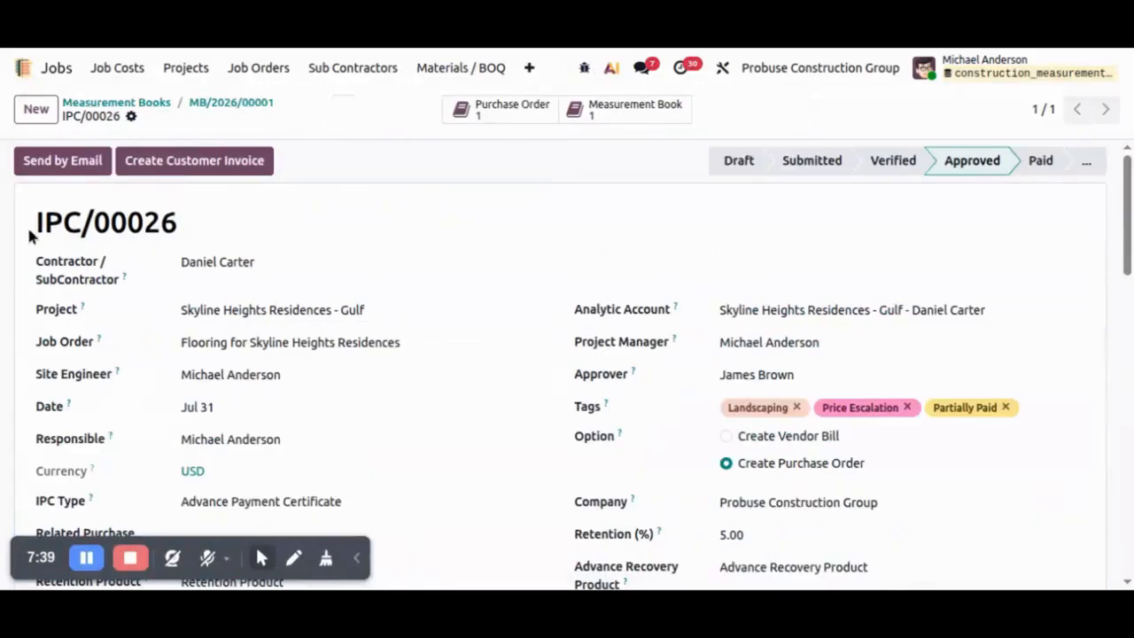
{"action": "left_click_drag", "start_coordinate": [36, 223], "coordinate": [310, 228]}
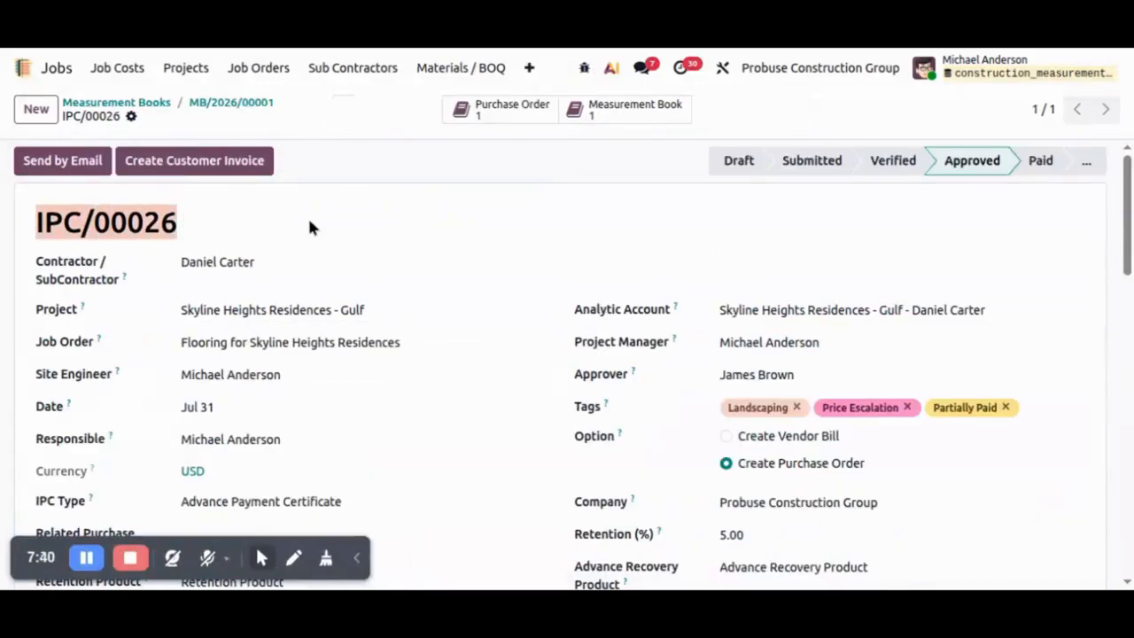
{"action": "left_click", "coordinate": [319, 229]}
{"action": "left_click", "coordinate": [230, 103]}
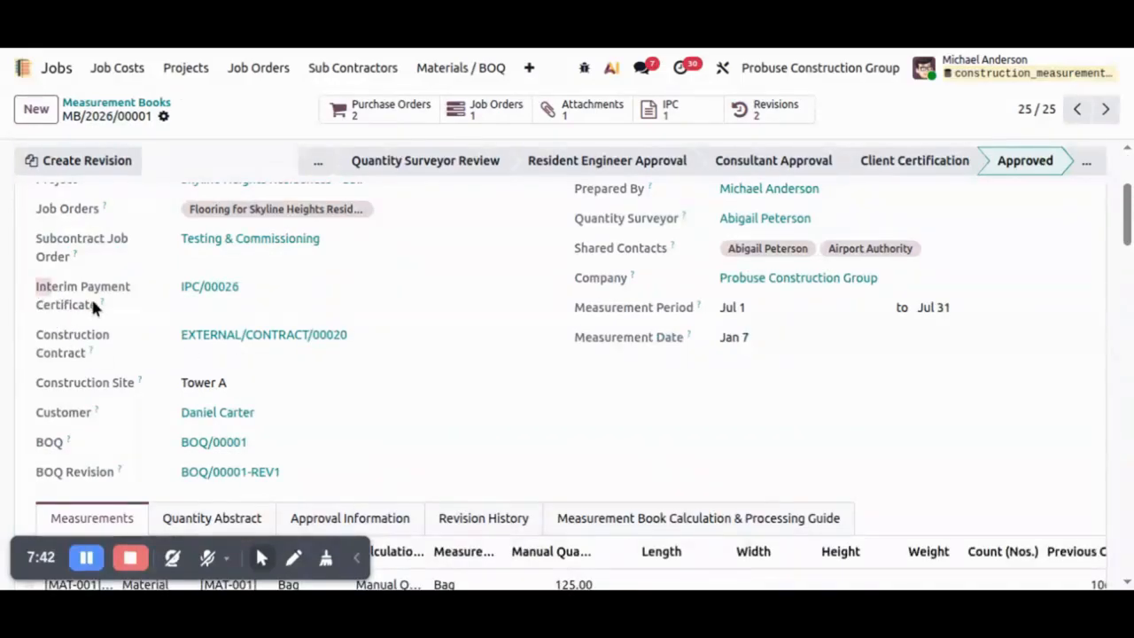
- Follow the Interim Payment Certificate reference on MB/2026/00001 to match its certificate number, and return to the measurement book
{"action": "mouse_move", "coordinate": [109, 305]}
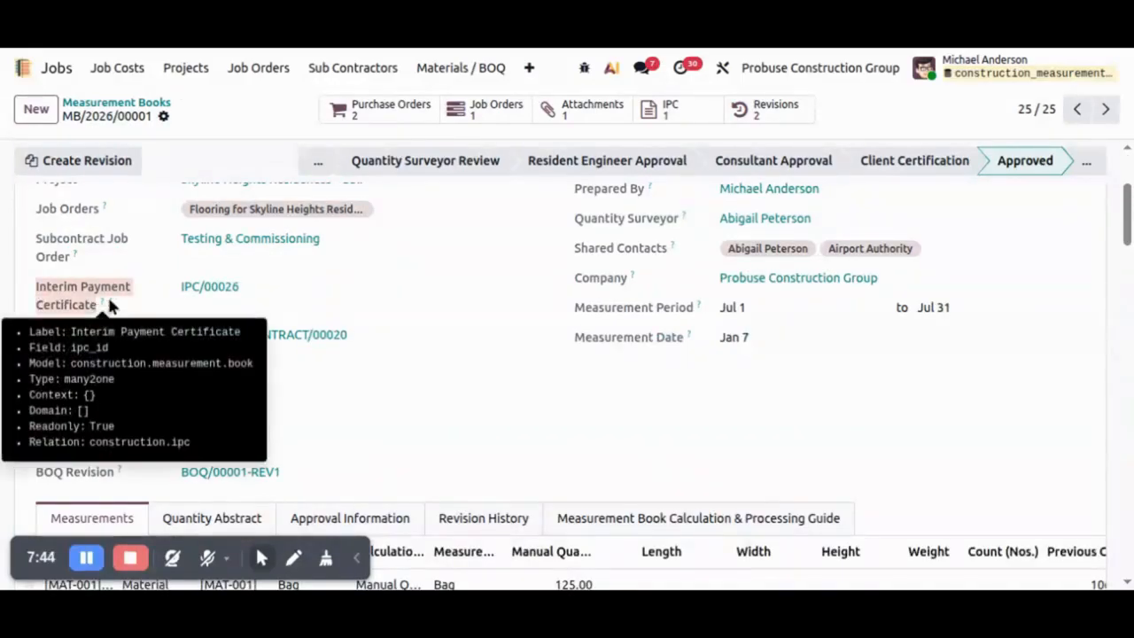
{"action": "left_click", "coordinate": [218, 299]}
{"action": "left_click_drag", "start_coordinate": [39, 222], "coordinate": [247, 229]}
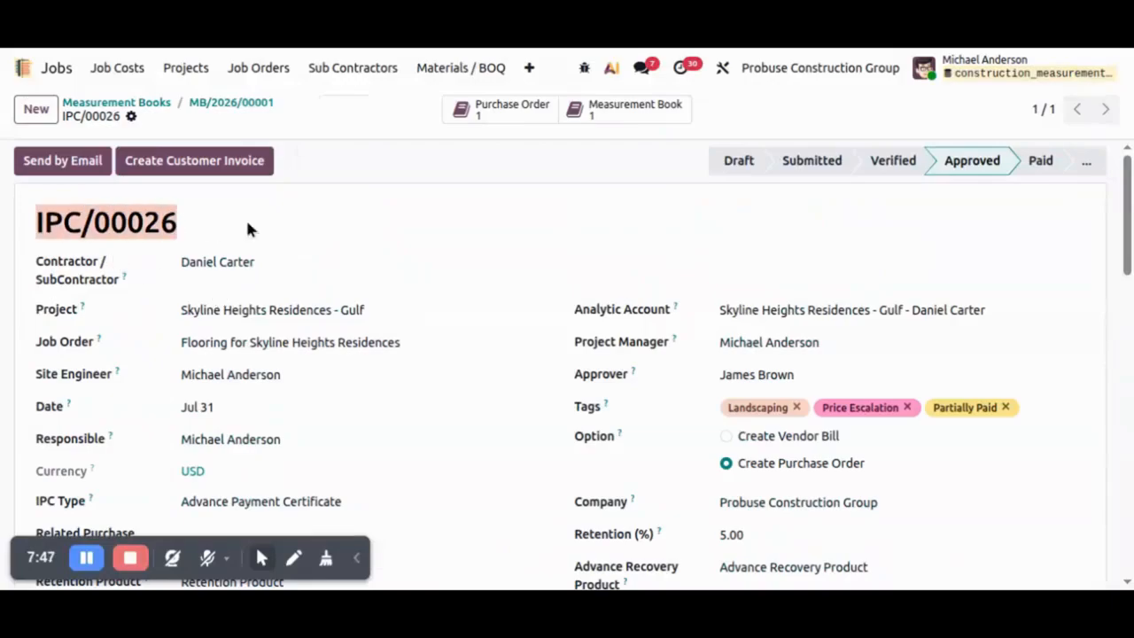
{"action": "left_click", "coordinate": [248, 228]}
{"action": "left_click", "coordinate": [221, 103]}
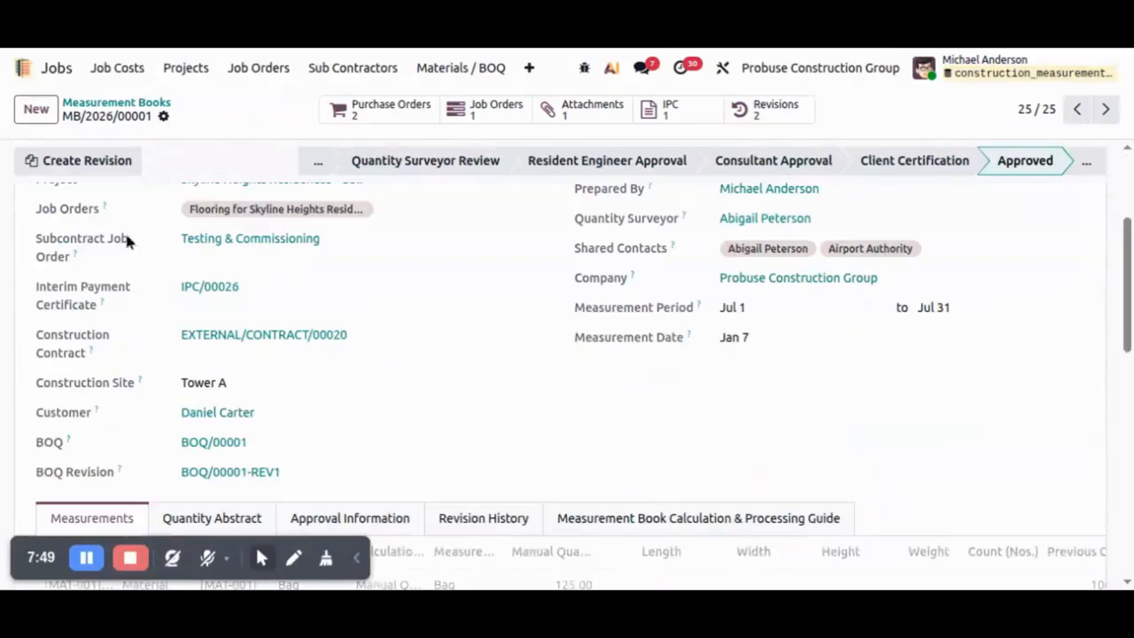
- Open IPC/00026 and examine its certificate details, contract, measurement book reference, billing period and BOQ lines
{"action": "left_click", "coordinate": [199, 286]}
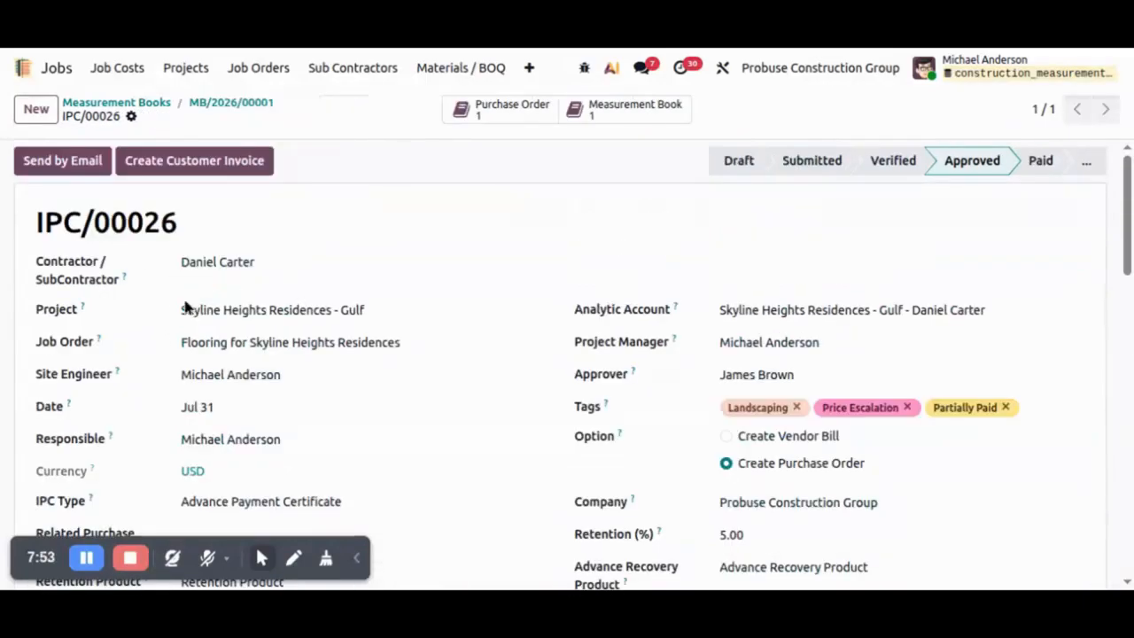
{"action": "scroll", "coordinate": [398, 316], "scroll_direction": "down", "scroll_amount": 2}
{"action": "scroll", "coordinate": [400, 317], "scroll_direction": "down", "scroll_amount": 1}
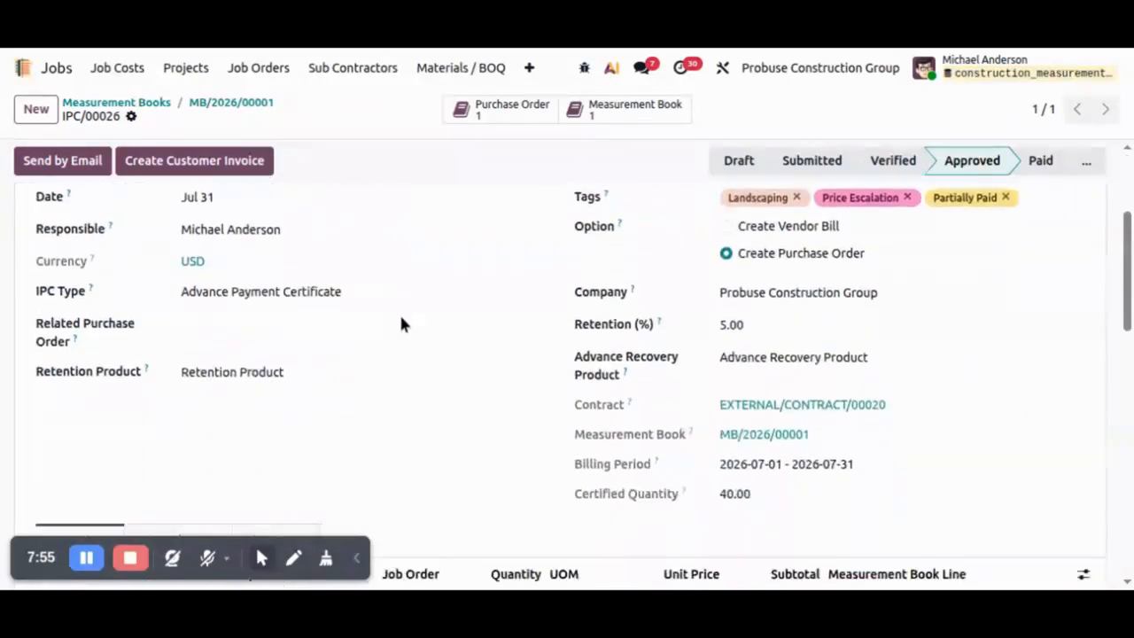
{"action": "scroll", "coordinate": [399, 324], "scroll_direction": "up", "scroll_amount": 1}
{"action": "scroll", "coordinate": [493, 366], "scroll_direction": "down", "scroll_amount": 3}
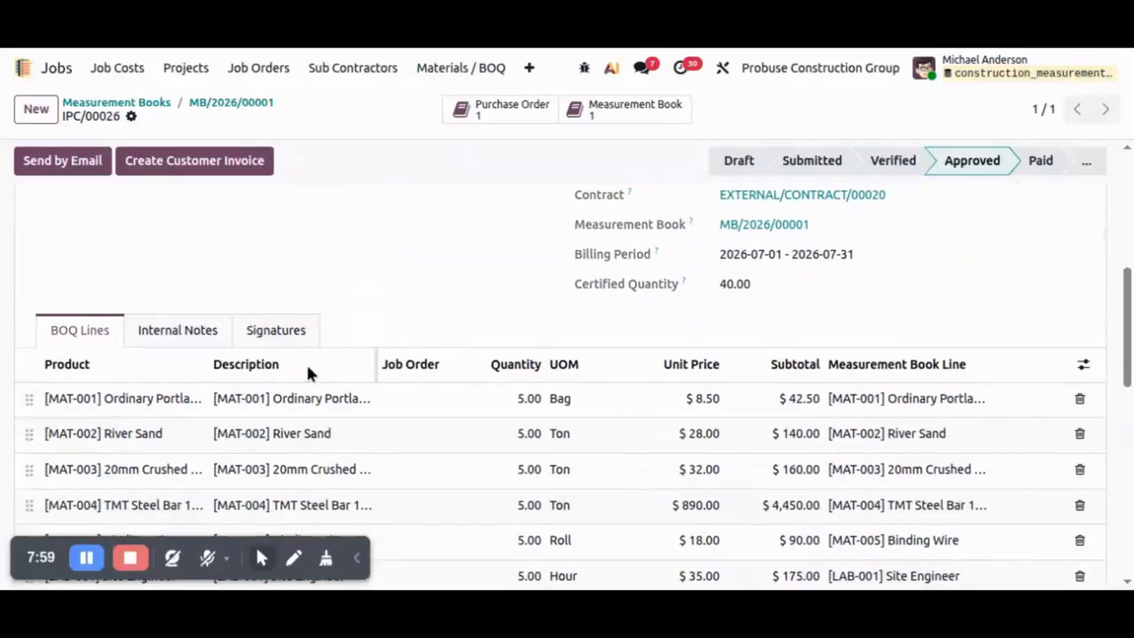
- Check the certificate's option setting, recheck its BOQ line quantities and prices, and inspect its status stages
{"action": "scroll", "coordinate": [370, 359], "scroll_direction": "up", "scroll_amount": 3}
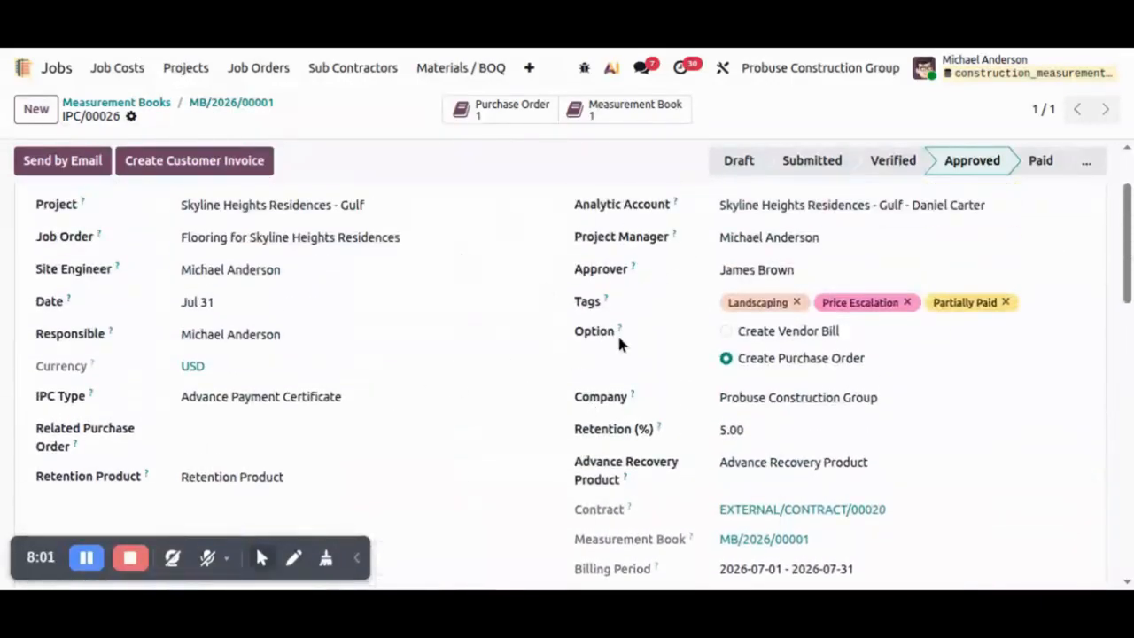
{"action": "mouse_move", "coordinate": [617, 332]}
{"action": "scroll", "coordinate": [949, 335], "scroll_direction": "down", "scroll_amount": 3}
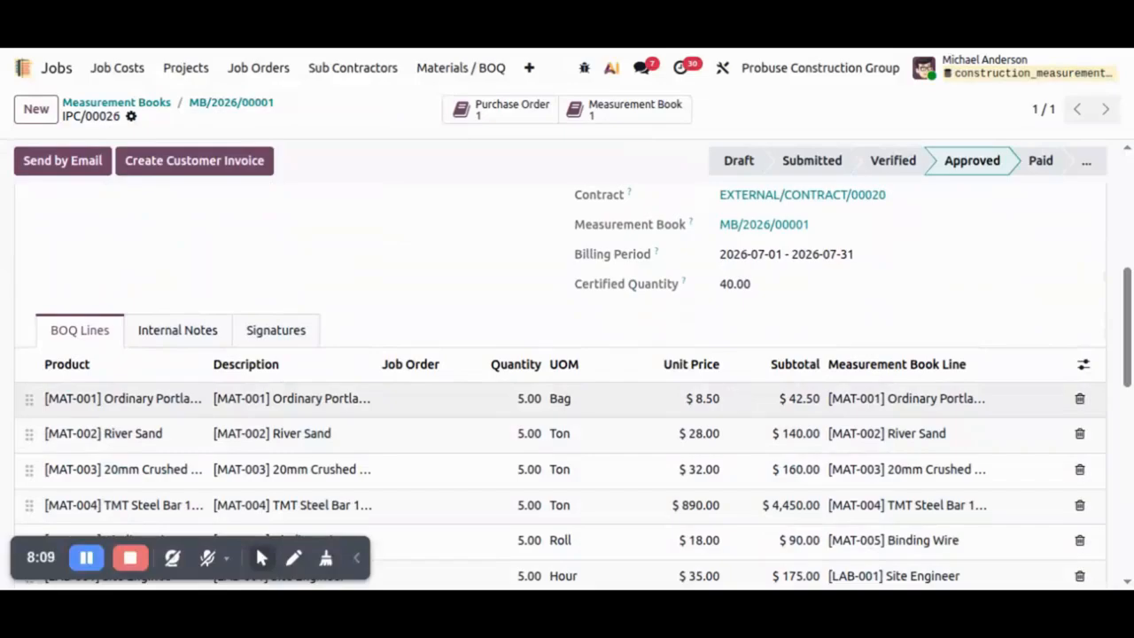
{"action": "scroll", "coordinate": [647, 377], "scroll_direction": "up", "scroll_amount": 3}
{"action": "mouse_move", "coordinate": [974, 167]}
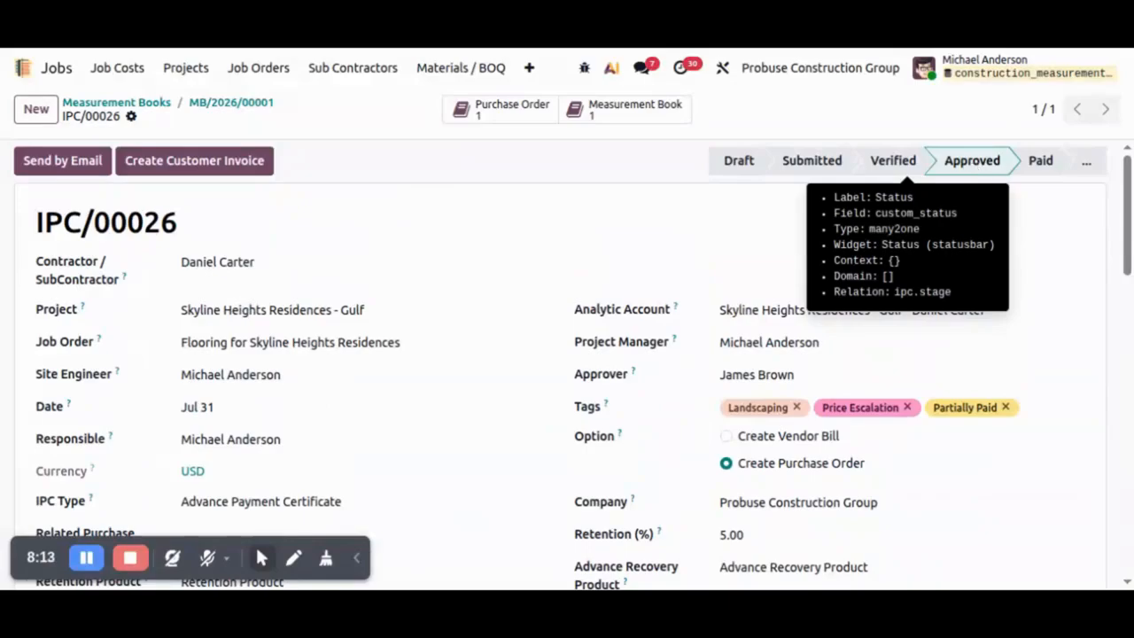
- Review the contract, billing period and BOQ lines of IPC/00026, and open BOQ/00001 from the Project BOQ list
{"action": "scroll", "coordinate": [764, 415], "scroll_direction": "down", "scroll_amount": 4}
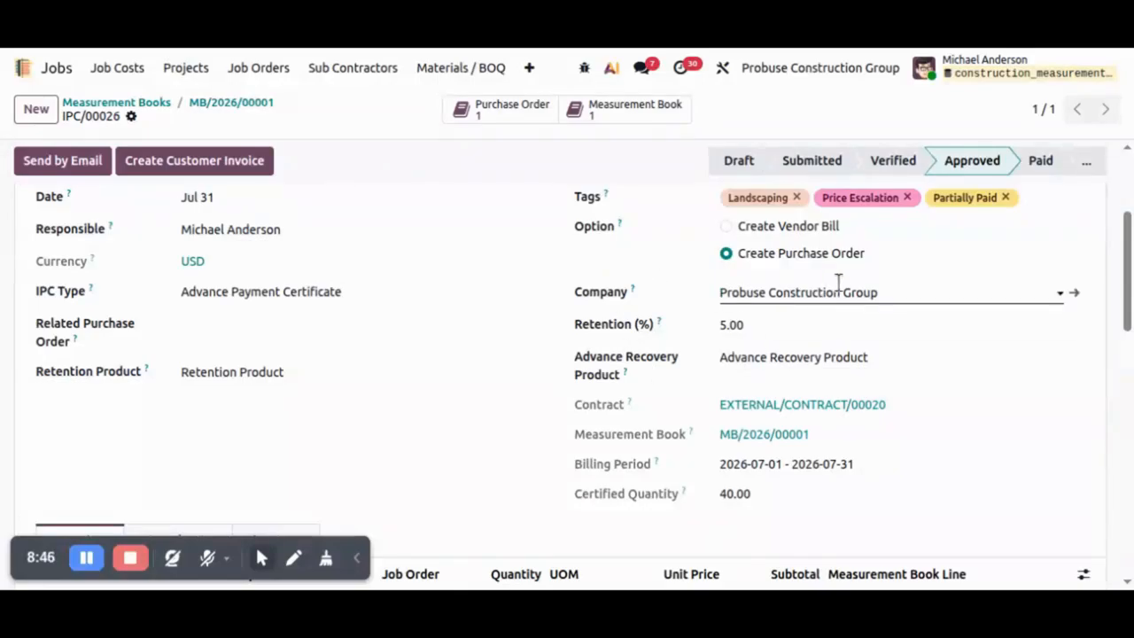
{"action": "scroll", "coordinate": [837, 282], "scroll_direction": "down", "scroll_amount": 2}
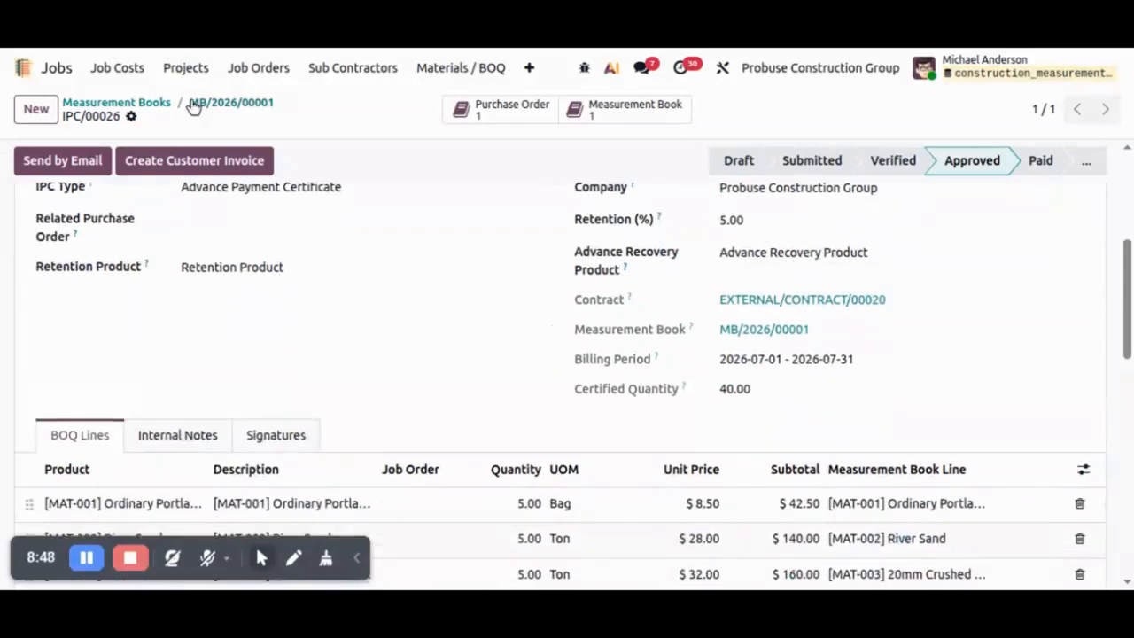
{"action": "left_click", "coordinate": [115, 68]}
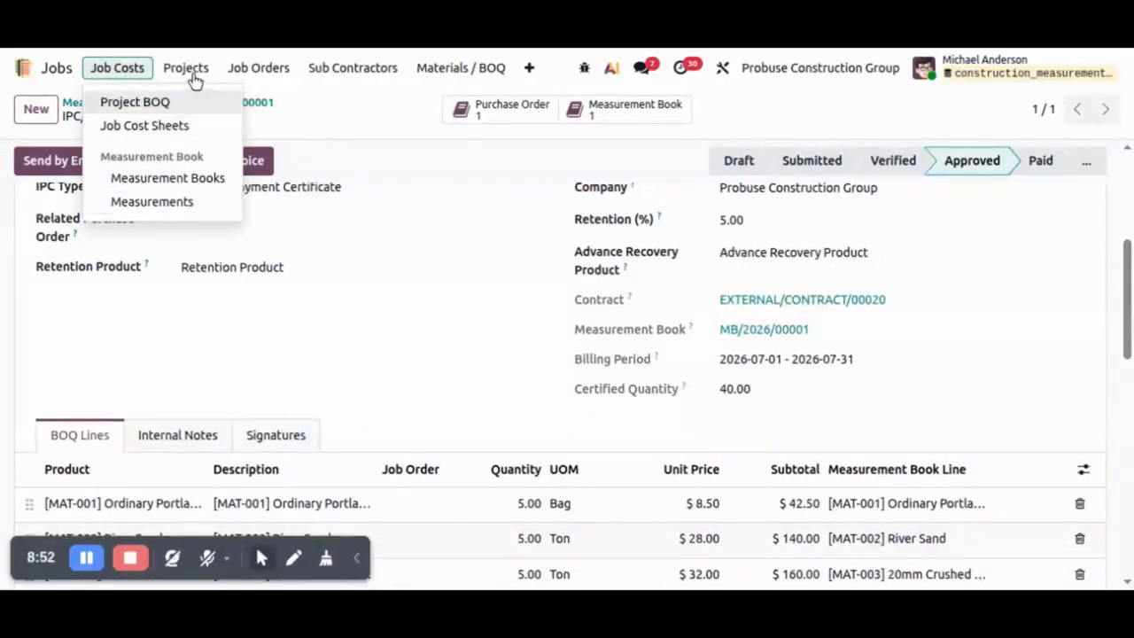
{"action": "left_click", "coordinate": [111, 103]}
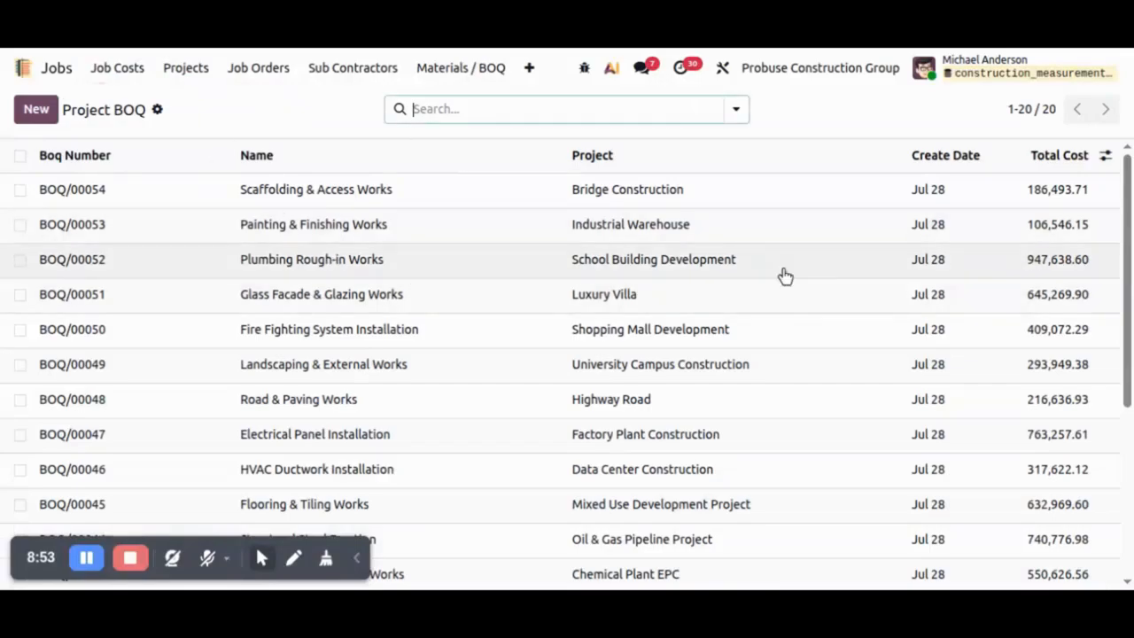
{"action": "scroll", "coordinate": [1050, 567], "scroll_direction": "down", "scroll_amount": 5}
{"action": "left_click", "coordinate": [1048, 560]}
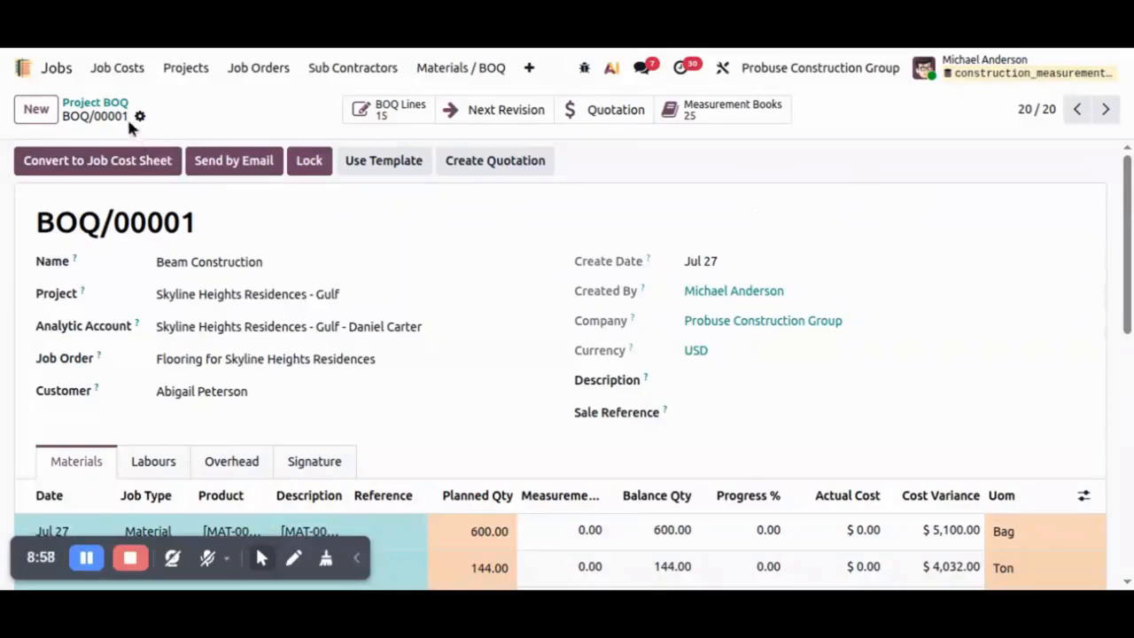
- Display the Measurement Books as a list and open record MB/2026/00001
{"action": "left_click", "coordinate": [116, 69]}
{"action": "left_click", "coordinate": [151, 178]}
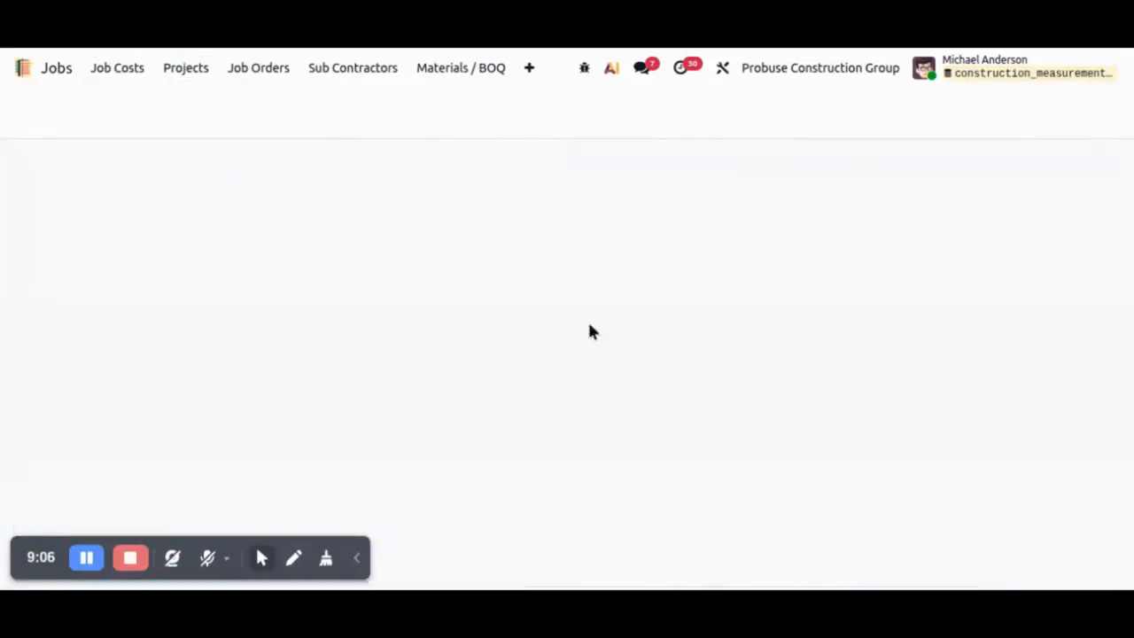
{"action": "left_click", "coordinate": [958, 109]}
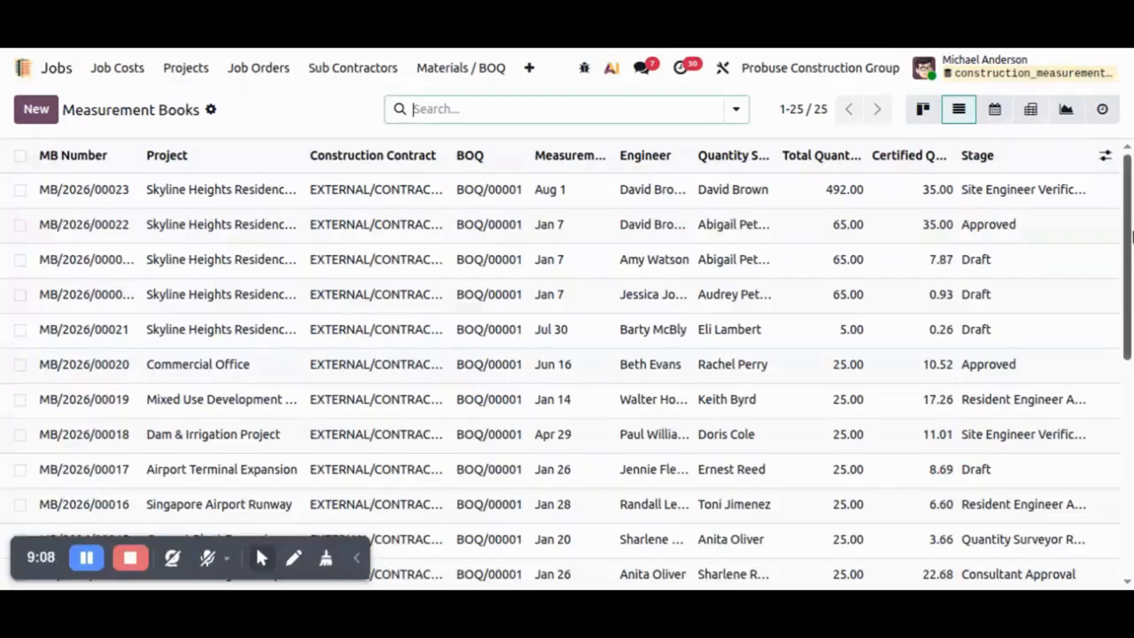
{"action": "scroll", "coordinate": [982, 531], "scroll_direction": "down", "scroll_amount": 5}
{"action": "left_click", "coordinate": [1012, 563]}
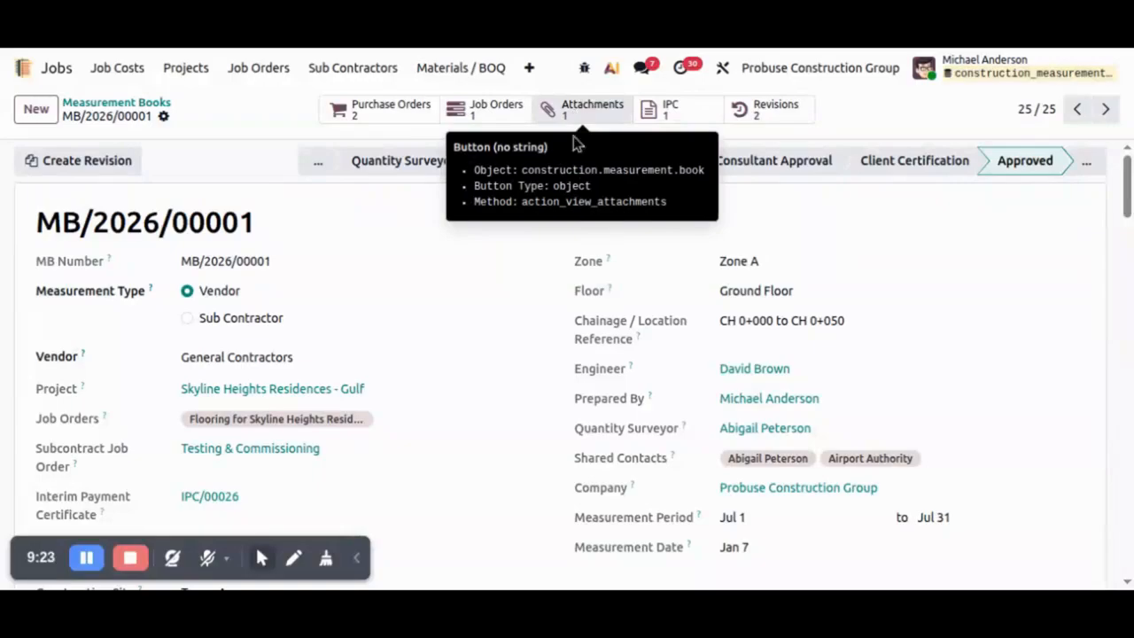
- Review the details of MB/2026/00001 down to its planned activities and stage-change history
{"action": "scroll", "coordinate": [602, 221], "scroll_direction": "down", "scroll_amount": 5}
{"action": "scroll", "coordinate": [602, 230], "scroll_direction": "down", "scroll_amount": 10}
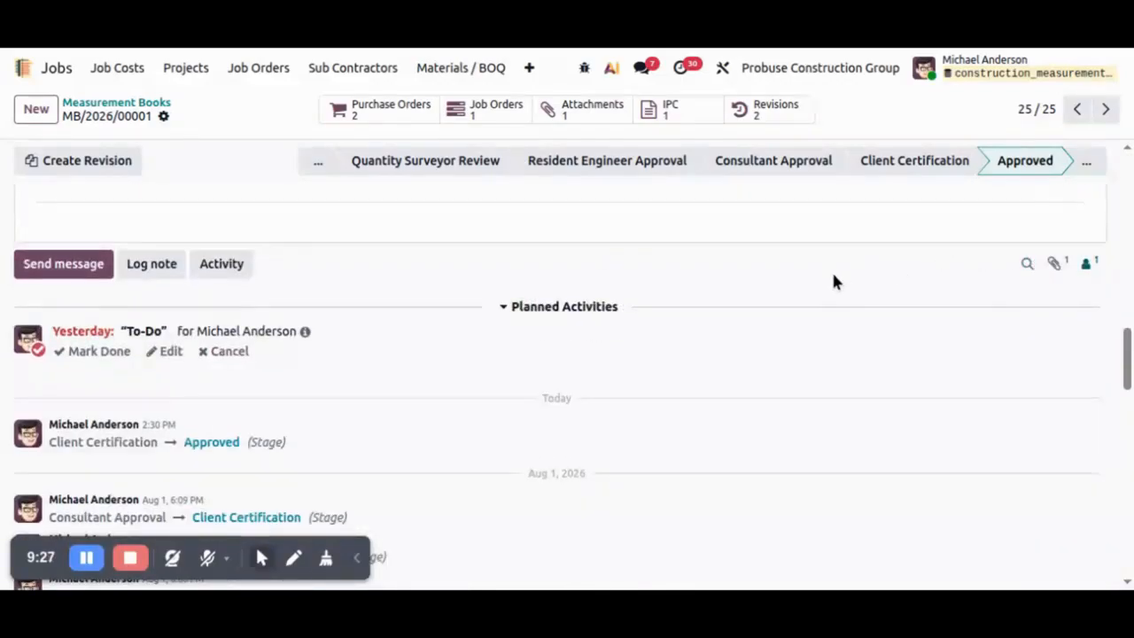
{"action": "scroll", "coordinate": [833, 282], "scroll_direction": "up", "scroll_amount": 15}
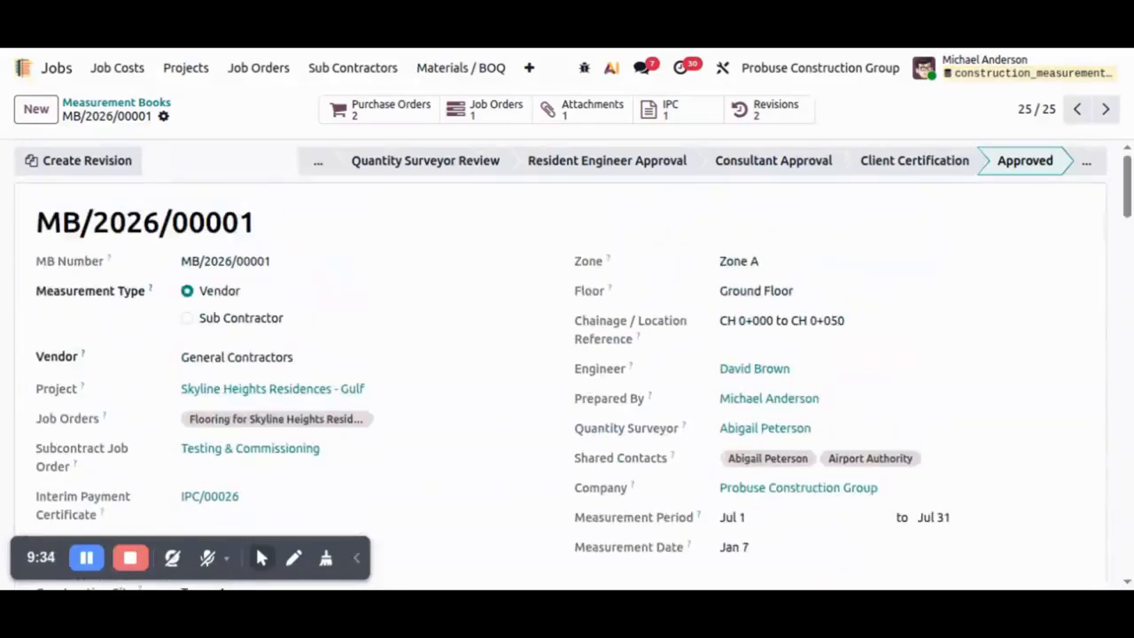
- Return to all Measurement Books and look through their kanban, list, calendar and pivot views
{"action": "left_click", "coordinate": [156, 105]}
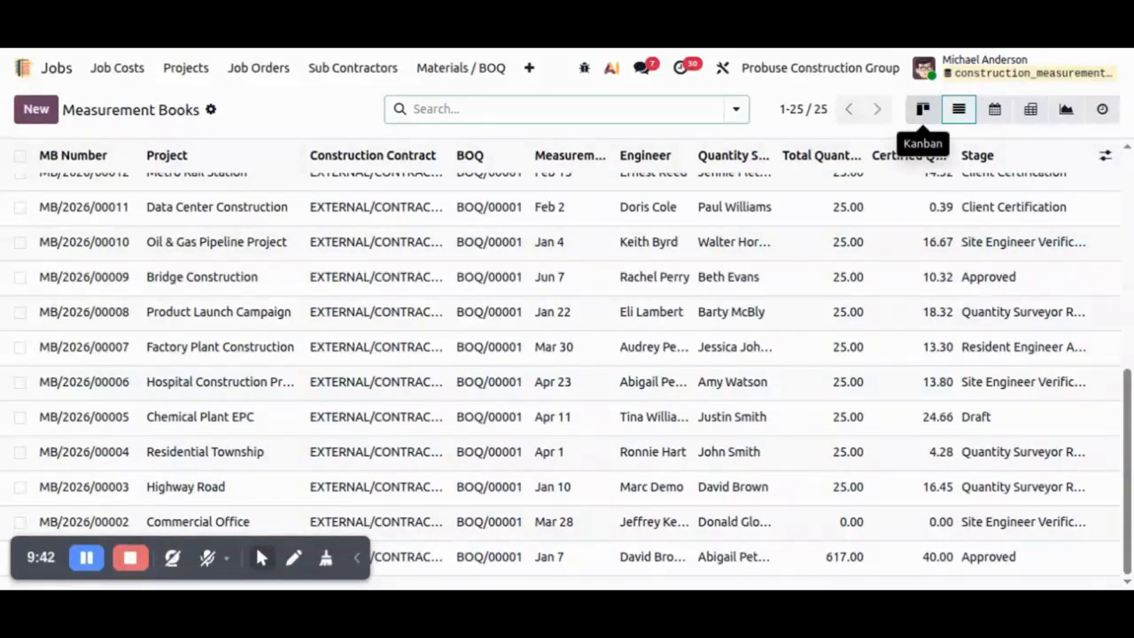
{"action": "left_click", "coordinate": [922, 109]}
{"action": "left_click", "coordinate": [974, 113]}
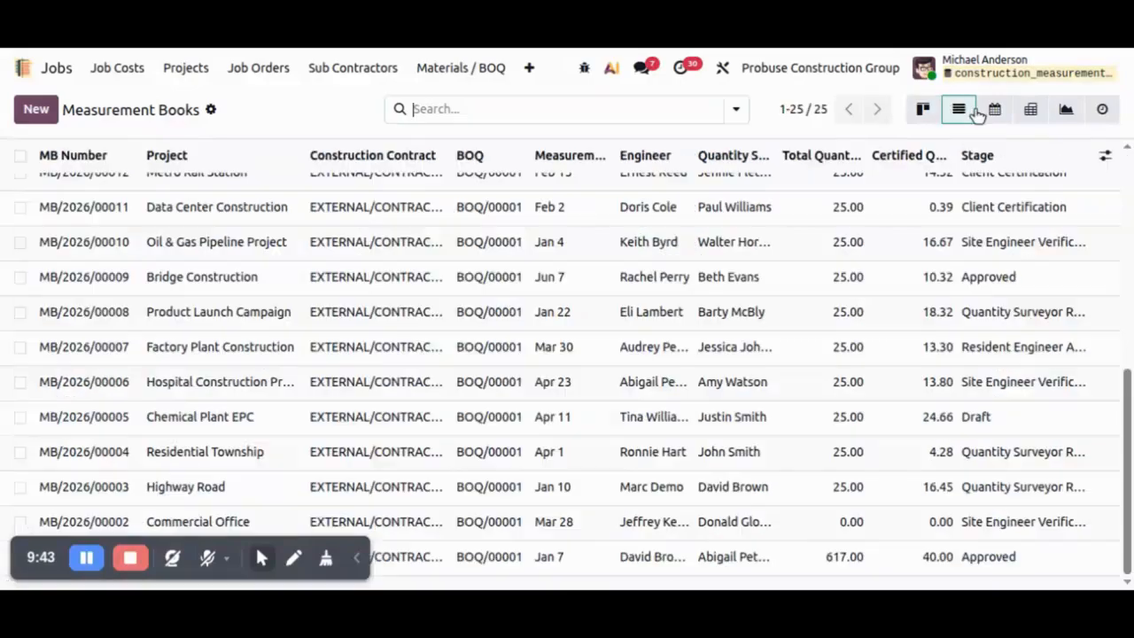
{"action": "left_click", "coordinate": [993, 109]}
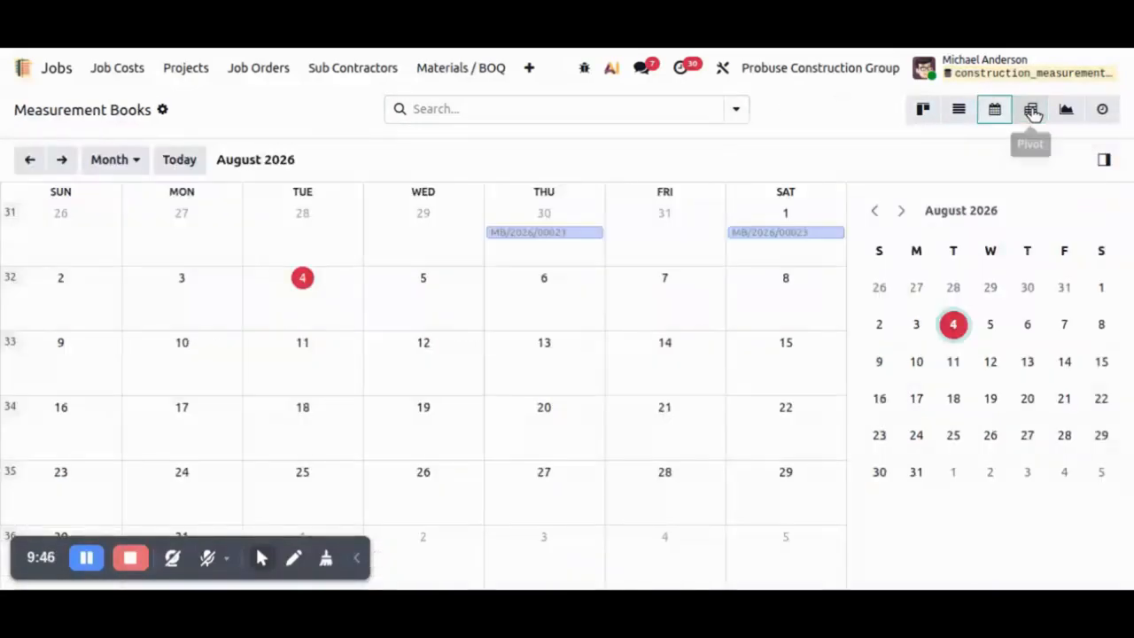
{"action": "left_click", "coordinate": [1031, 109]}
- Graph the measurement books as a line chart and a pie chart, and view their scheduled activities
{"action": "left_click", "coordinate": [1070, 113]}
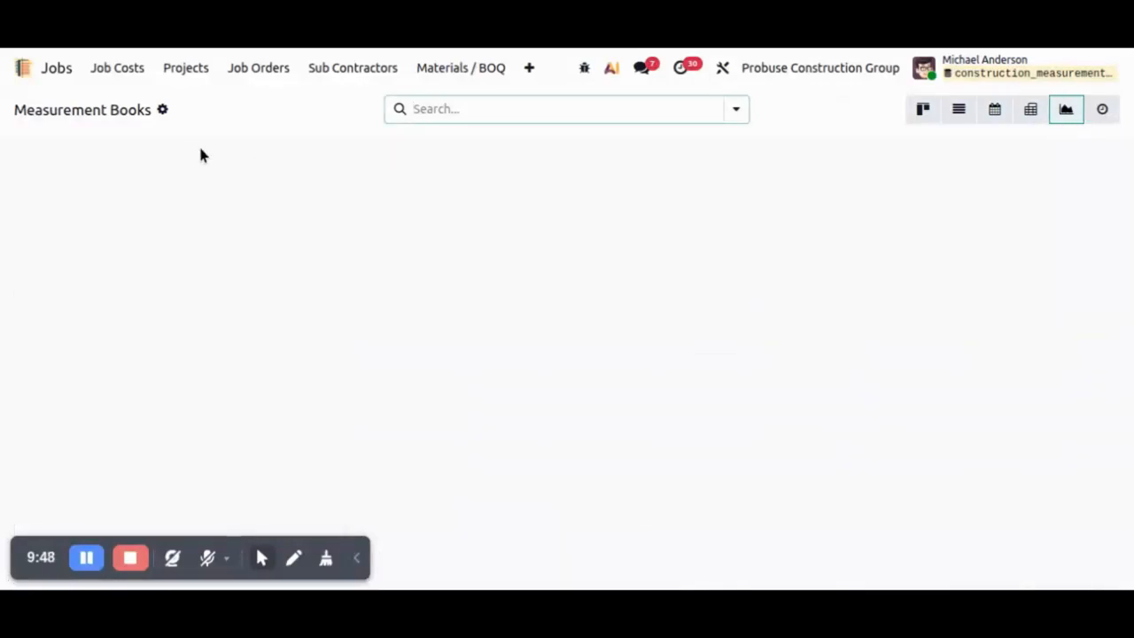
{"action": "left_click", "coordinate": [298, 159]}
{"action": "left_click", "coordinate": [332, 159]}
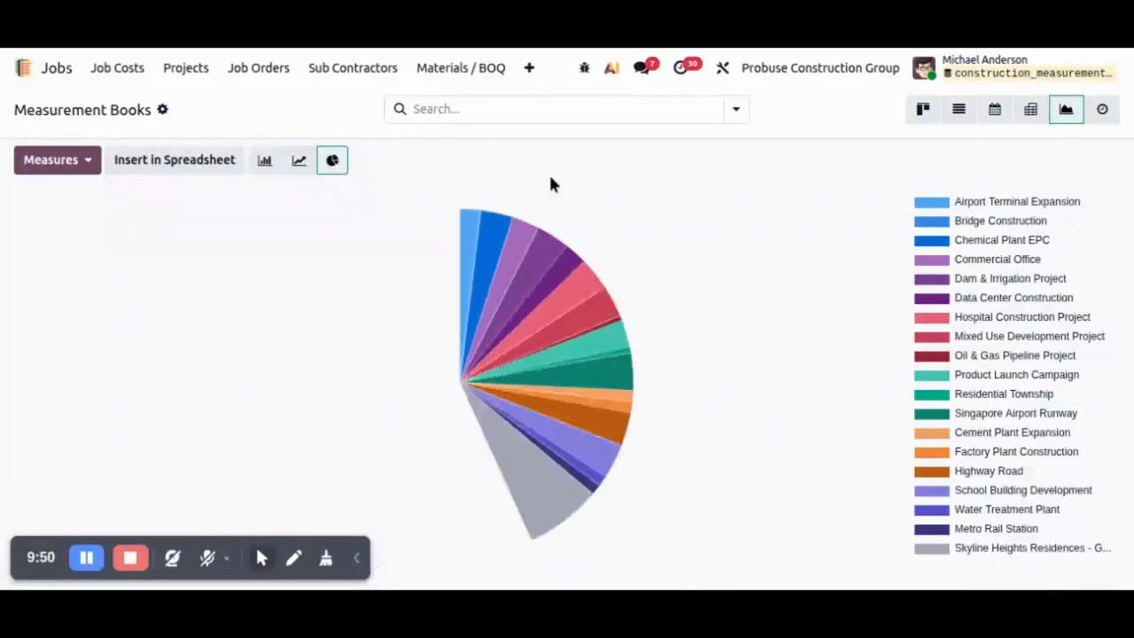
{"action": "left_click", "coordinate": [1102, 111]}
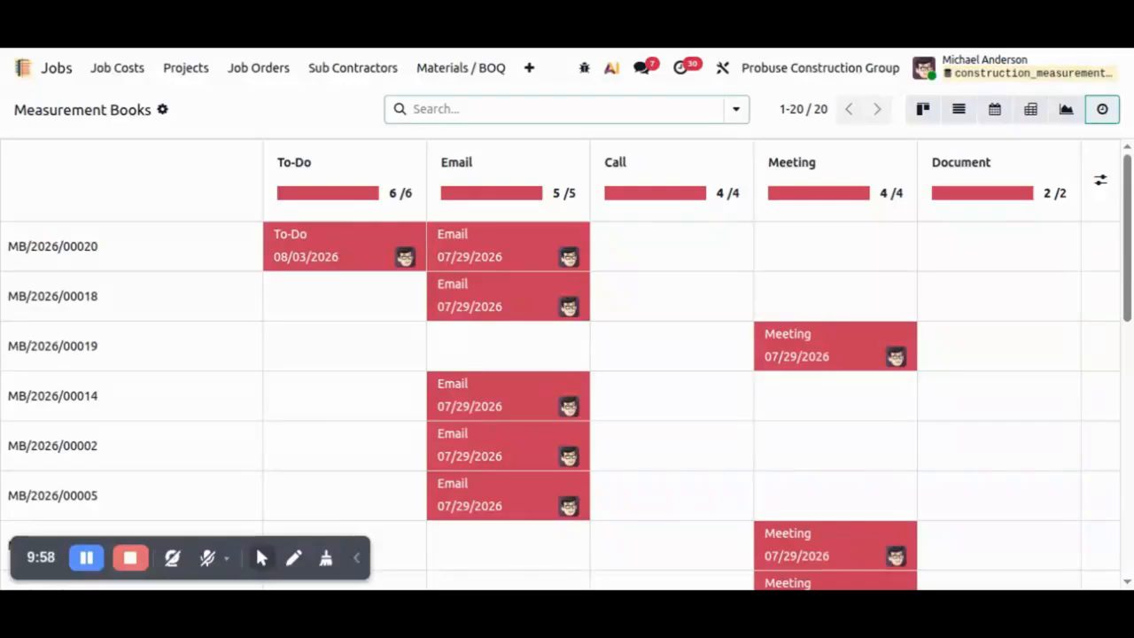
- Open the Measurements list grouped by project and examine each project's certified quantities, remaining quantities and progress
{"action": "left_click", "coordinate": [133, 67]}
{"action": "left_click", "coordinate": [177, 182]}
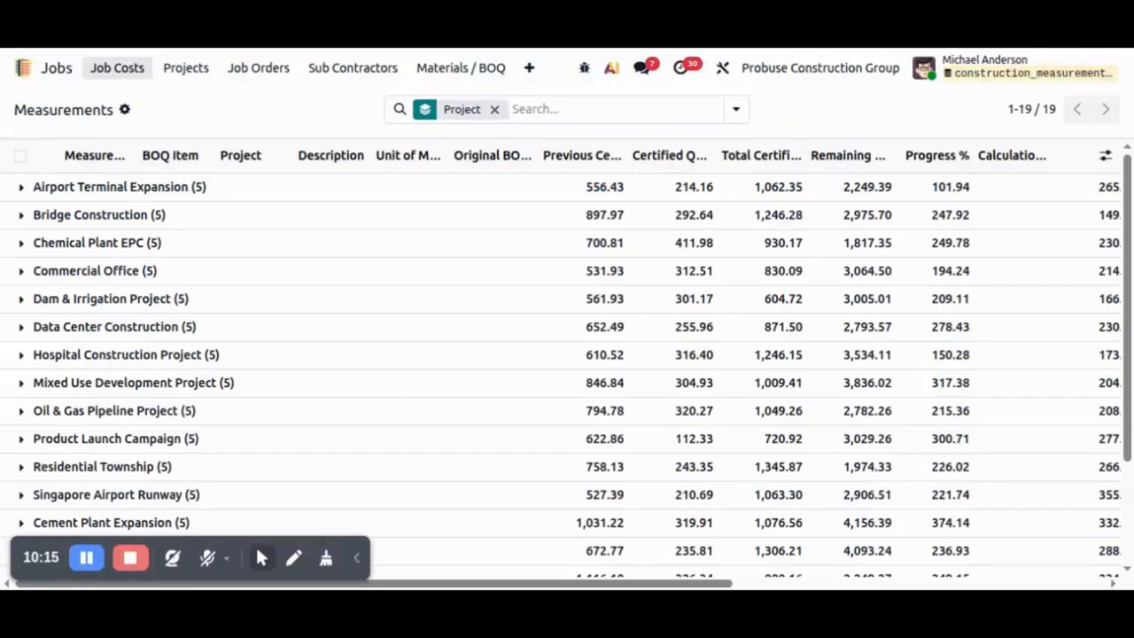
{"action": "left_click", "coordinate": [117, 67]}
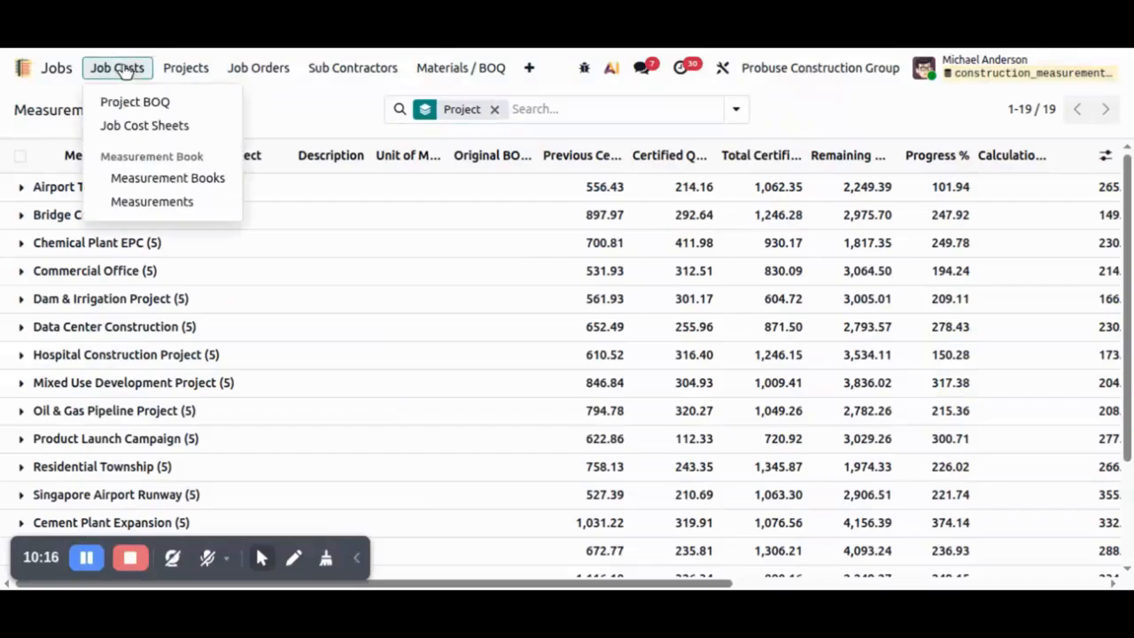
{"action": "left_click", "coordinate": [283, 119]}
{"action": "scroll", "coordinate": [1130, 523], "scroll_direction": "down", "scroll_amount": 3}
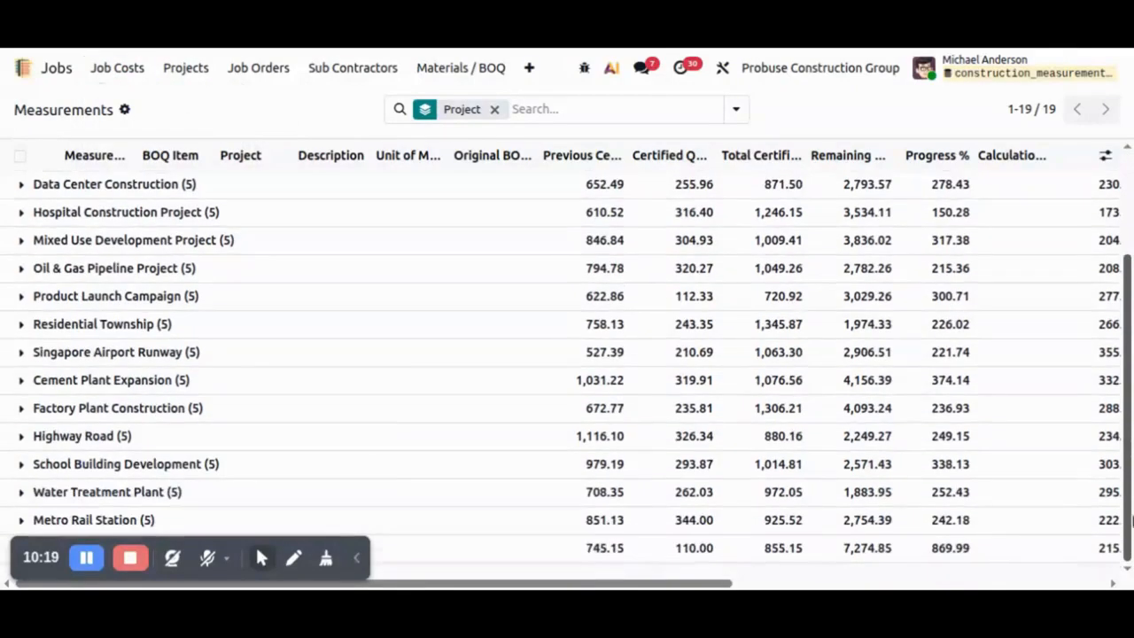
{"action": "left_click_drag", "start_coordinate": [709, 583], "coordinate": [288, 547]}
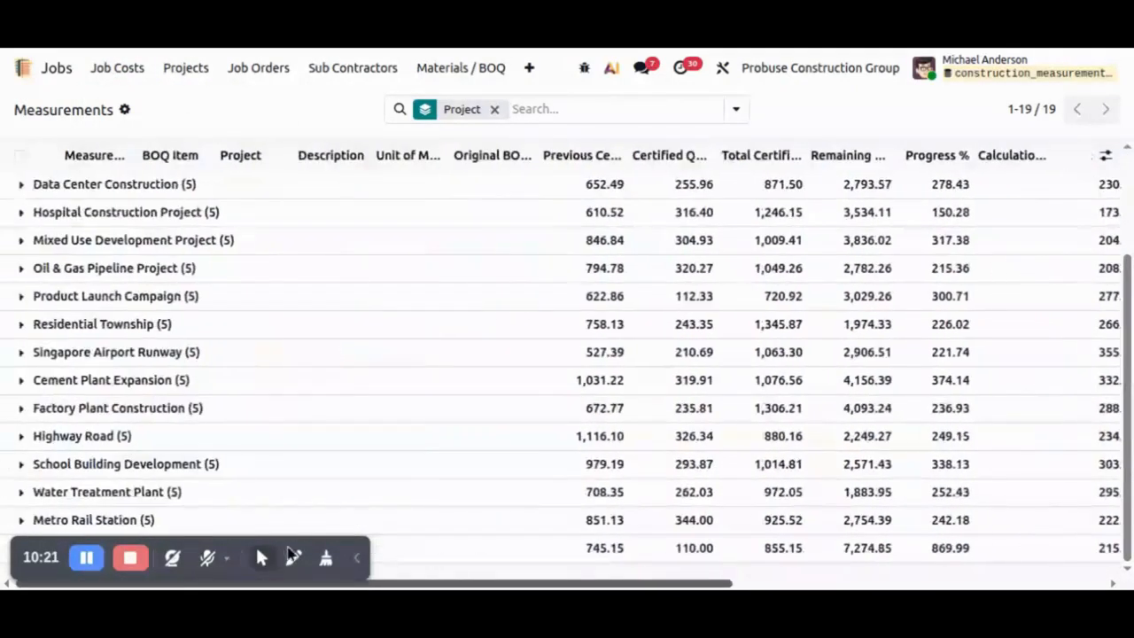
{"action": "scroll", "coordinate": [390, 386], "scroll_direction": "up", "scroll_amount": 3}
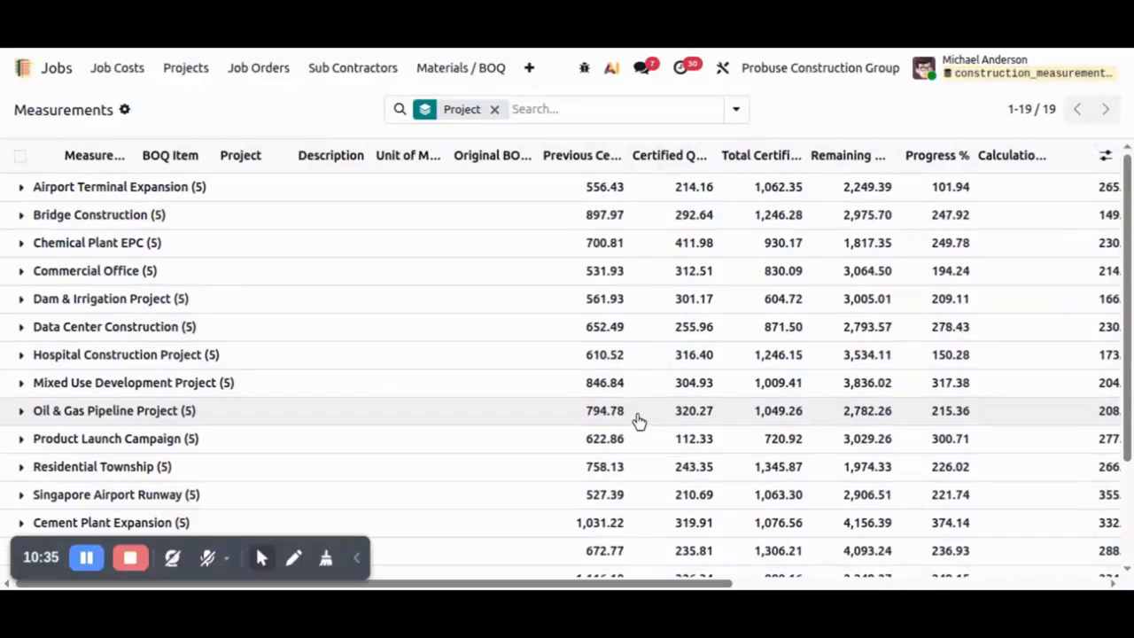
{"action": "scroll", "coordinate": [636, 434], "scroll_direction": "down", "scroll_amount": 2}
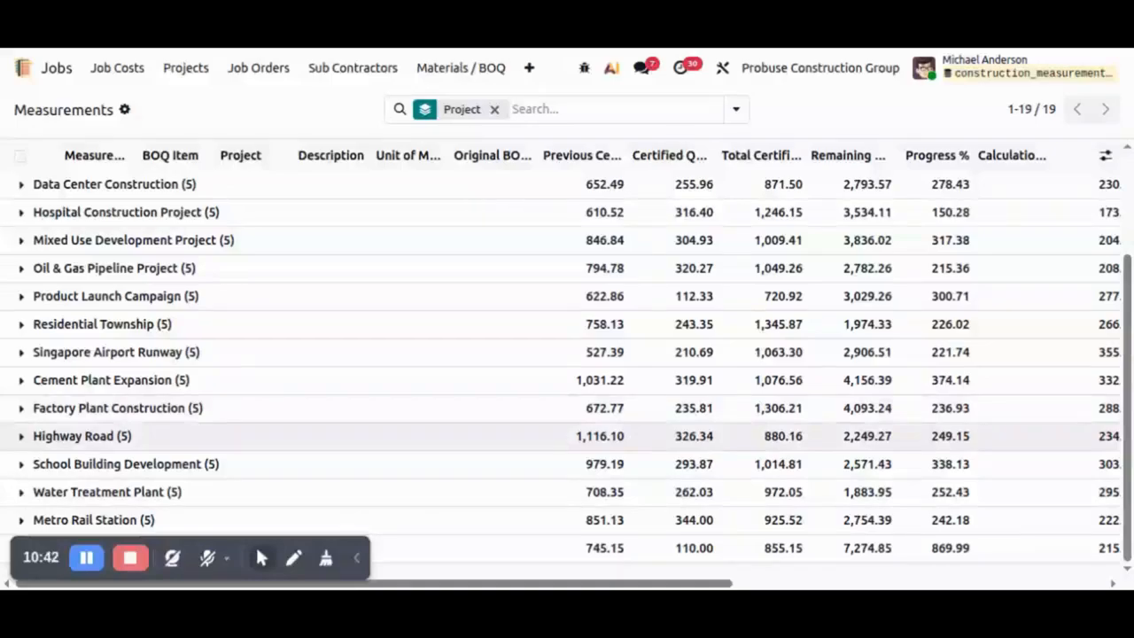
{"action": "scroll", "coordinate": [640, 385], "scroll_direction": "up", "scroll_amount": 2}
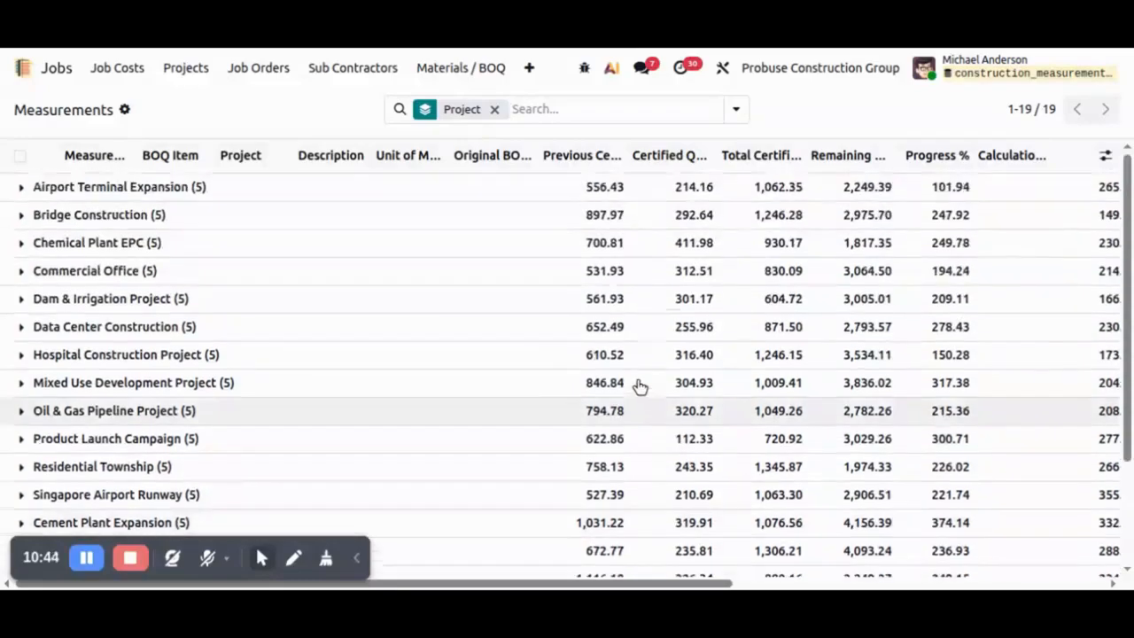